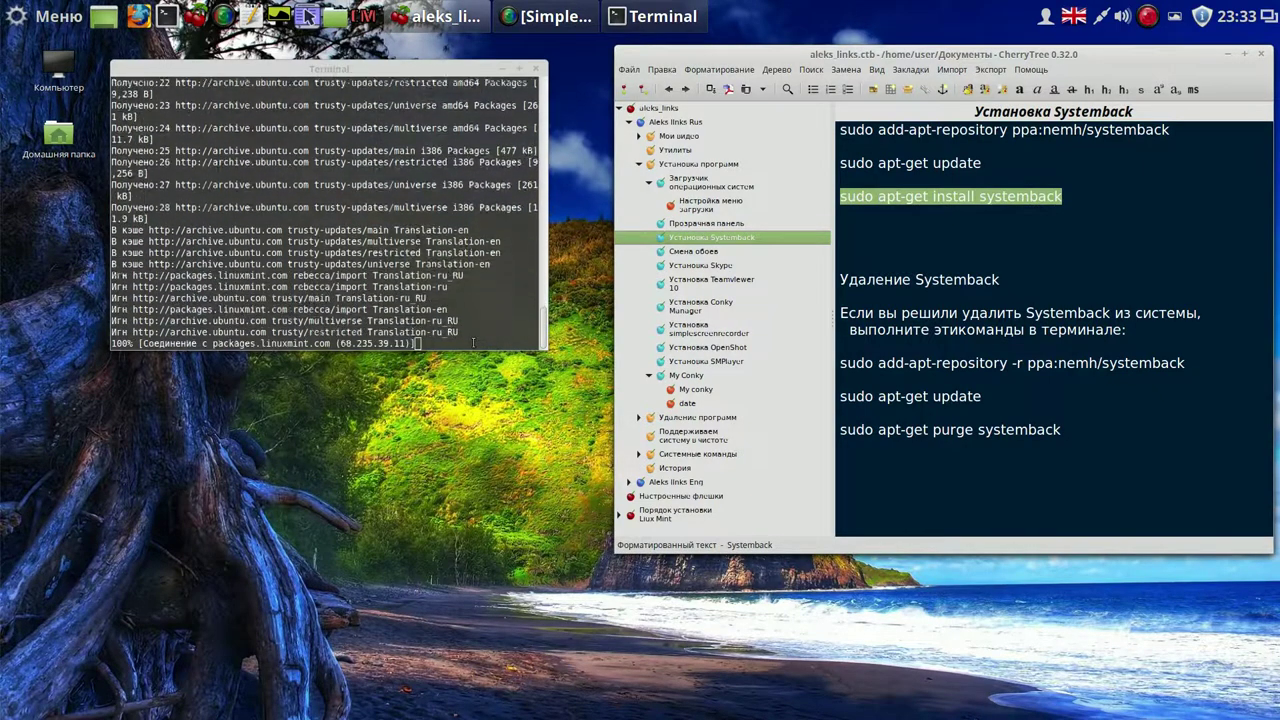
Install Systemback in the terminal with "sudo apt-get install systemback", accept the package download and close the terminal
left_click(1229, 58)
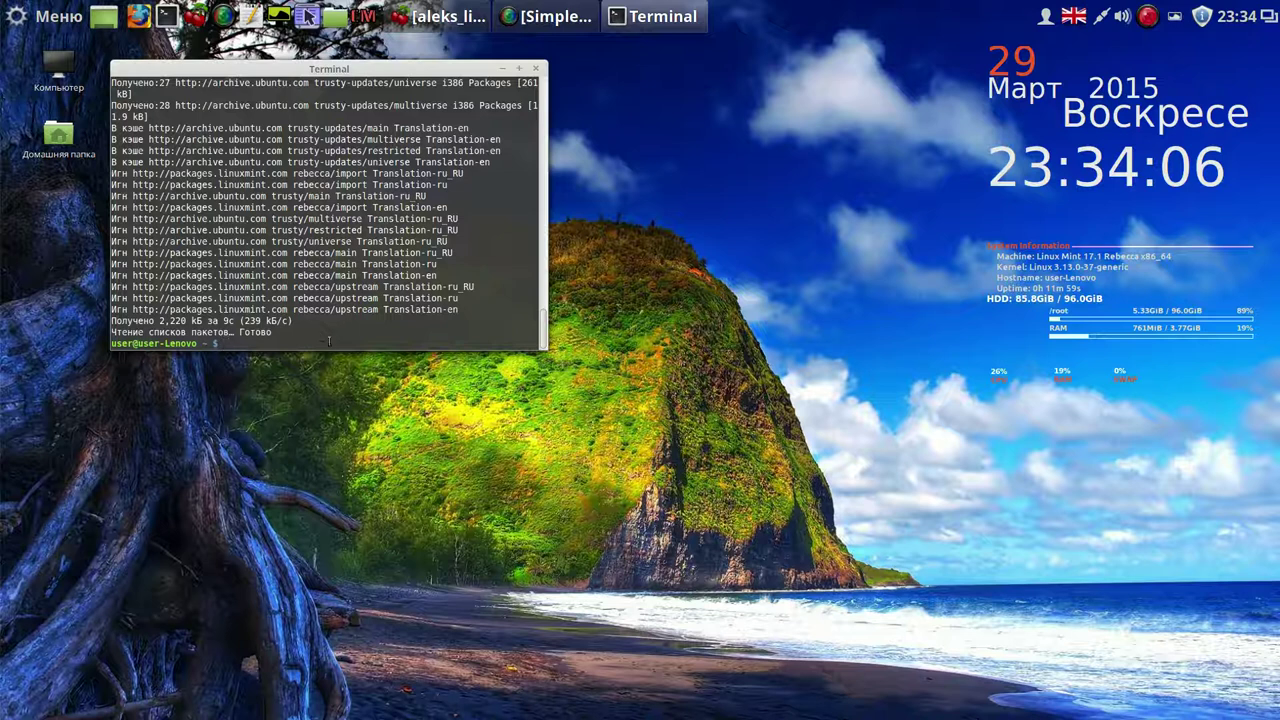
right_click(328, 343)
left_click(371, 430)
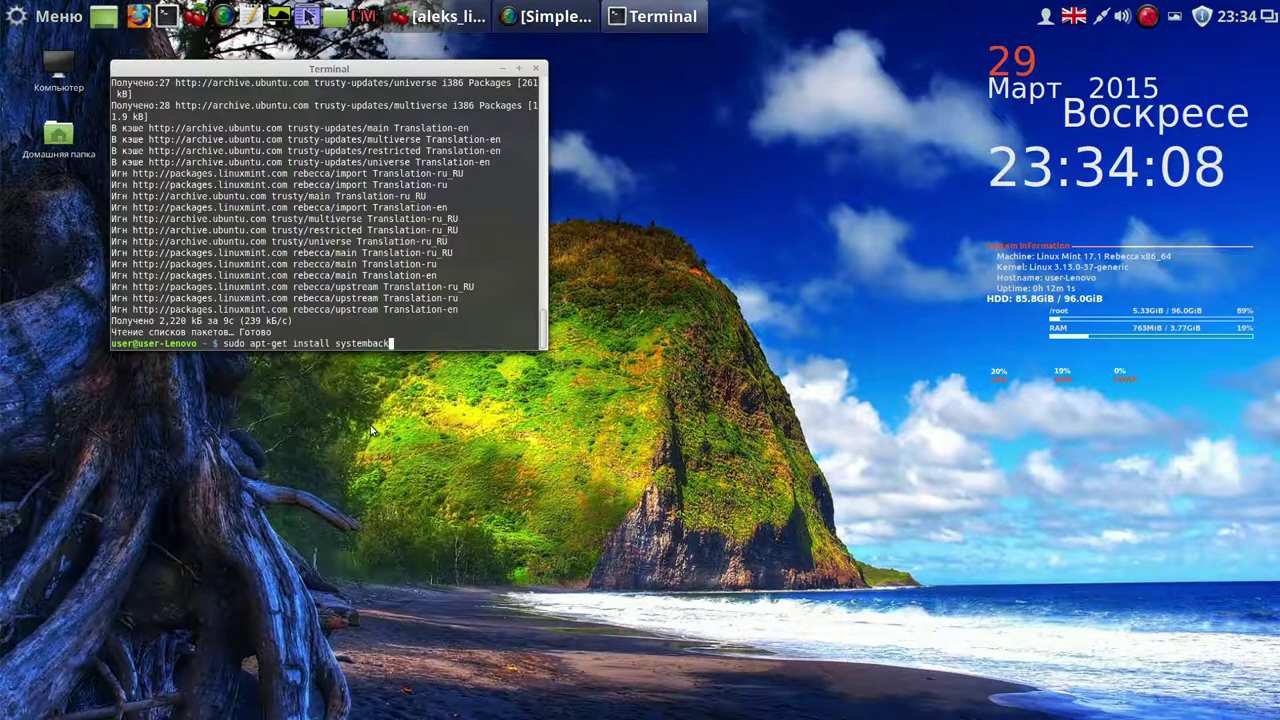
key("Return")
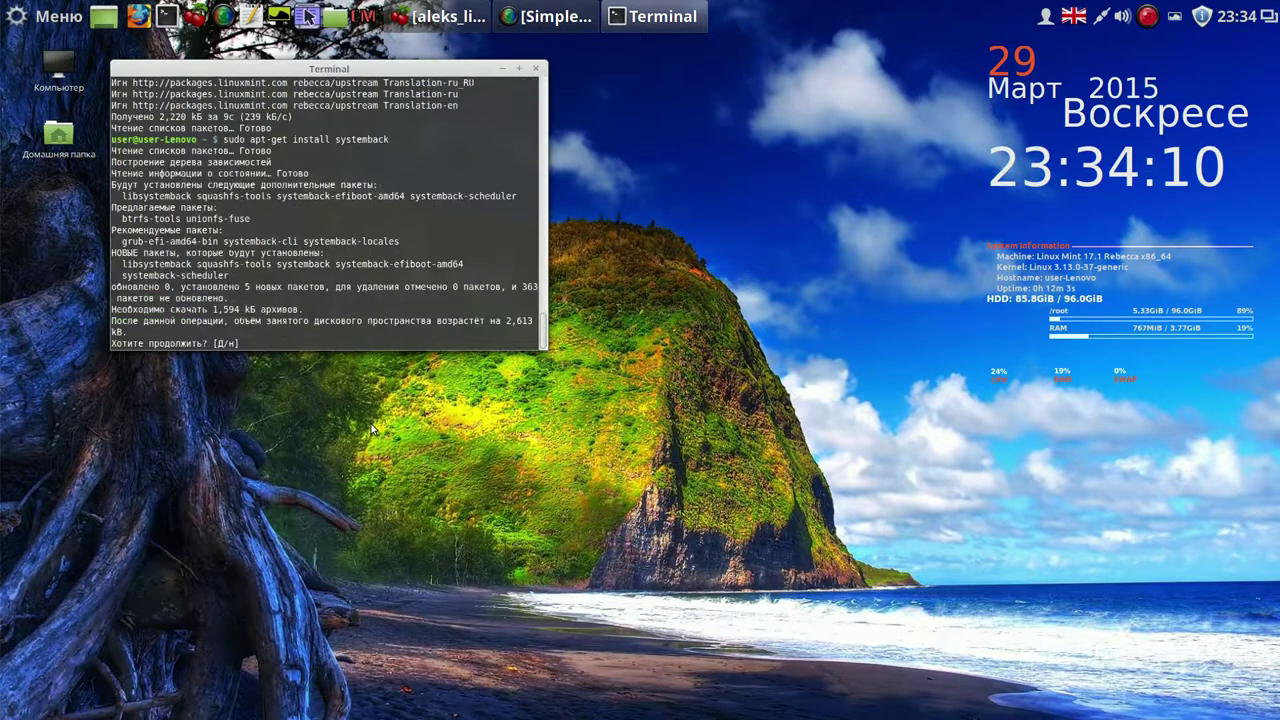
type("y")
key("Return")
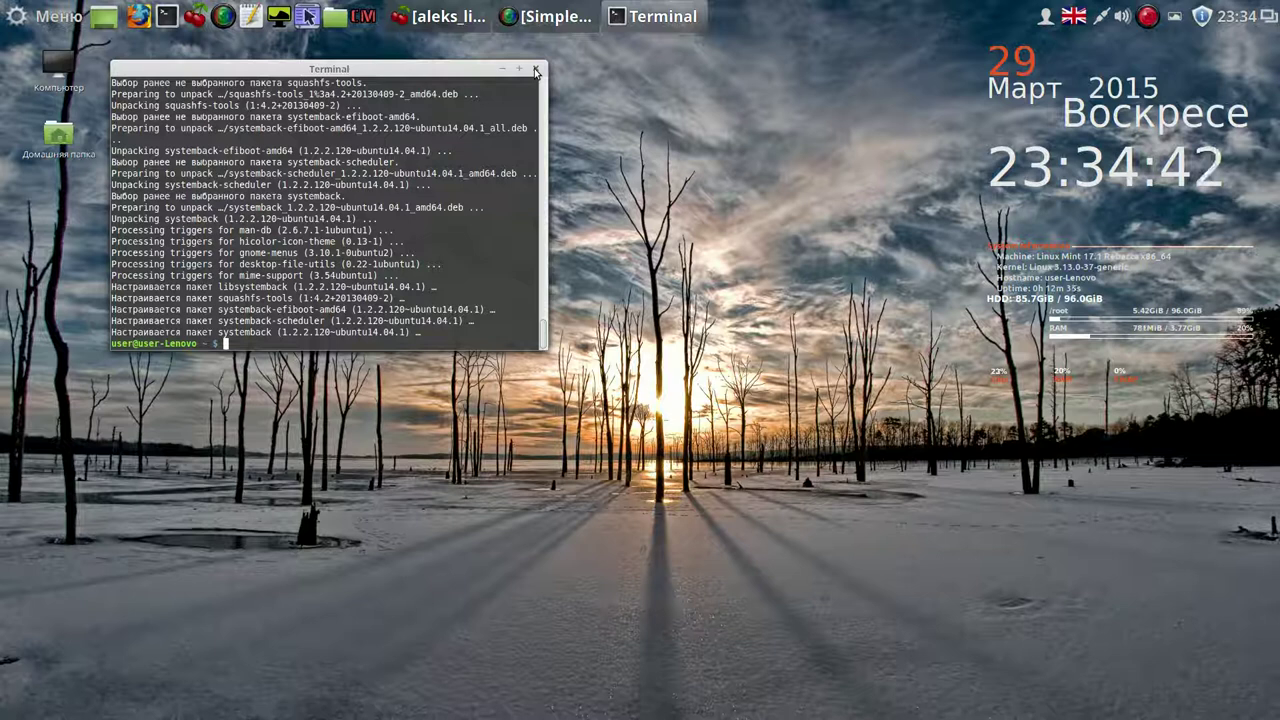
left_click(535, 69)
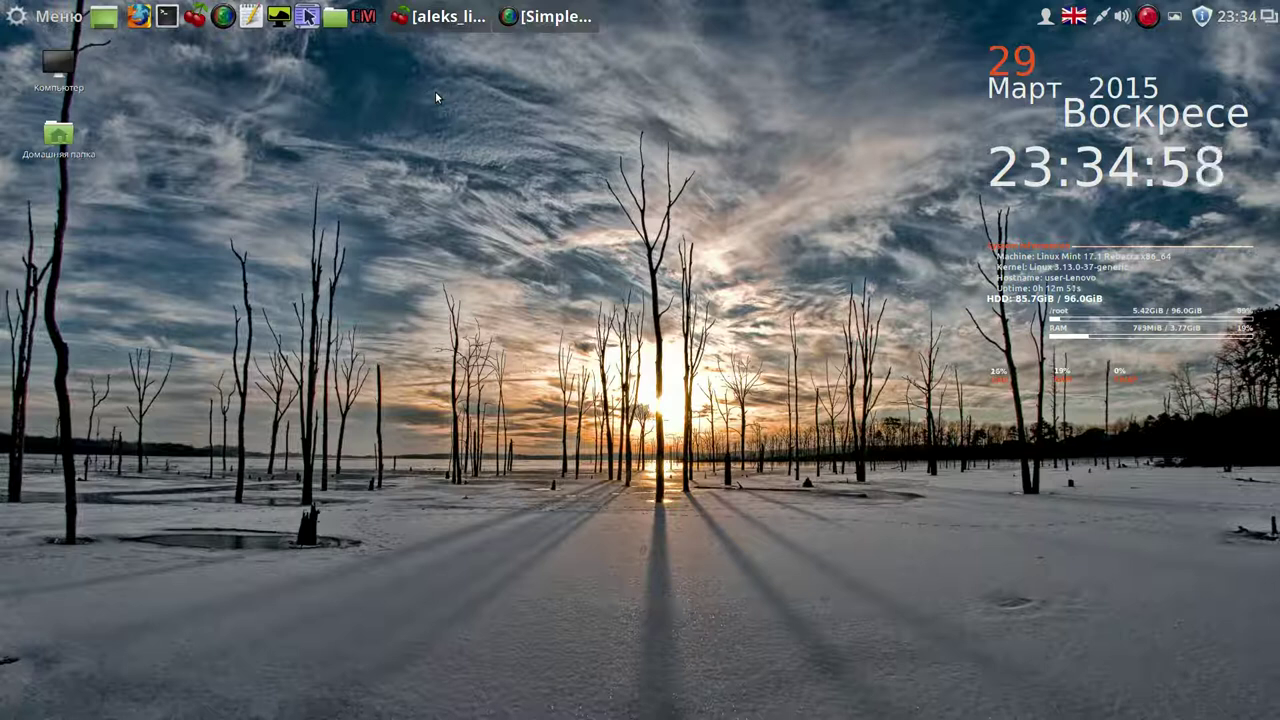
Search the installed applications for "sys" and add a Systemback launcher to the panel
left_click(35, 20)
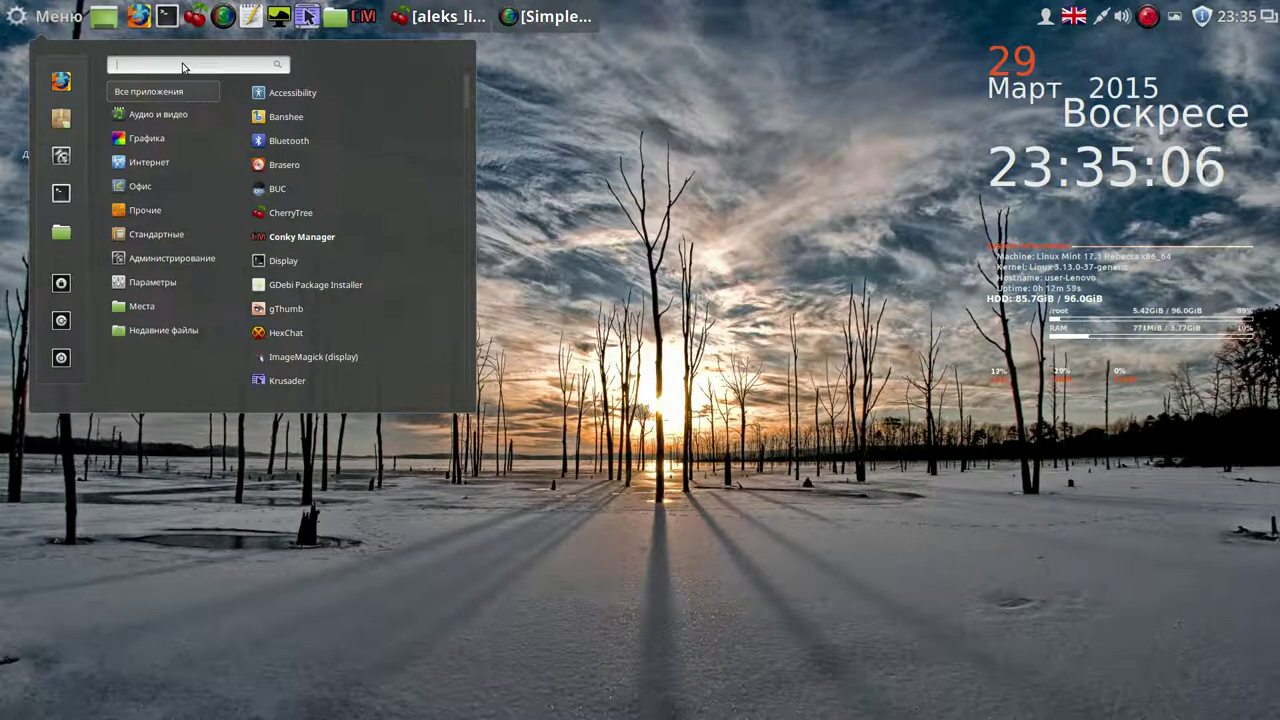
type("s")
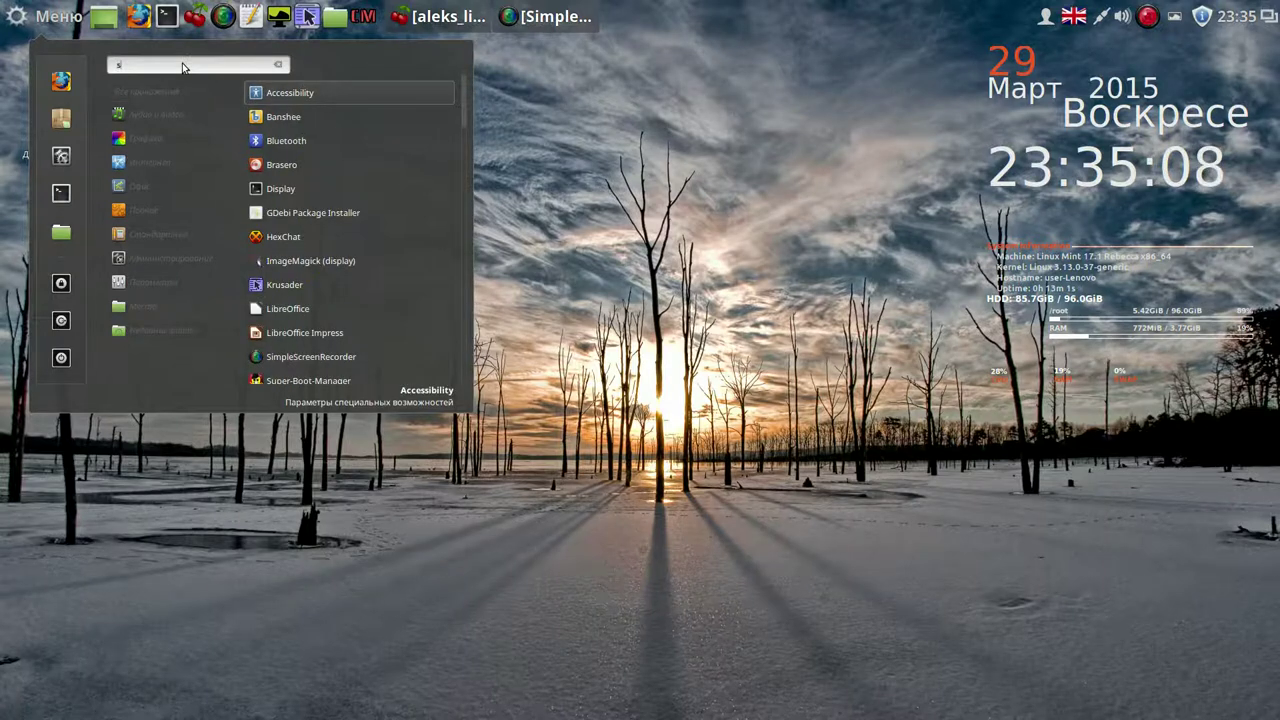
type("ys")
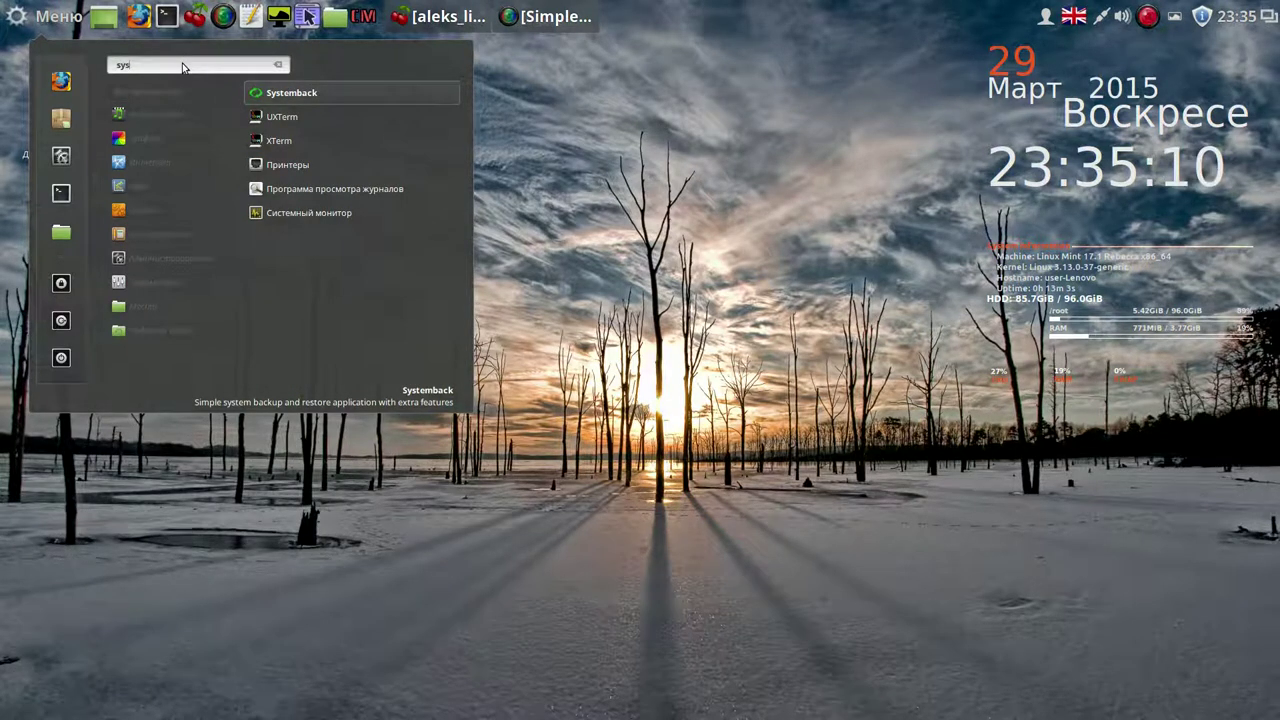
right_click(317, 93)
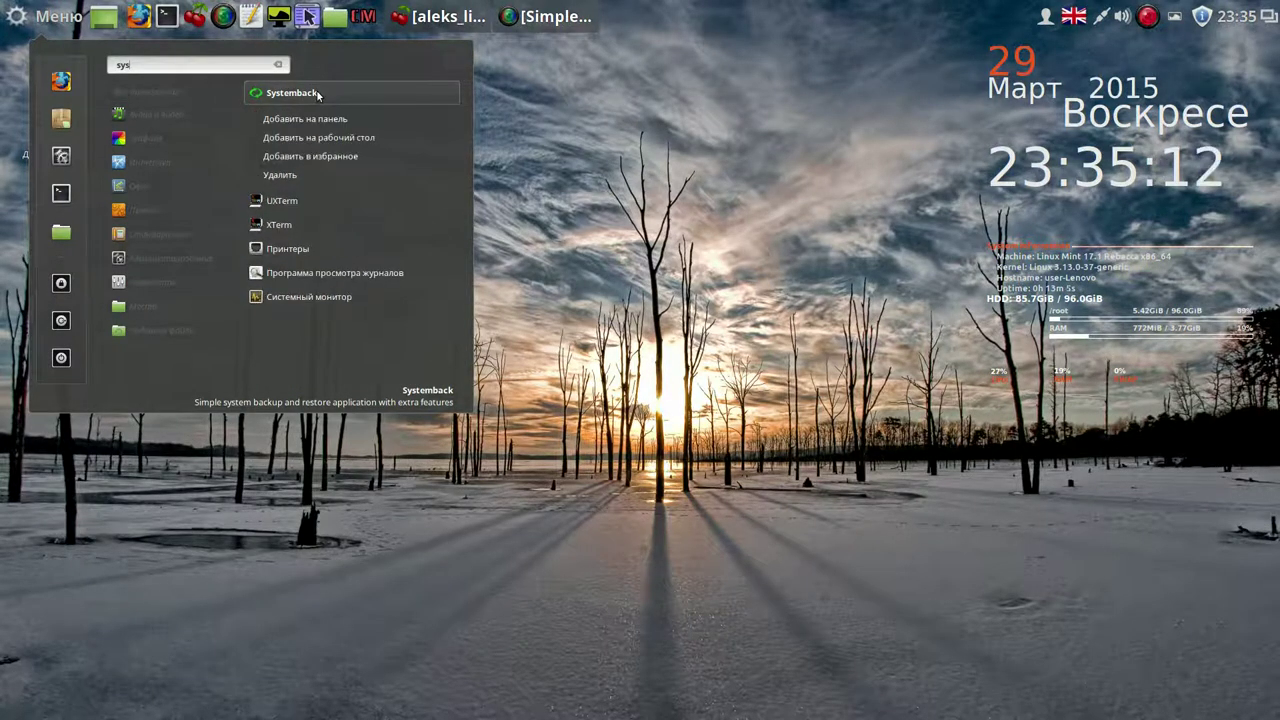
left_click(331, 119)
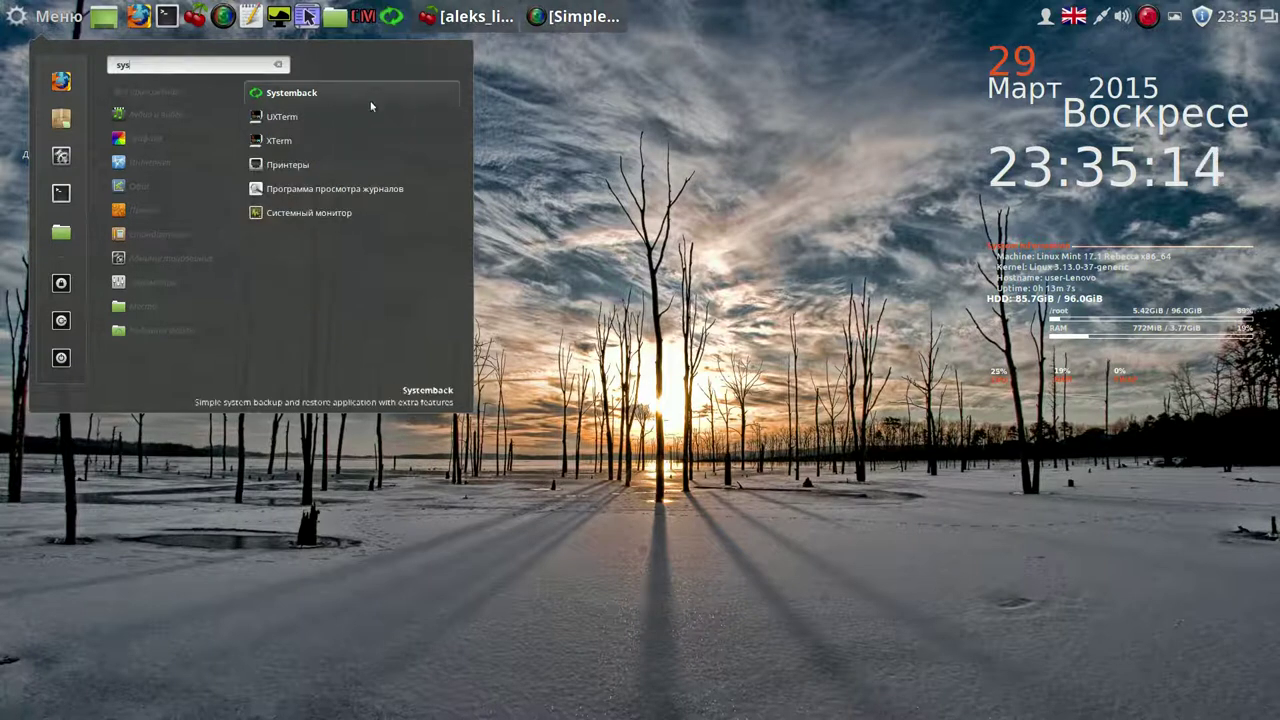
left_click(757, 13)
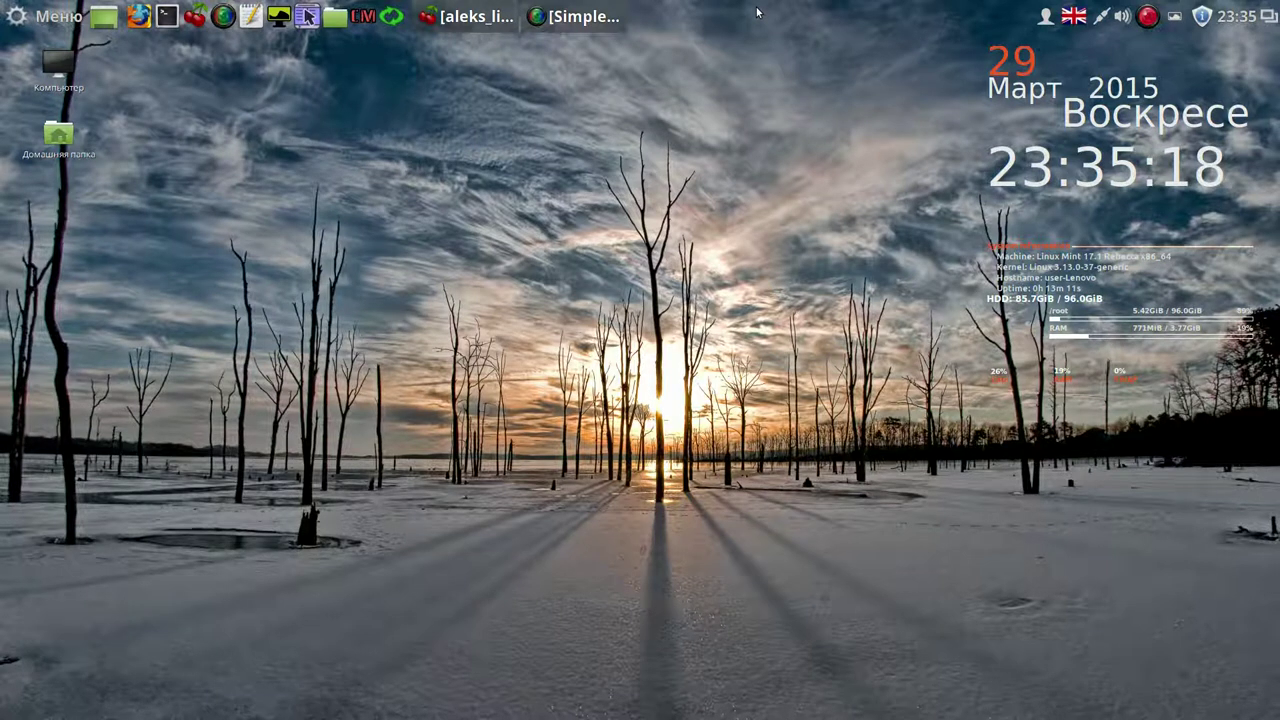
Launch Systemback, authenticate with the administrator password and move its window toward the upper part of the desktop
left_click(396, 19)
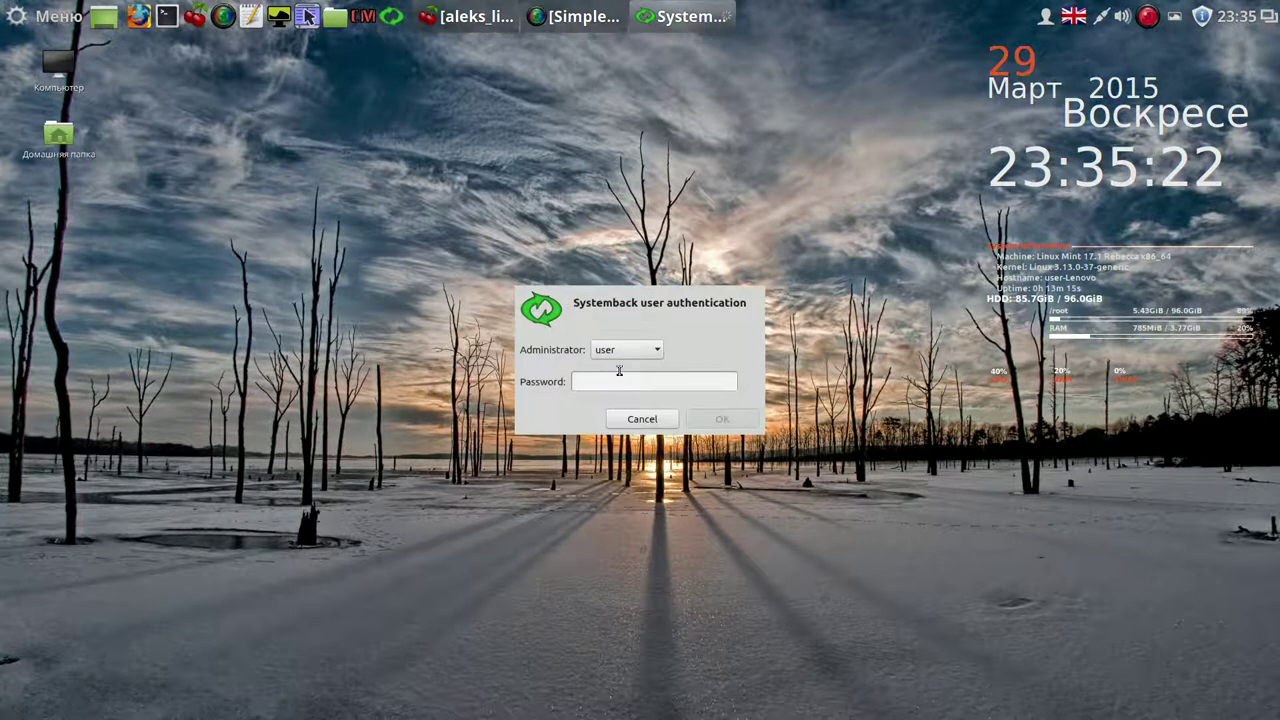
type("****")
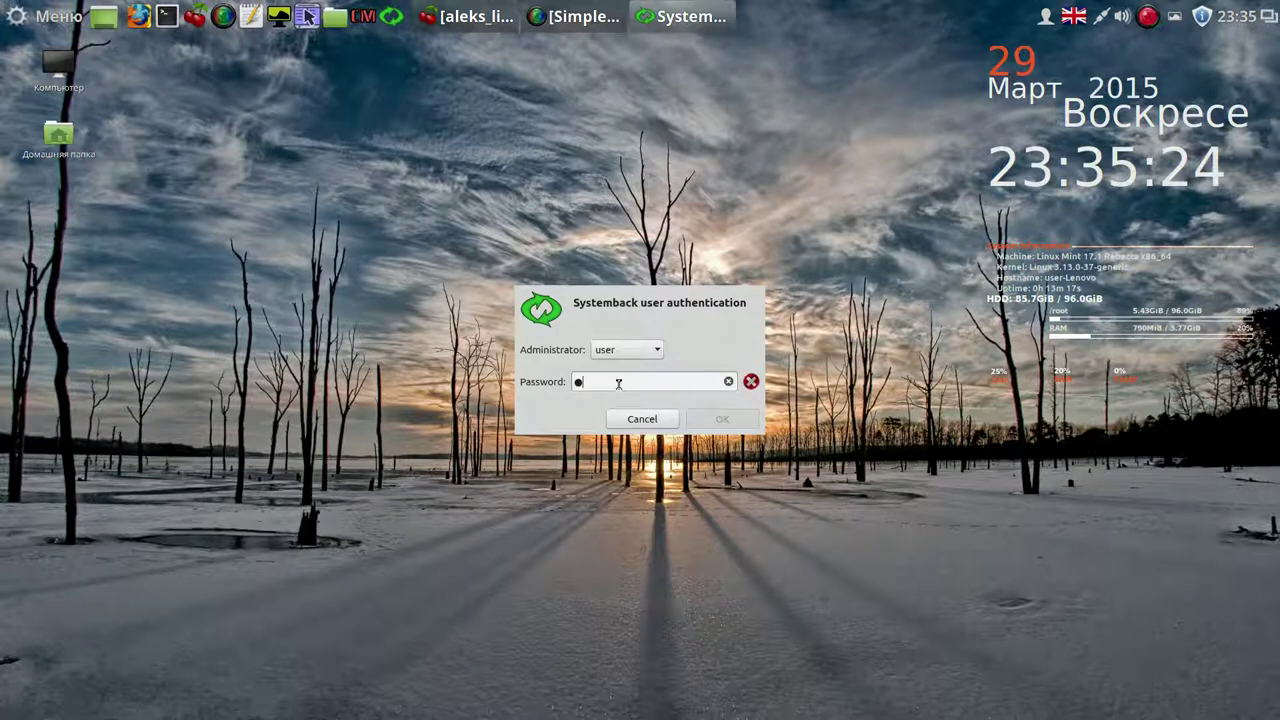
left_click(723, 419)
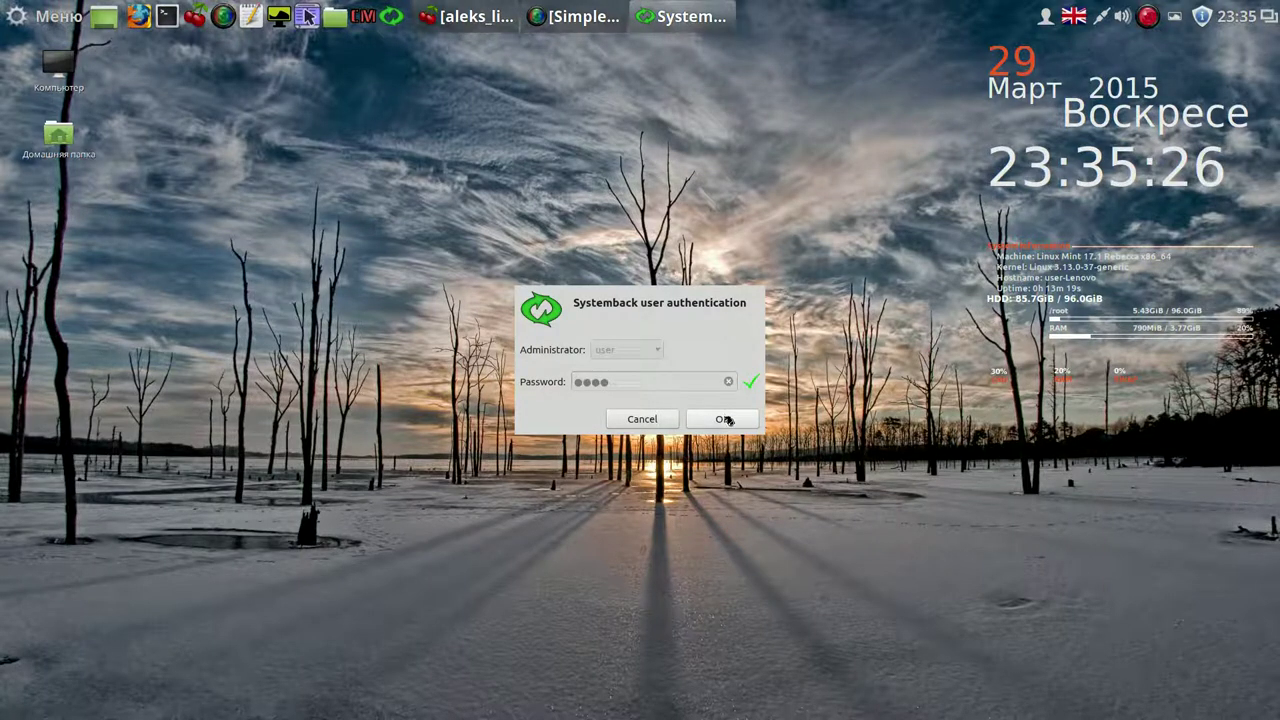
left_click_drag(748, 220, 537, 83)
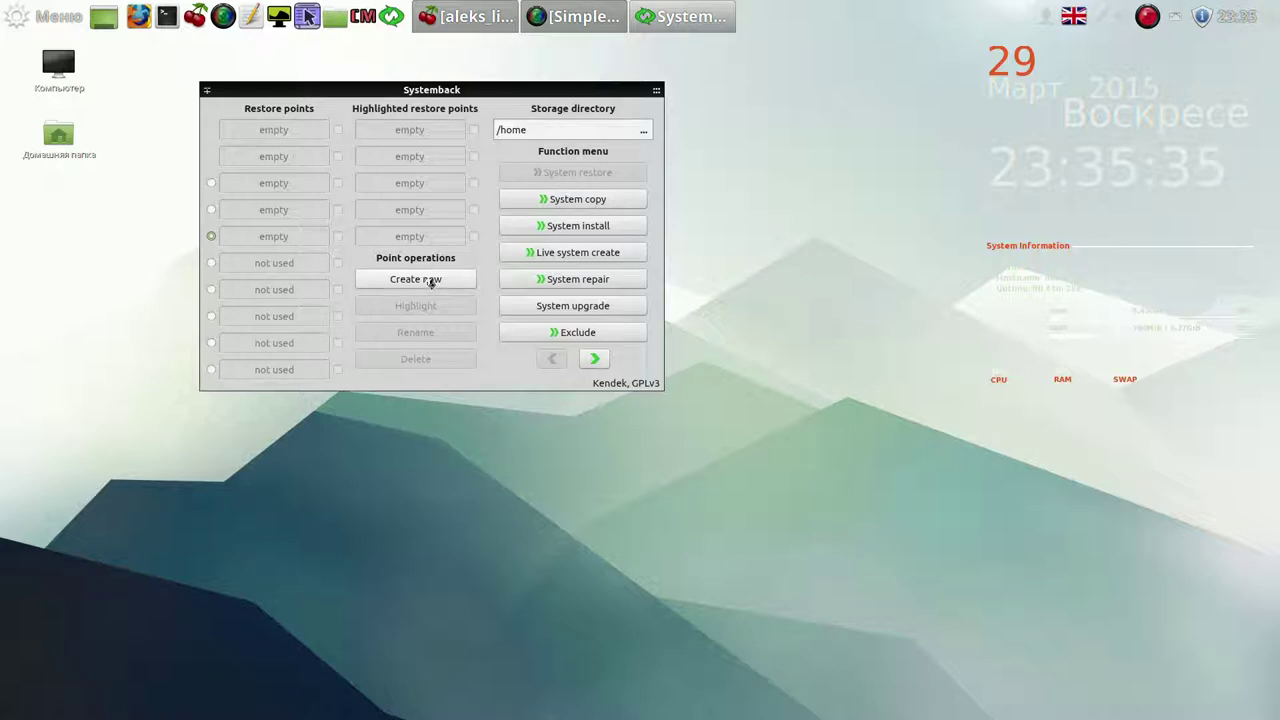
Open a blank gedit document, shrink its window and arrange it beside the Systemback window
left_click(249, 18)
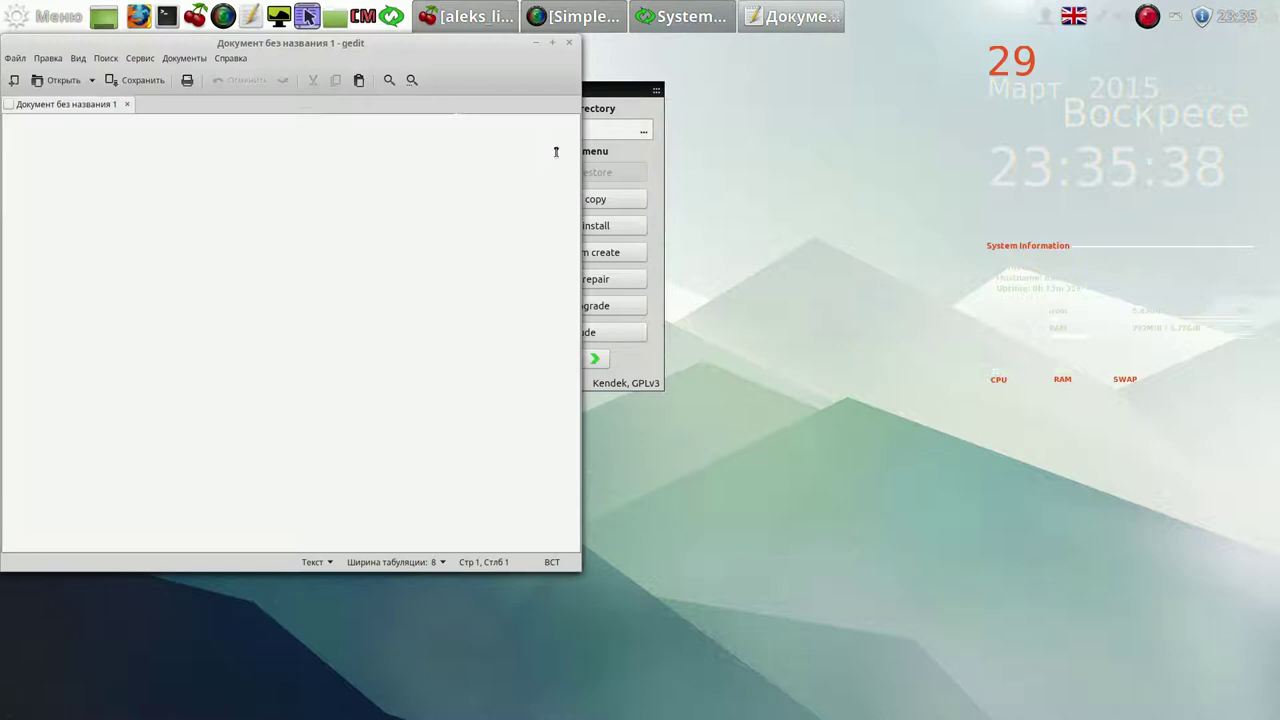
left_click_drag(567, 573, 345, 226)
left_click_drag(280, 47, 917, 130)
left_click_drag(537, 90, 446, 74)
left_click_drag(789, 125, 756, 104)
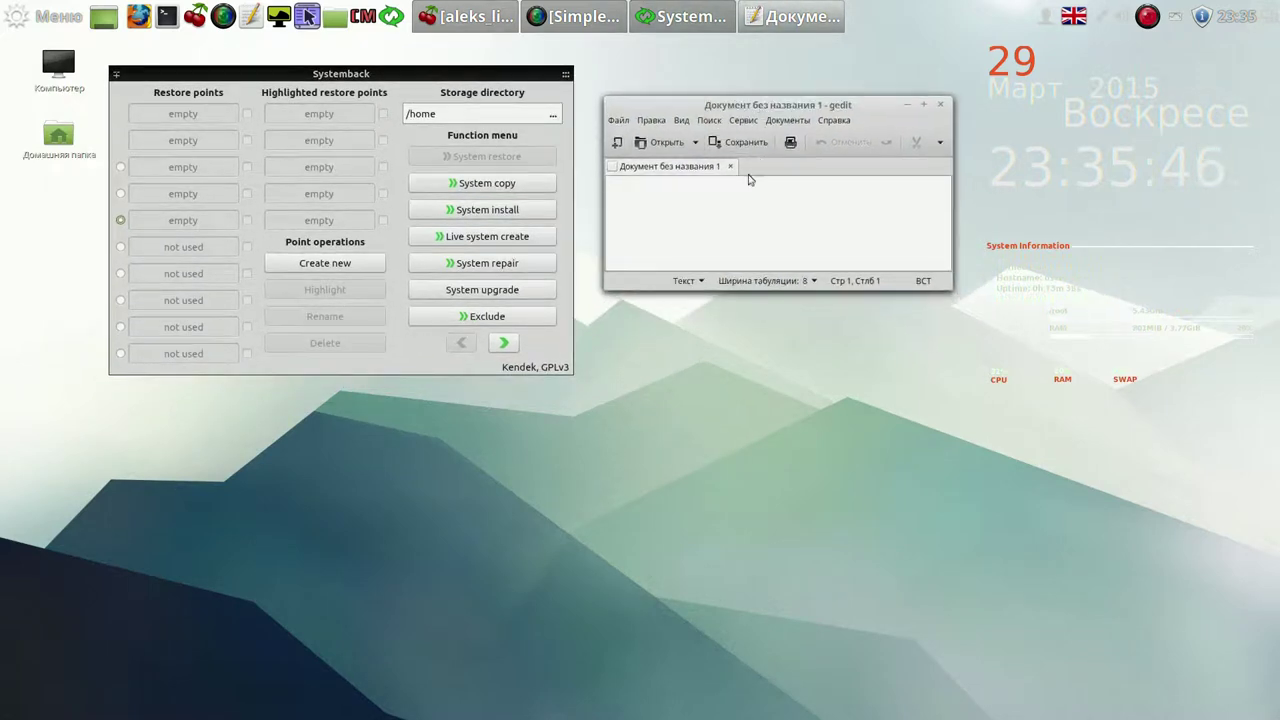
Note the start time 23-36 in the gedit document and start creating a new Systemback restore point
type("23-35")
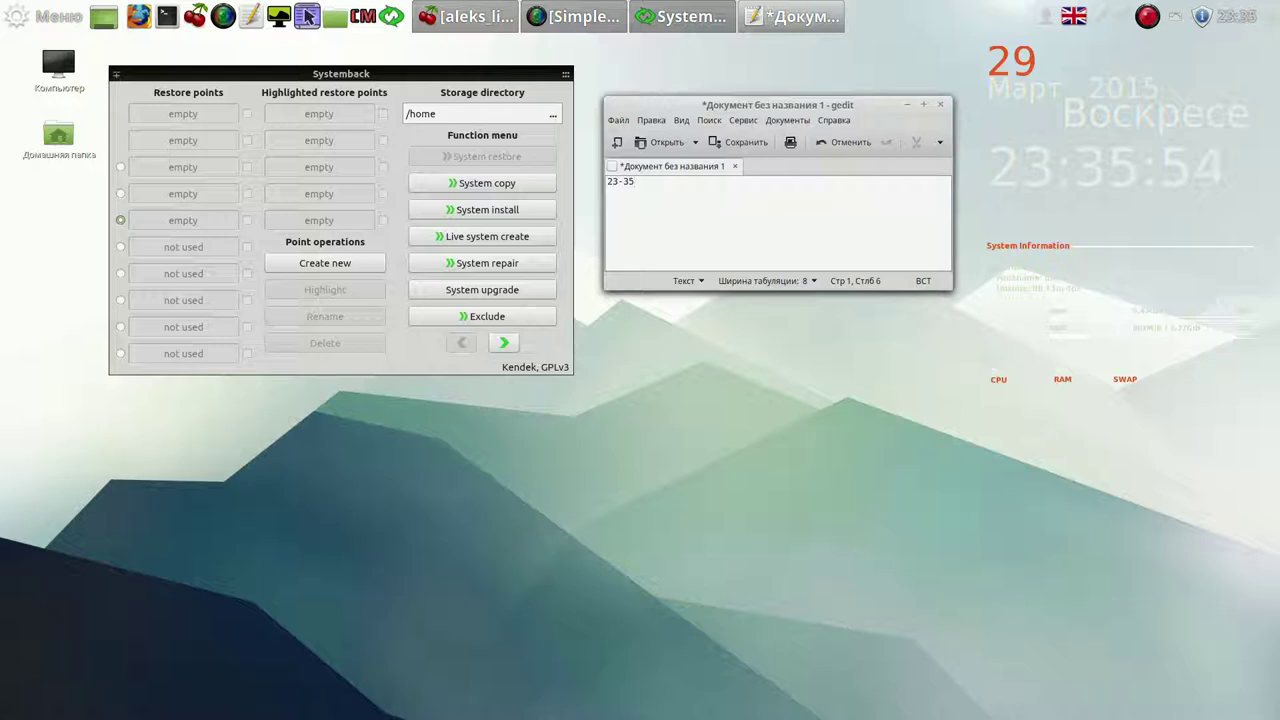
key("BackSpace")
left_click(340, 264)
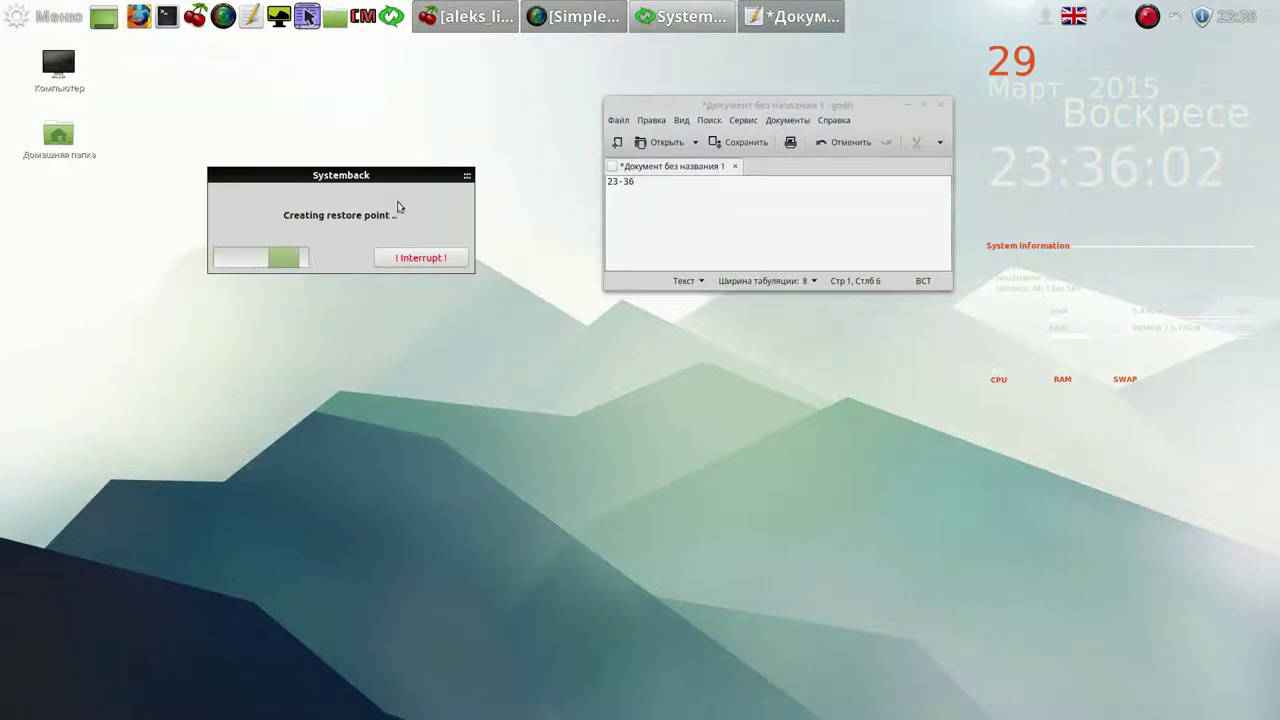
Copy the current eclipse wallpaper to Variety's favourites and advance the desktop wallpaper twice
left_click(1145, 17)
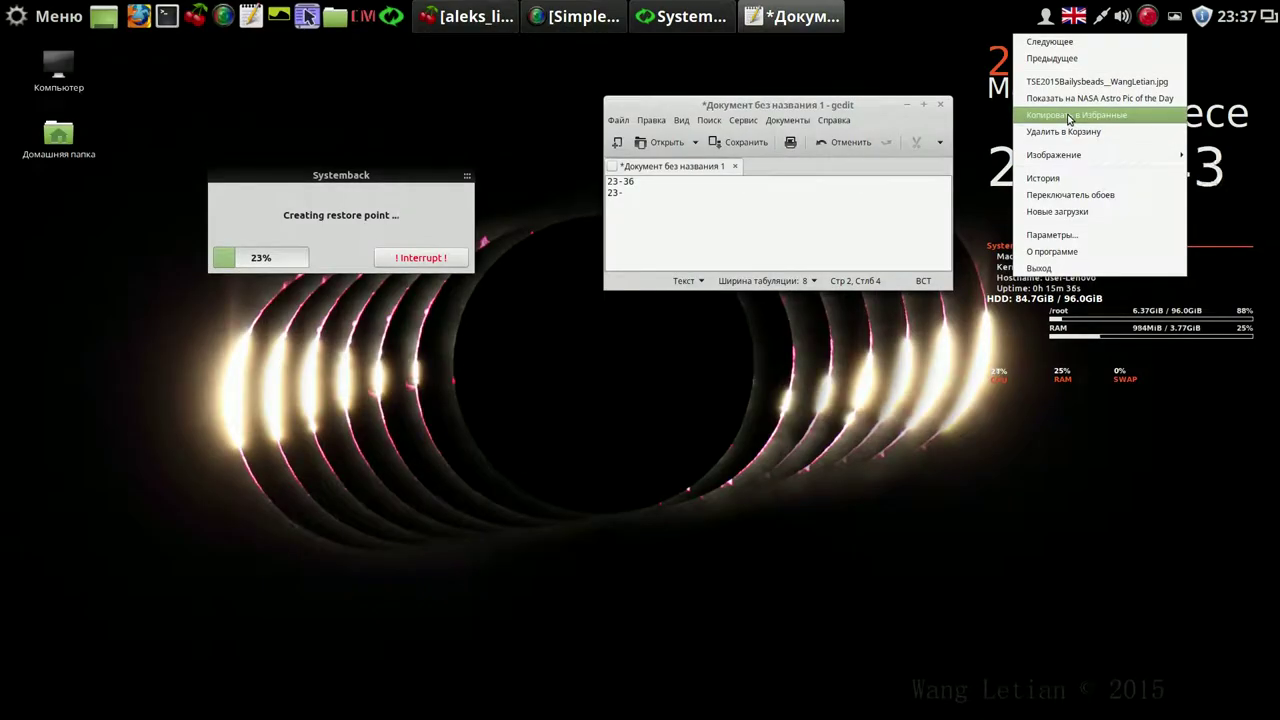
left_click(1069, 119)
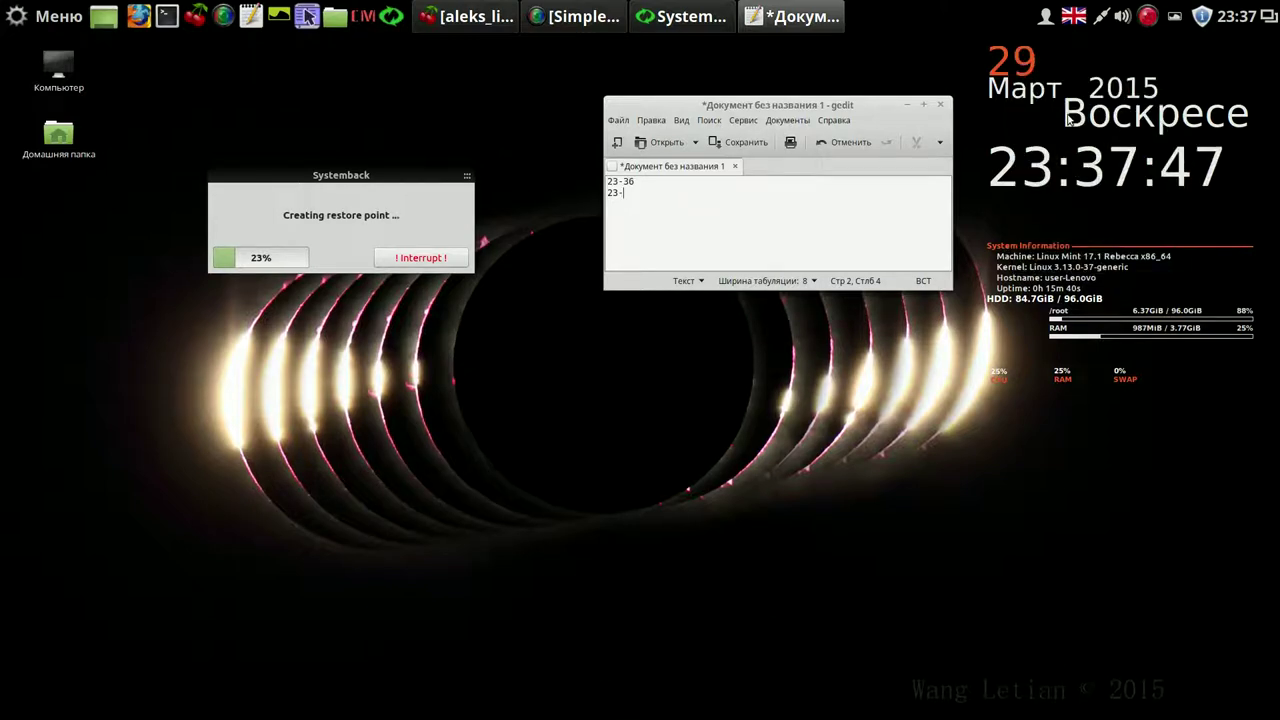
left_click(1175, 22)
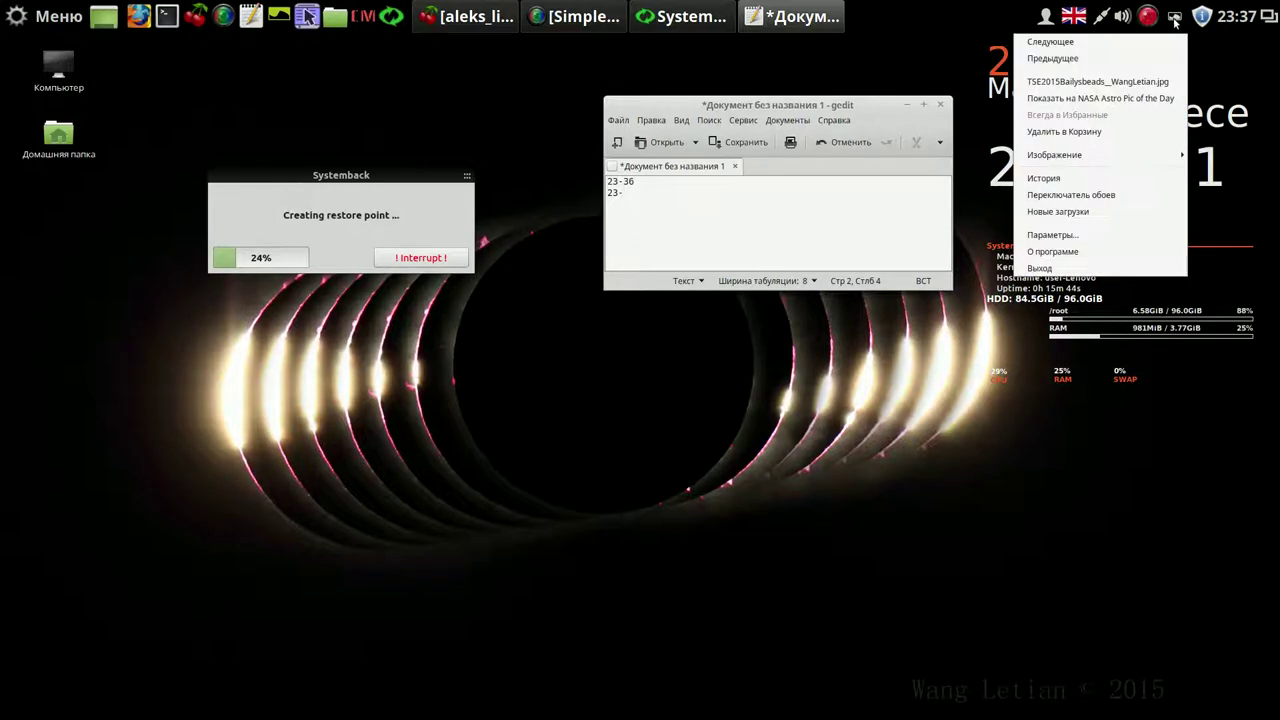
left_click(1136, 44)
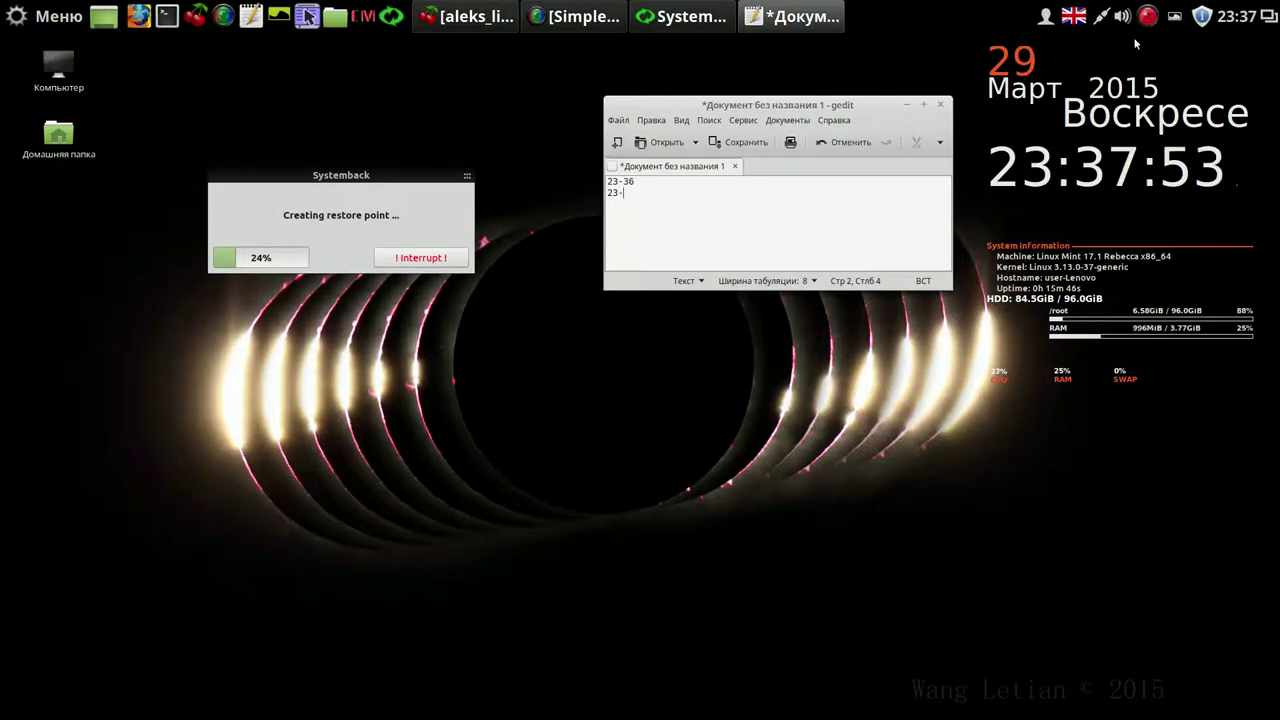
left_click(1175, 22)
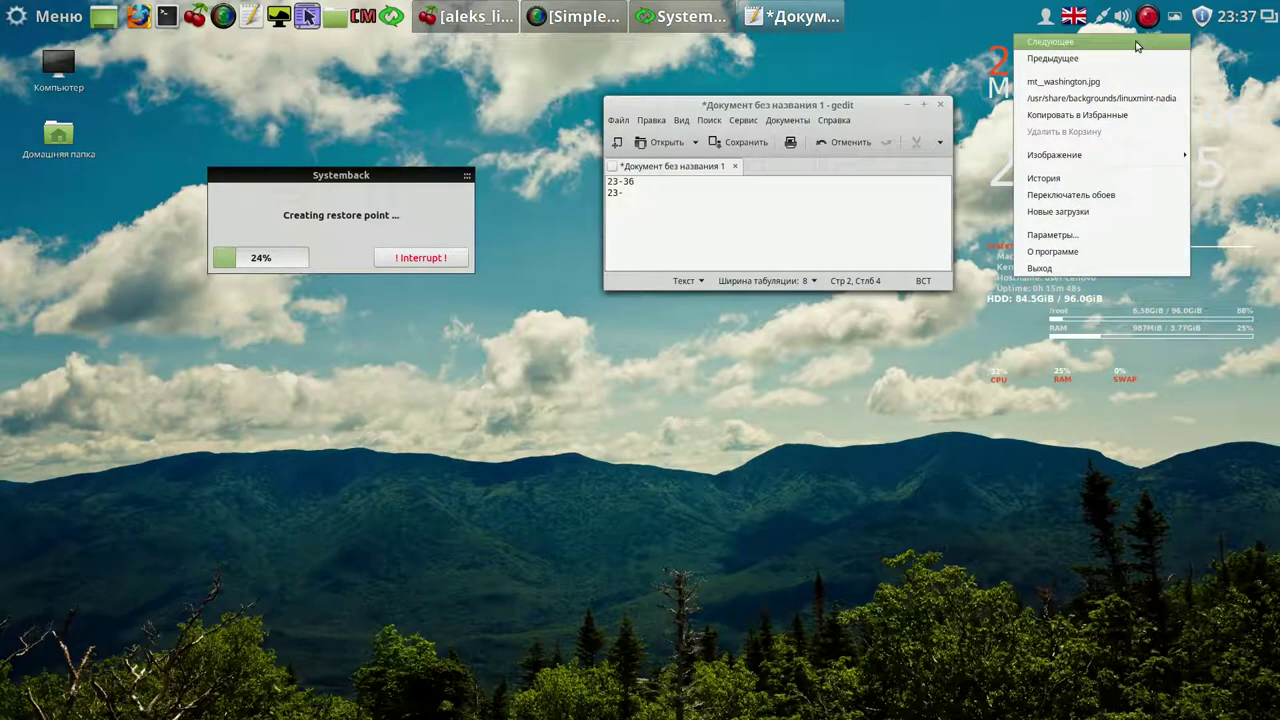
left_click(1136, 44)
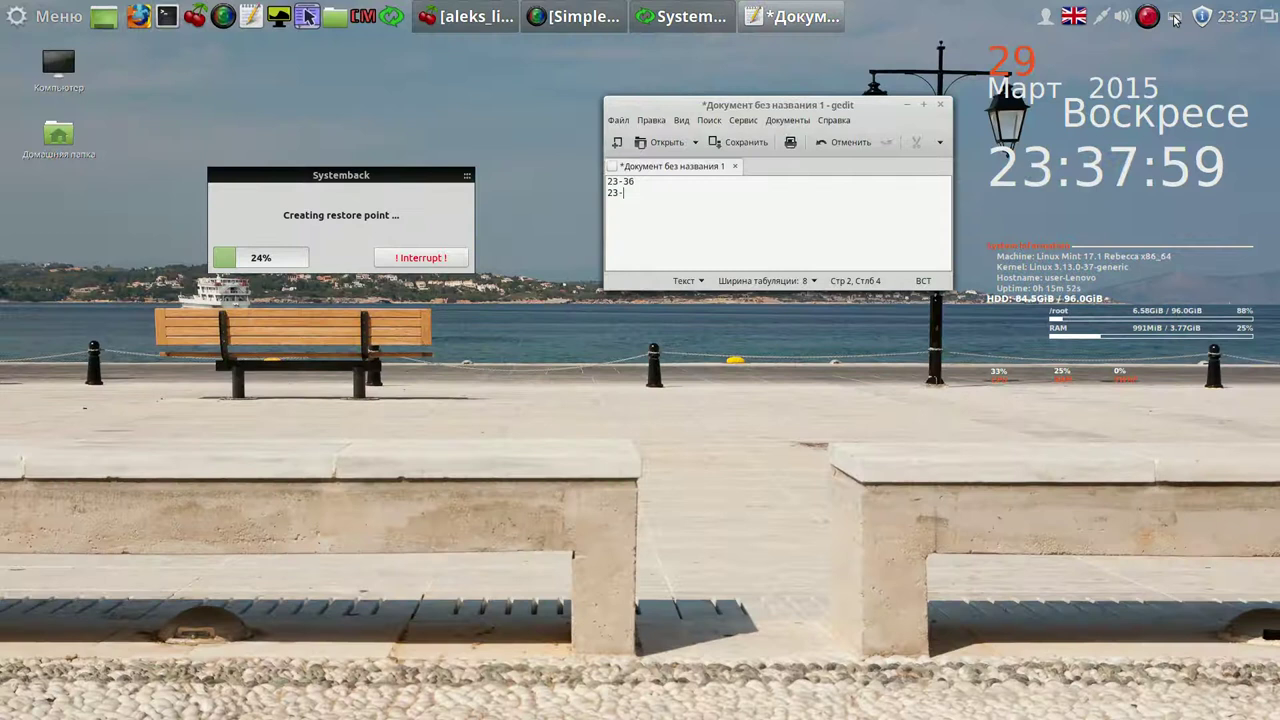
Open Variety's preferences and open the folder of the favorites image source
left_click(1175, 19)
left_click(1085, 252)
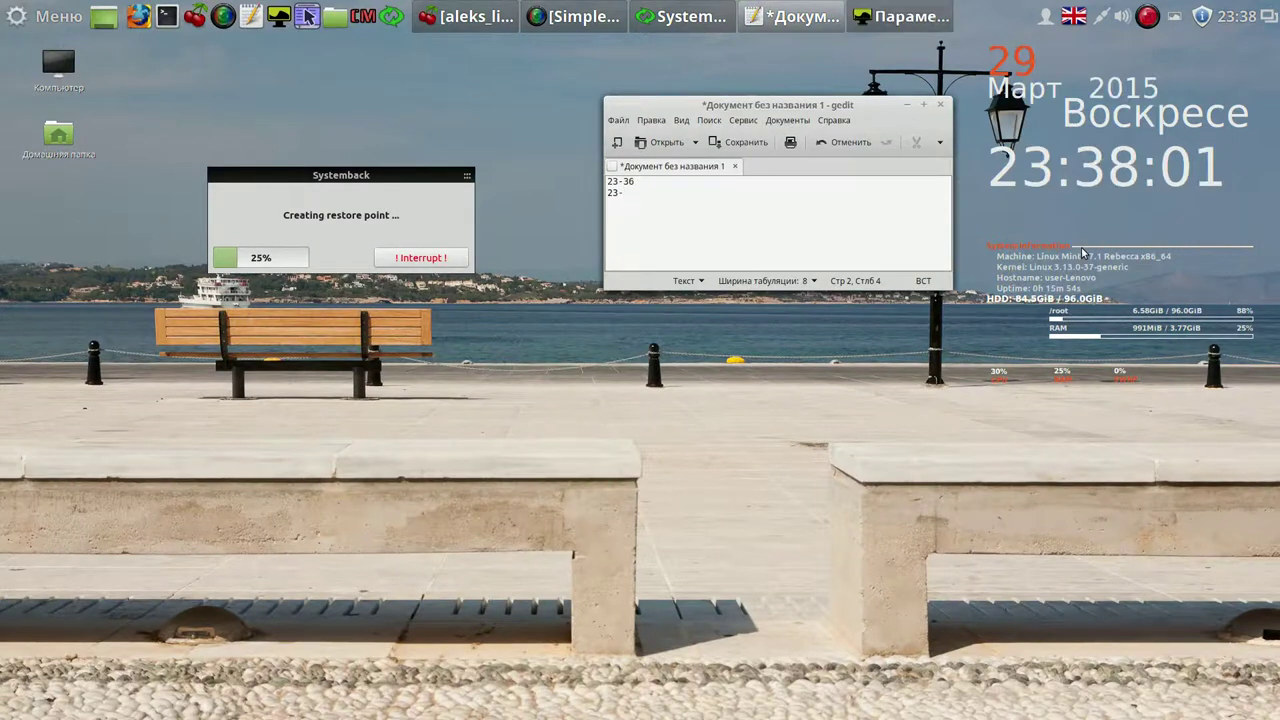
left_click(524, 334)
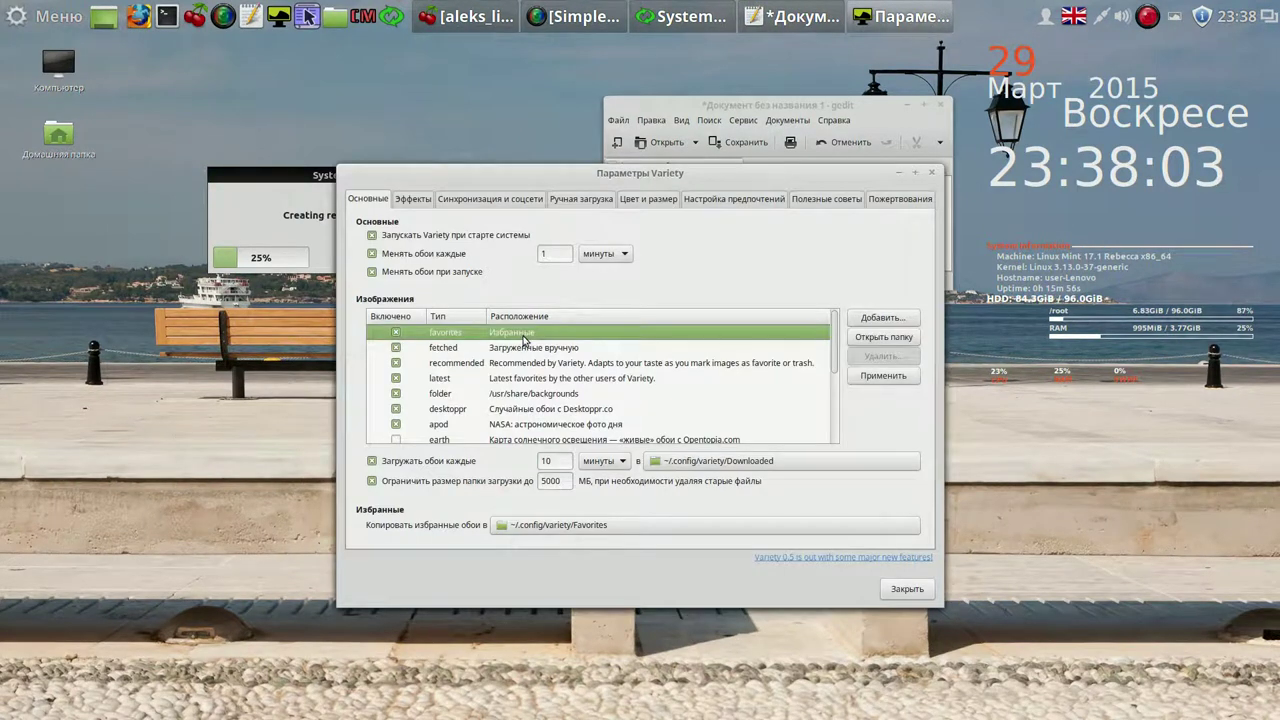
left_click(880, 338)
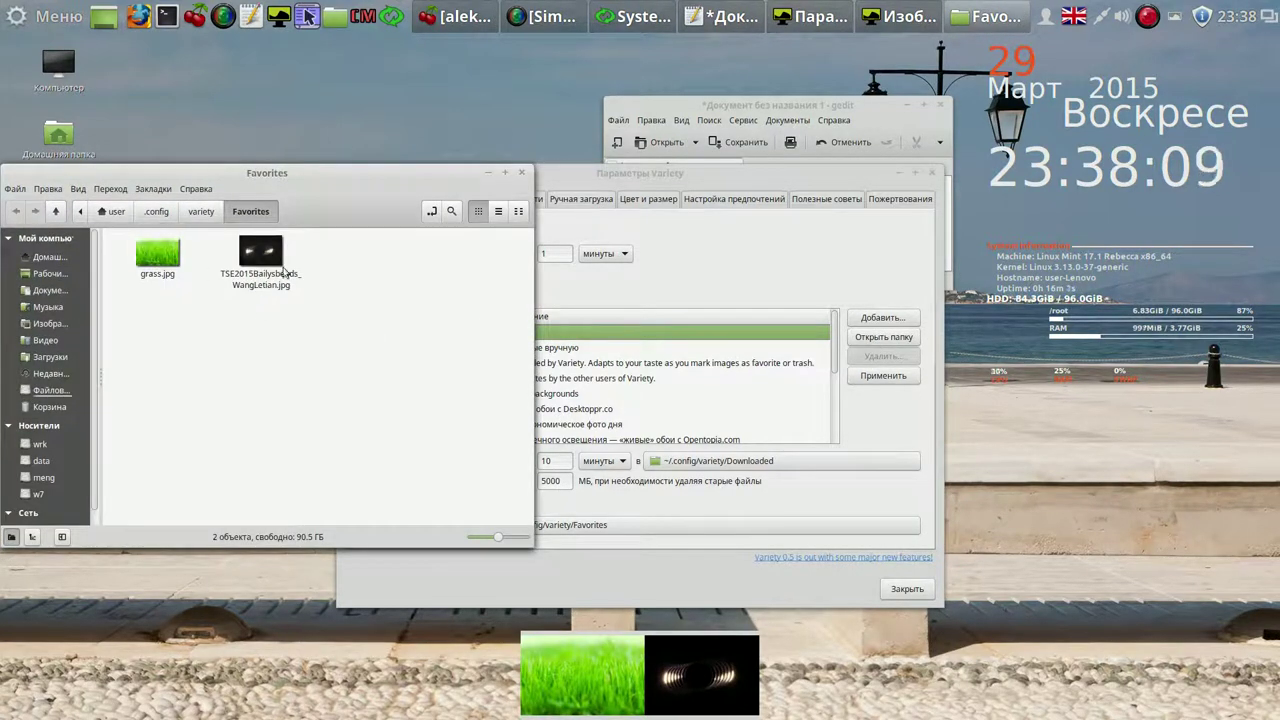
View grass.jpg from the Favorites folder, and close the image viewer and the folder
double_click(157, 264)
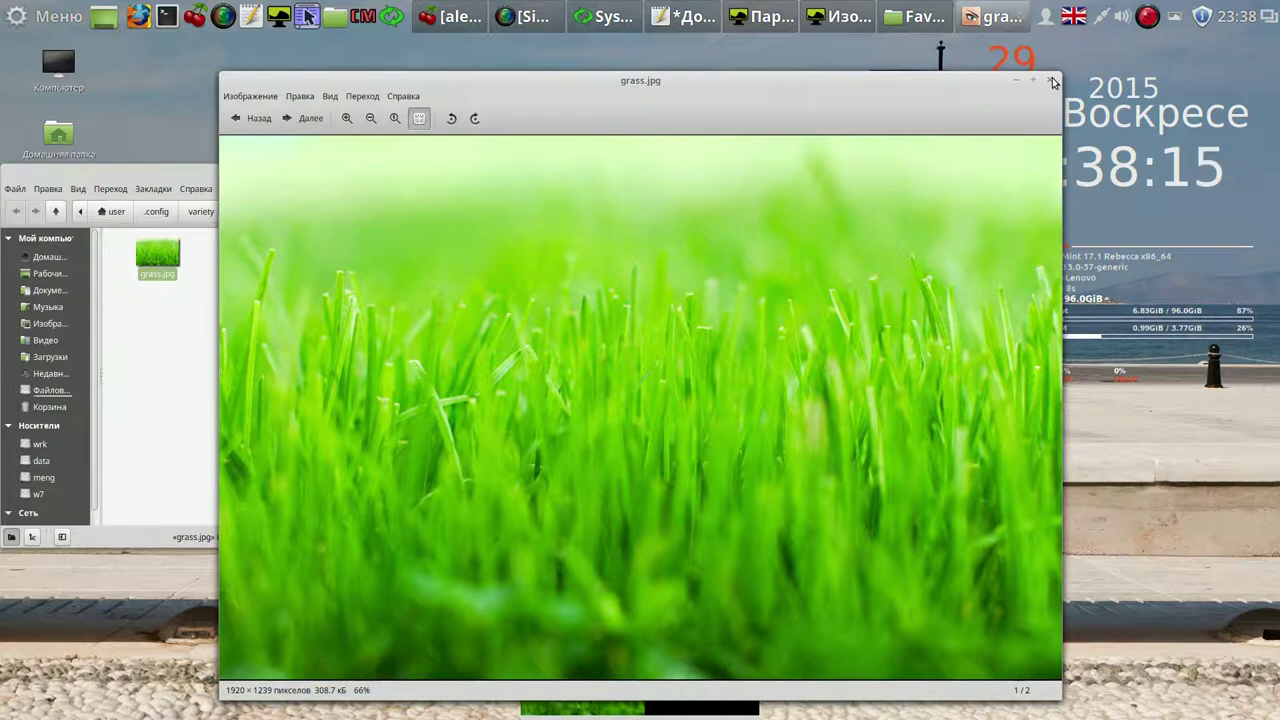
left_click(1052, 82)
key("ctrl+w")
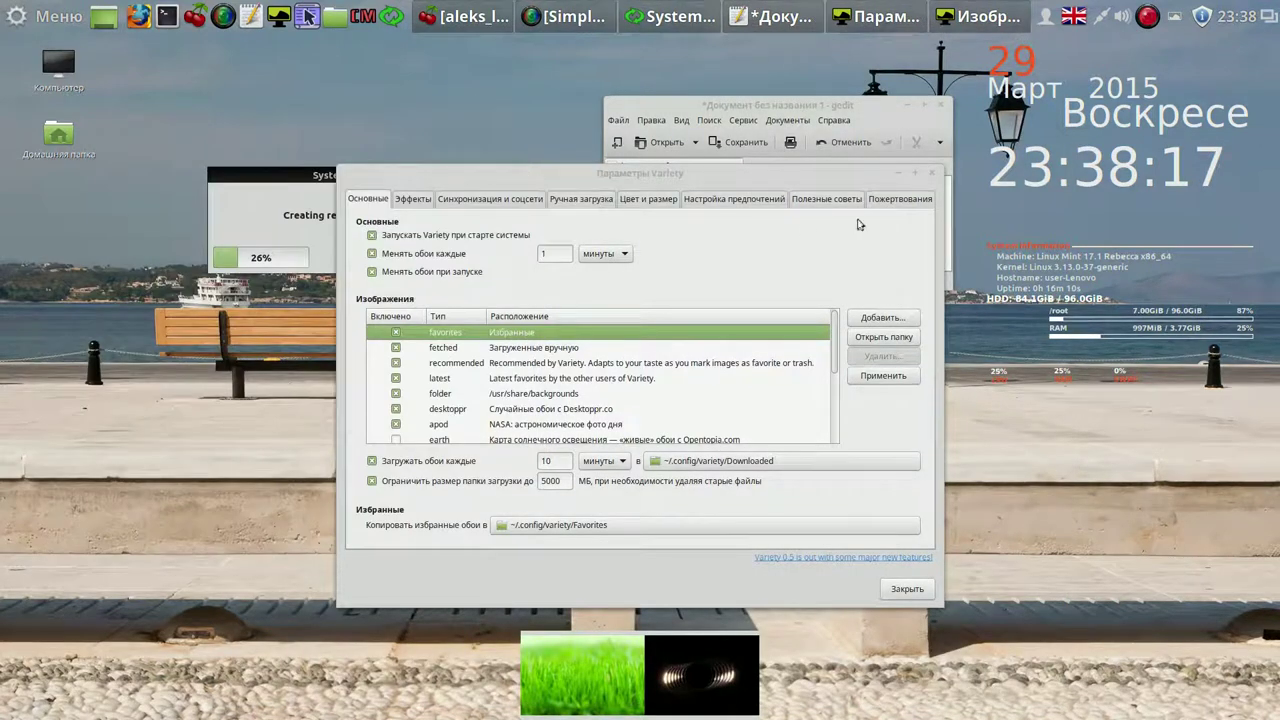
Apply the grass wallpaper followed by the eclipse wallpaper from the favourites thumbnails, and close Variety's preferences
left_click(609, 683)
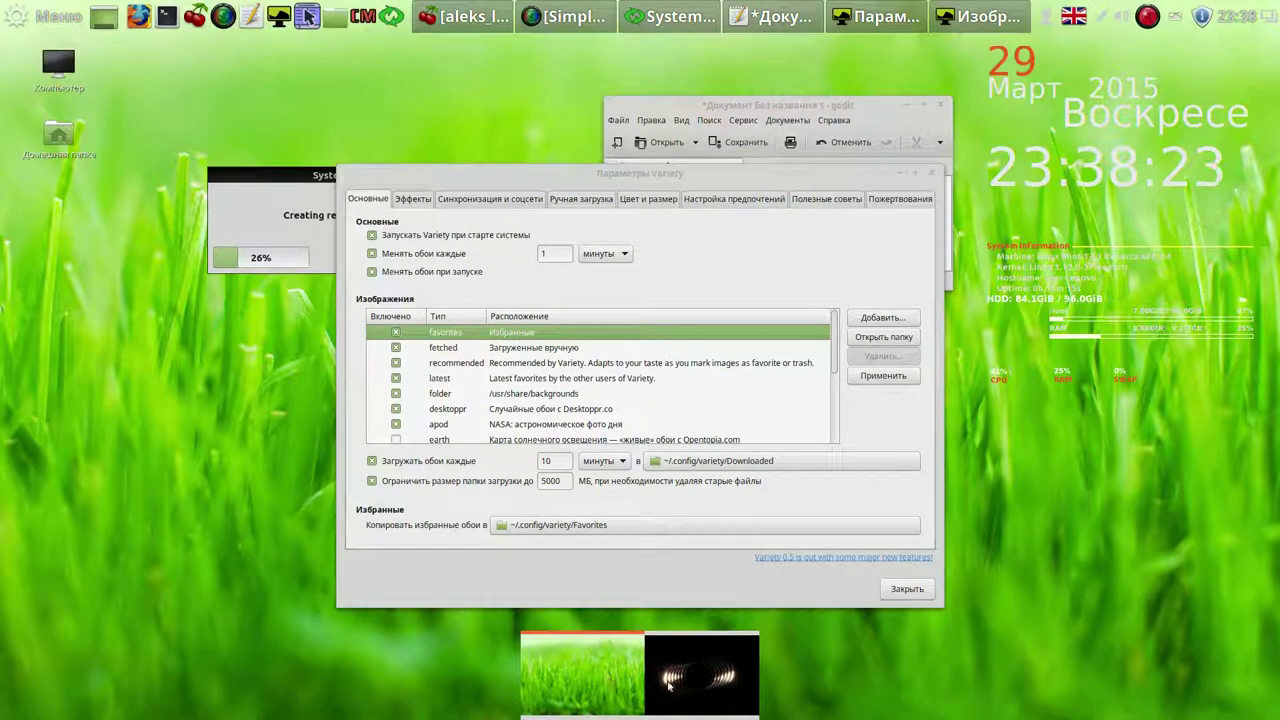
left_click(693, 685)
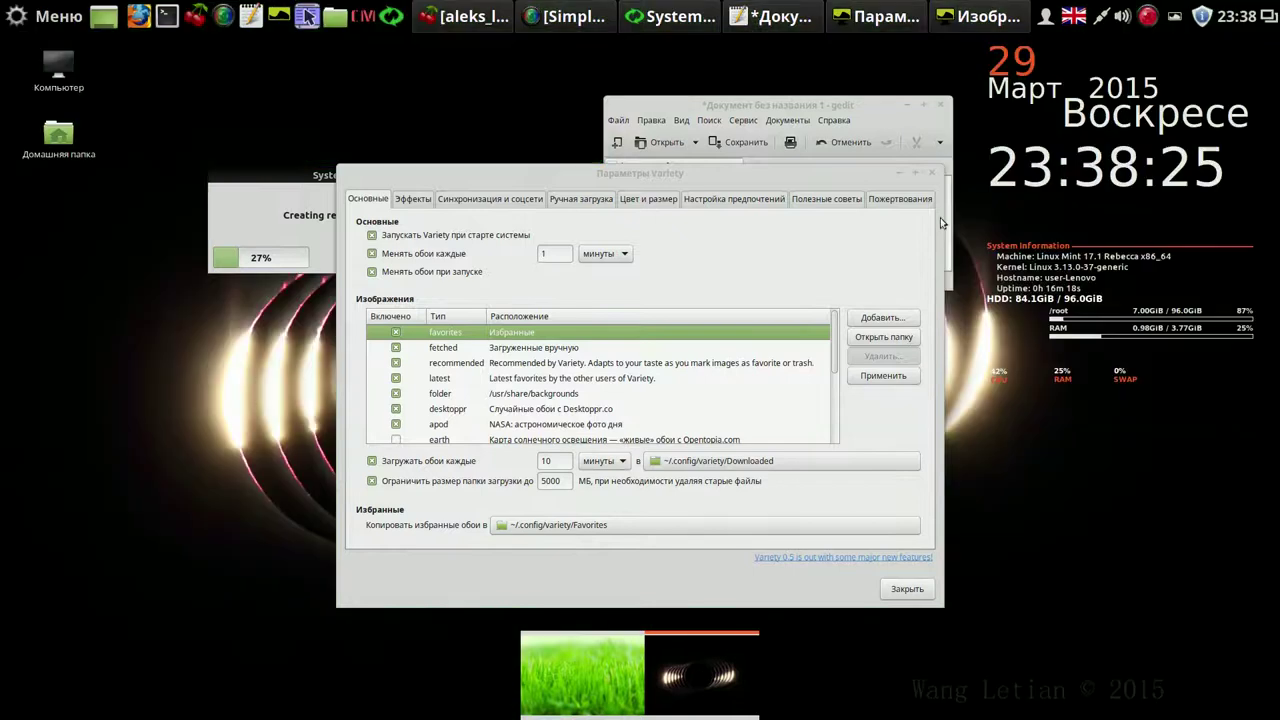
left_click(932, 174)
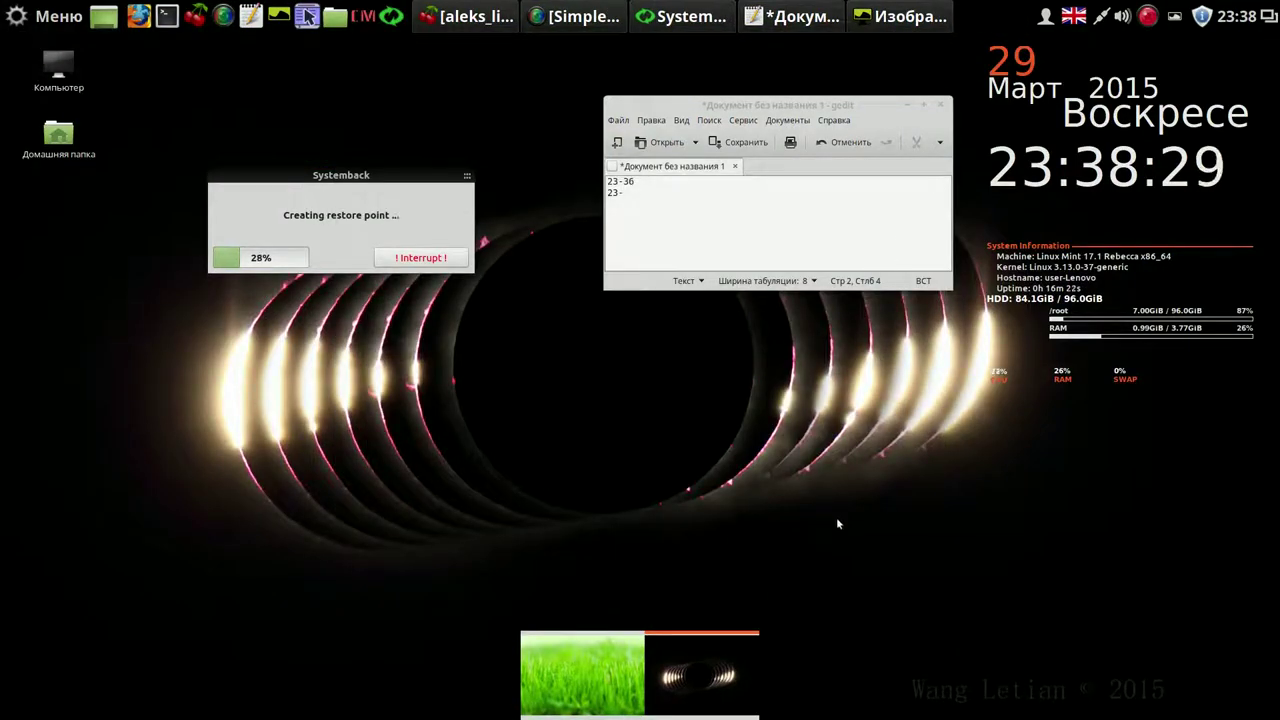
Switch the desktop to the next wallpaper in Variety
left_click(1176, 17)
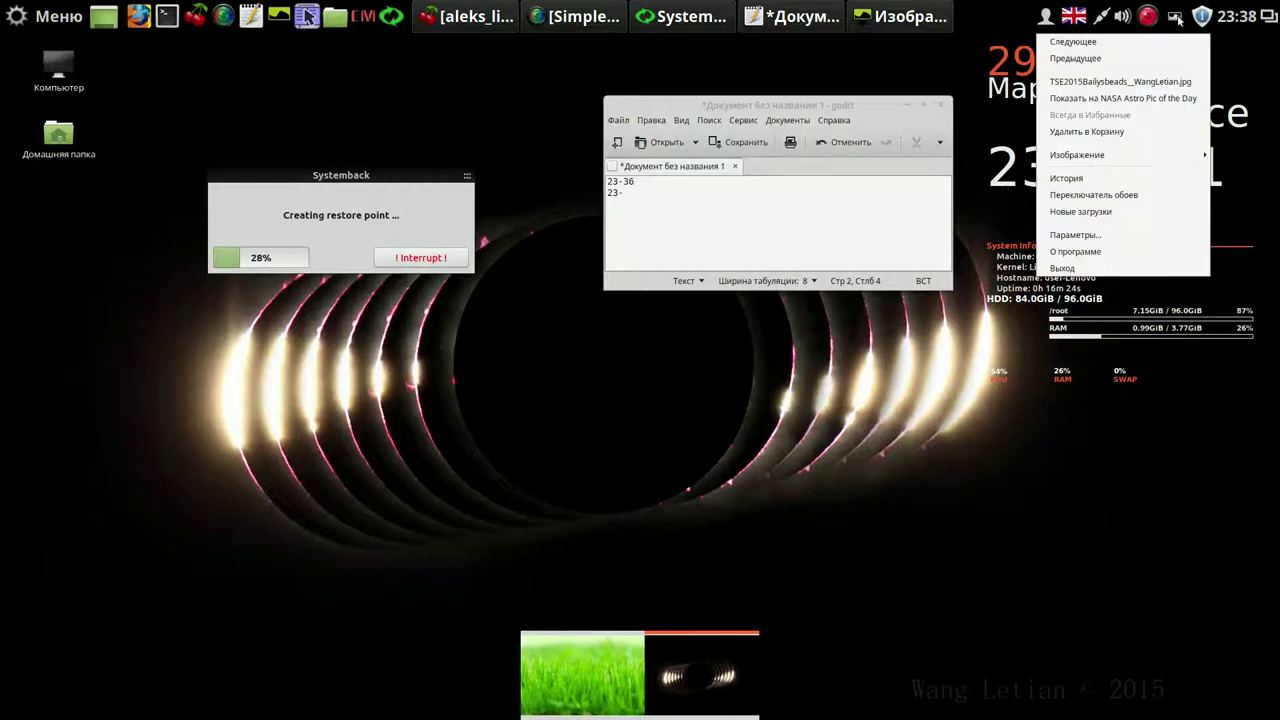
left_click(1157, 38)
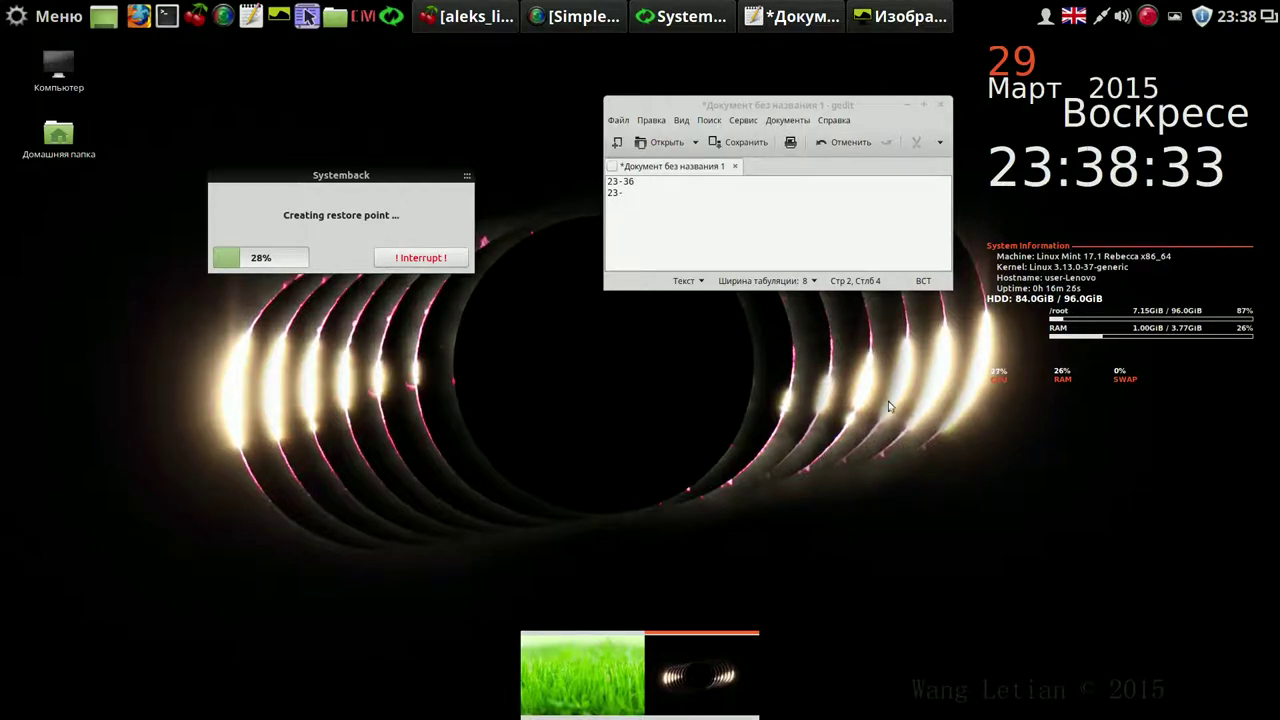
Advance to the next wallpaper in Variety and close the favourites thumbnail strip on the desktop
left_click(1176, 17)
left_click(1152, 43)
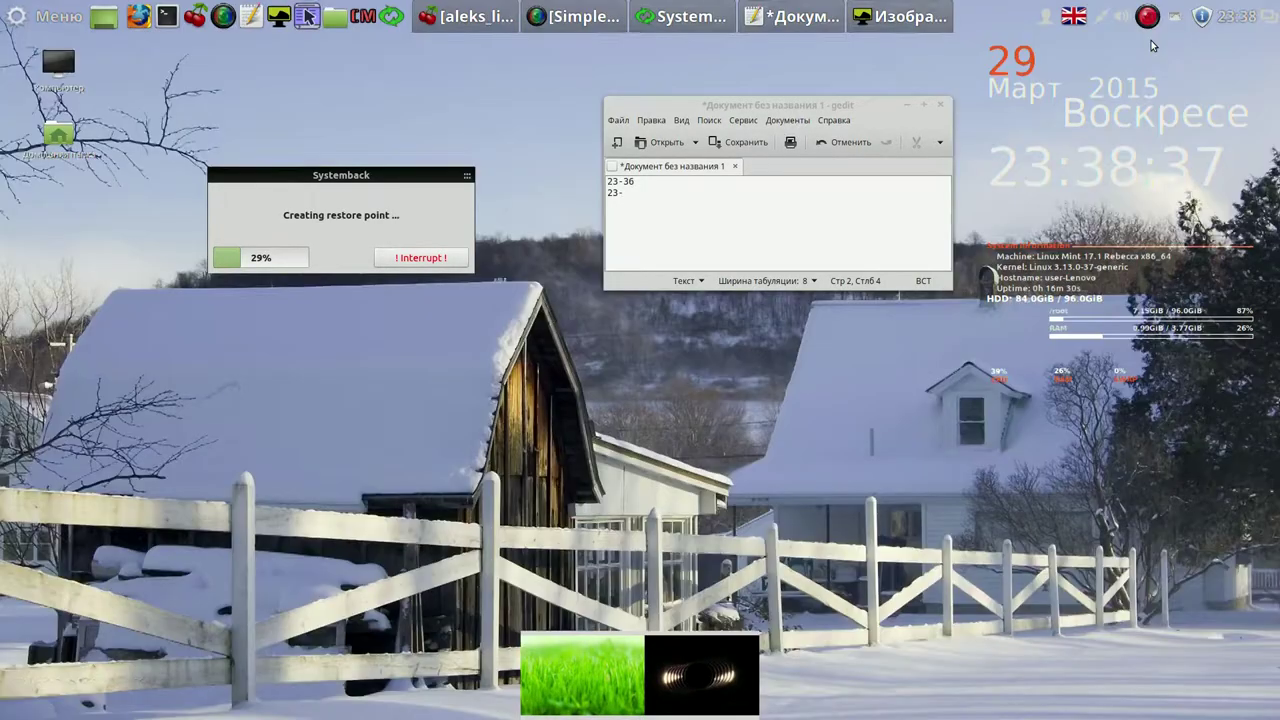
right_click(688, 674)
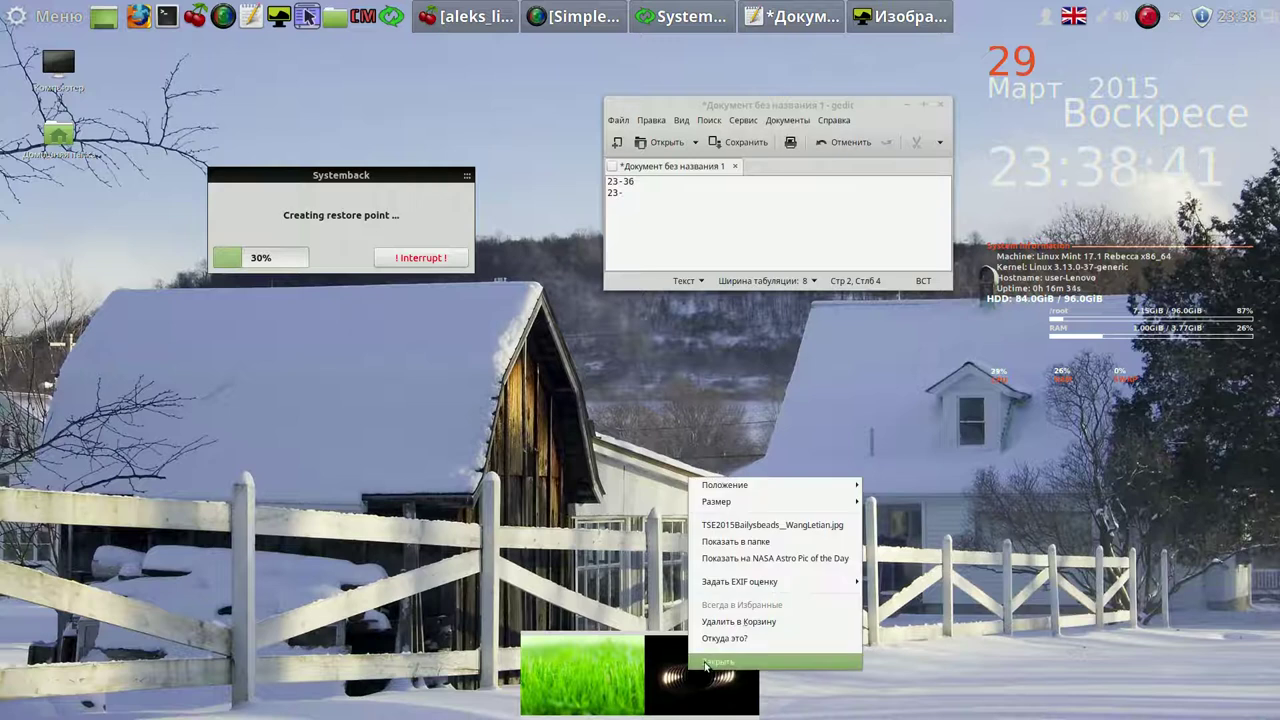
left_click(706, 664)
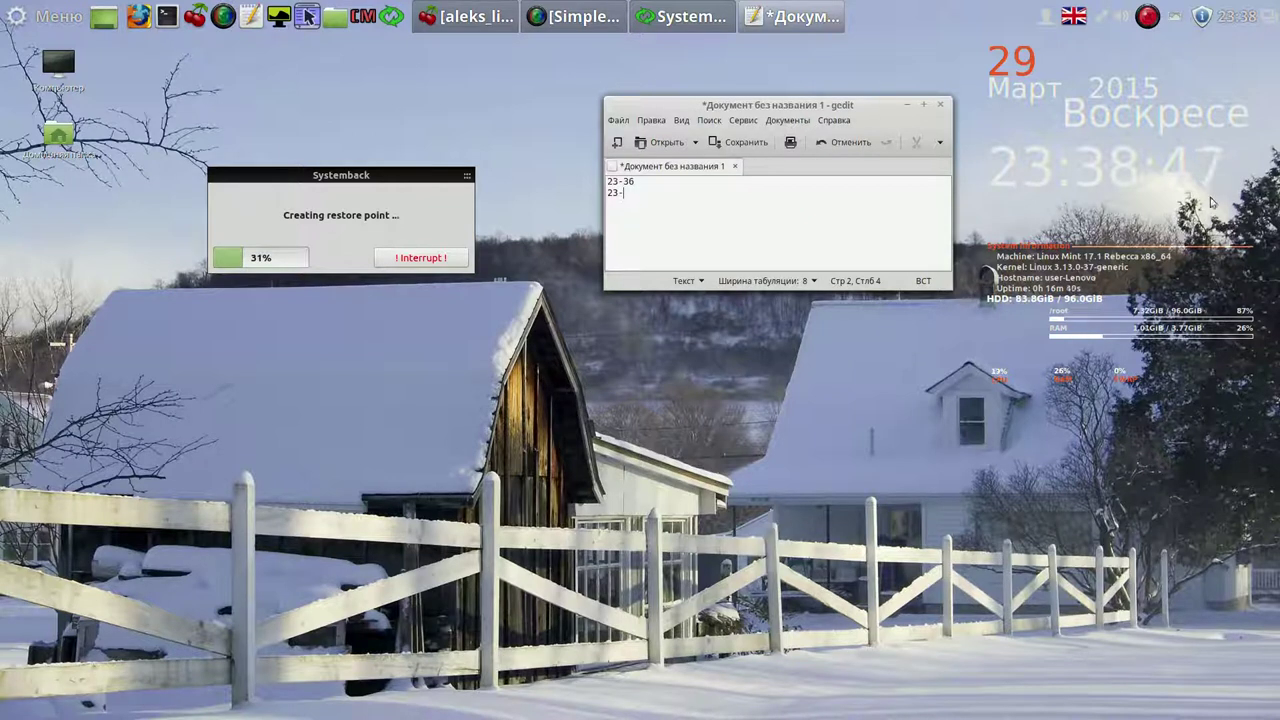
left_click(1148, 18)
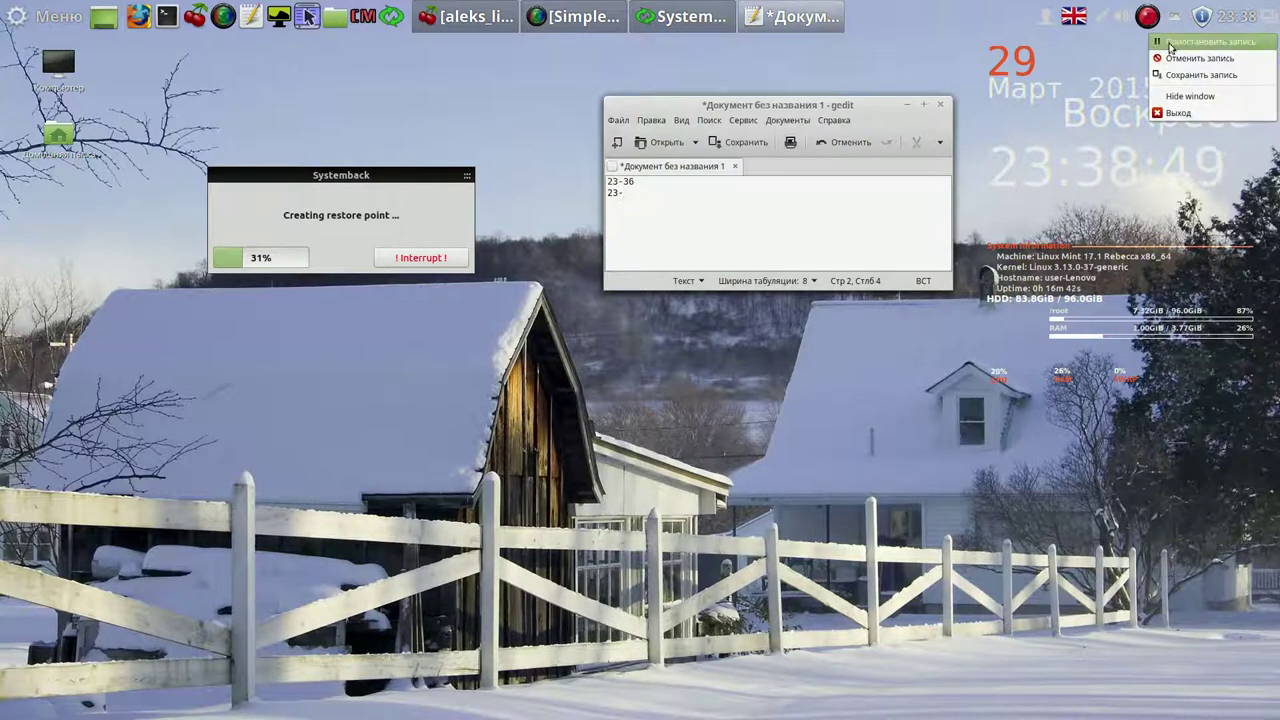
left_click(1176, 44)
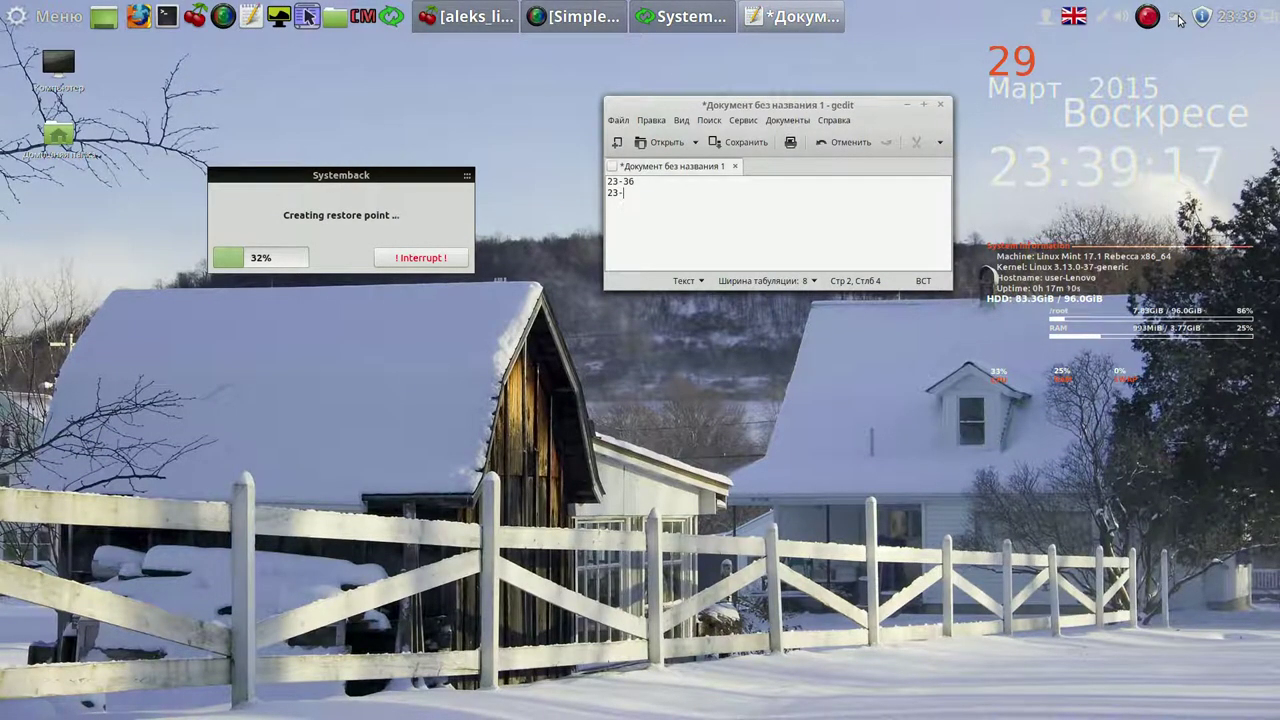
Move the current winter landscape wallpaper to the trash with Variety
left_click(1179, 20)
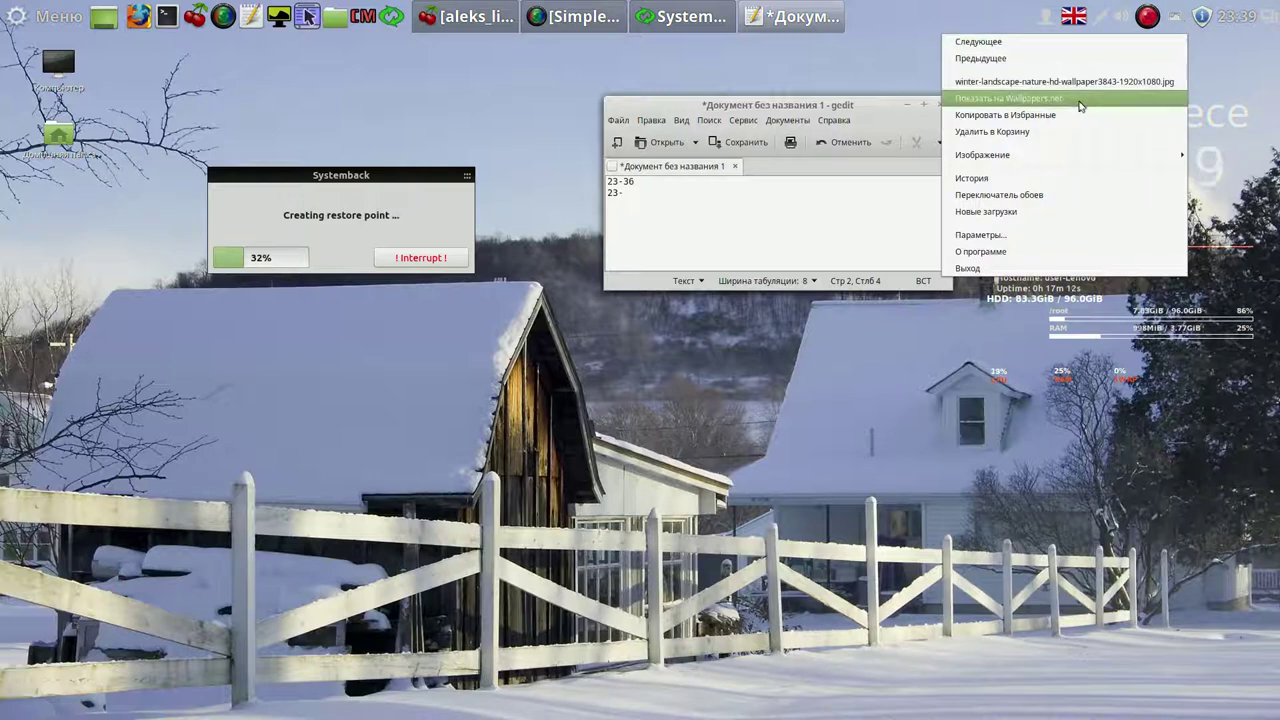
left_click(1050, 131)
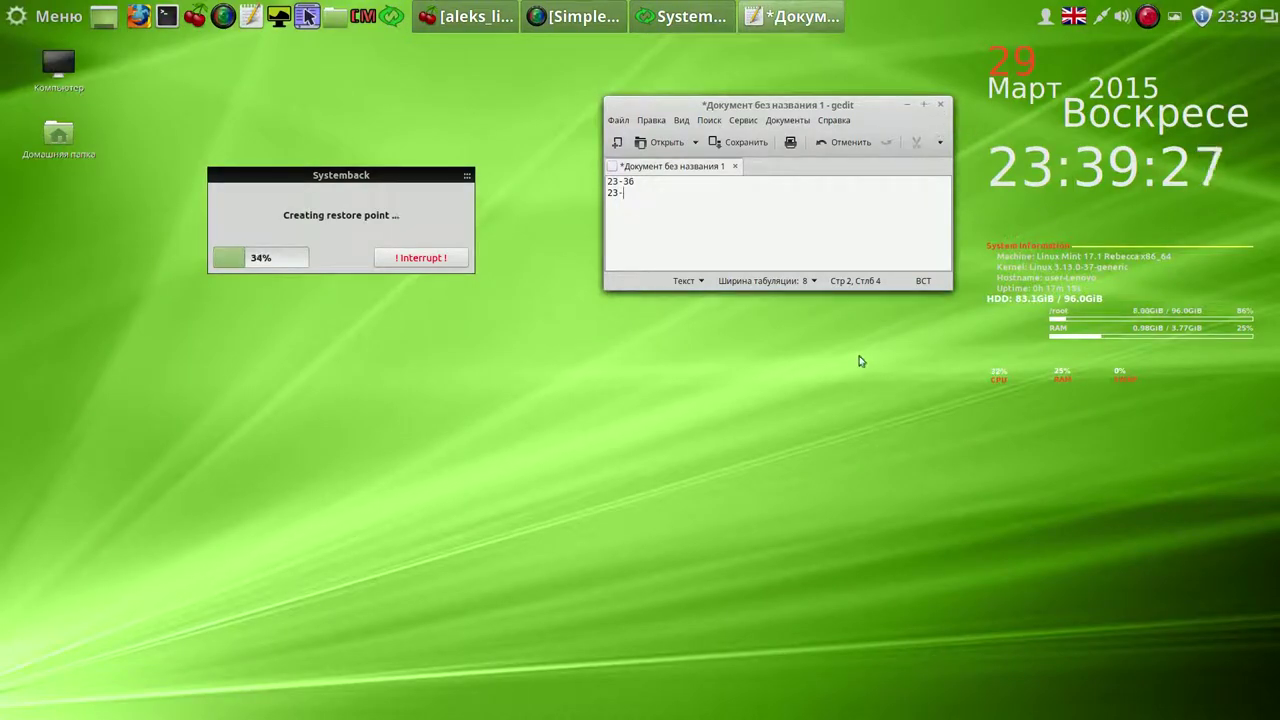
left_click(1148, 17)
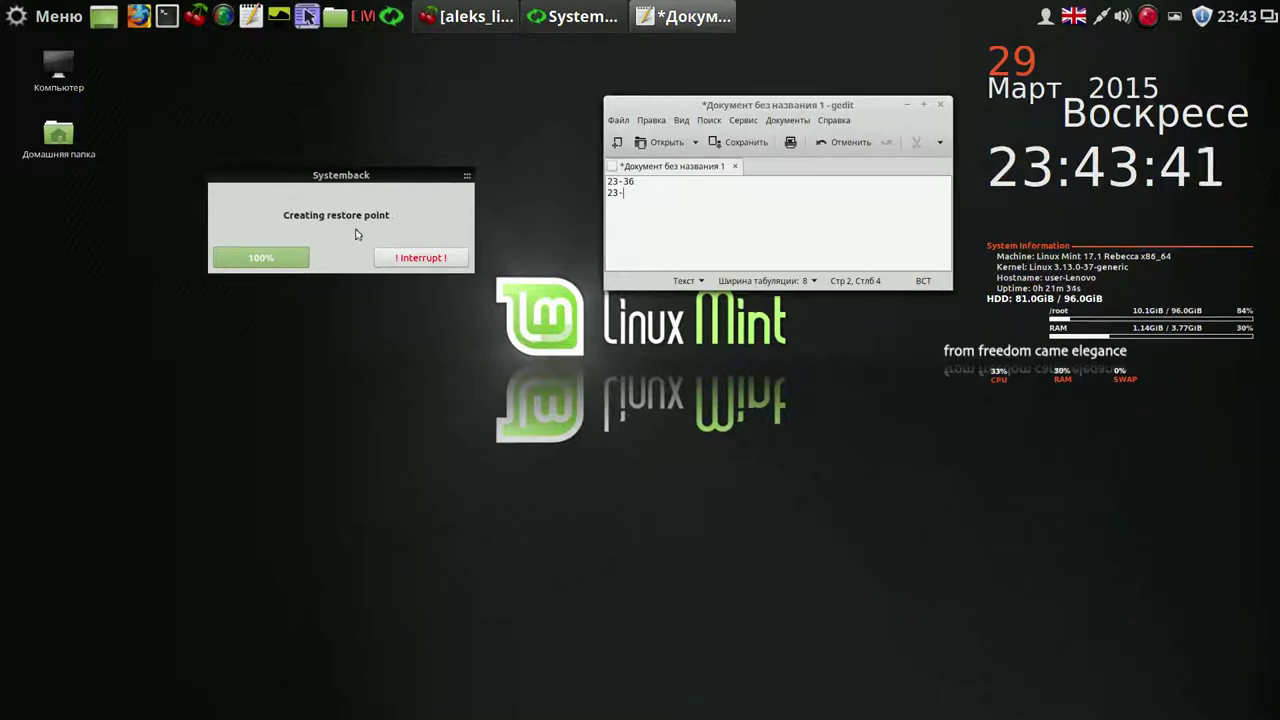
Move the Systemback window up near the top panel and close the untitled gedit document without saving
left_click(399, 176)
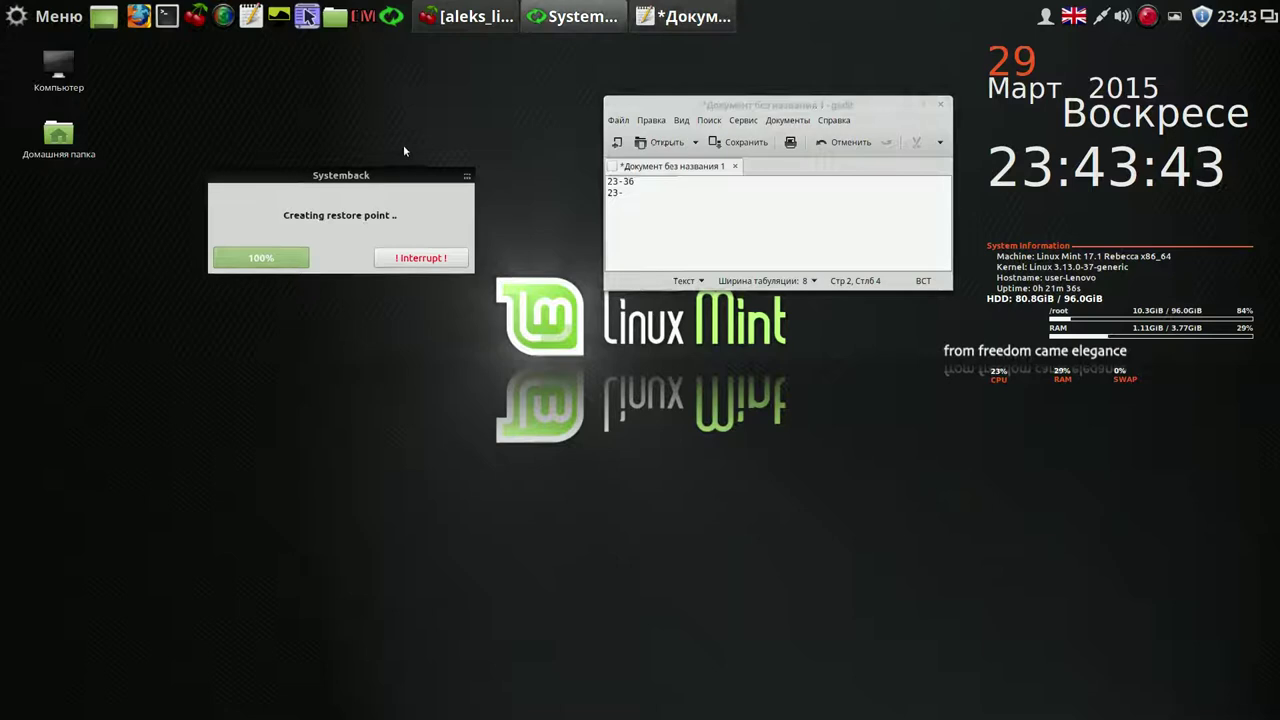
left_click_drag(477, 156, 395, 79)
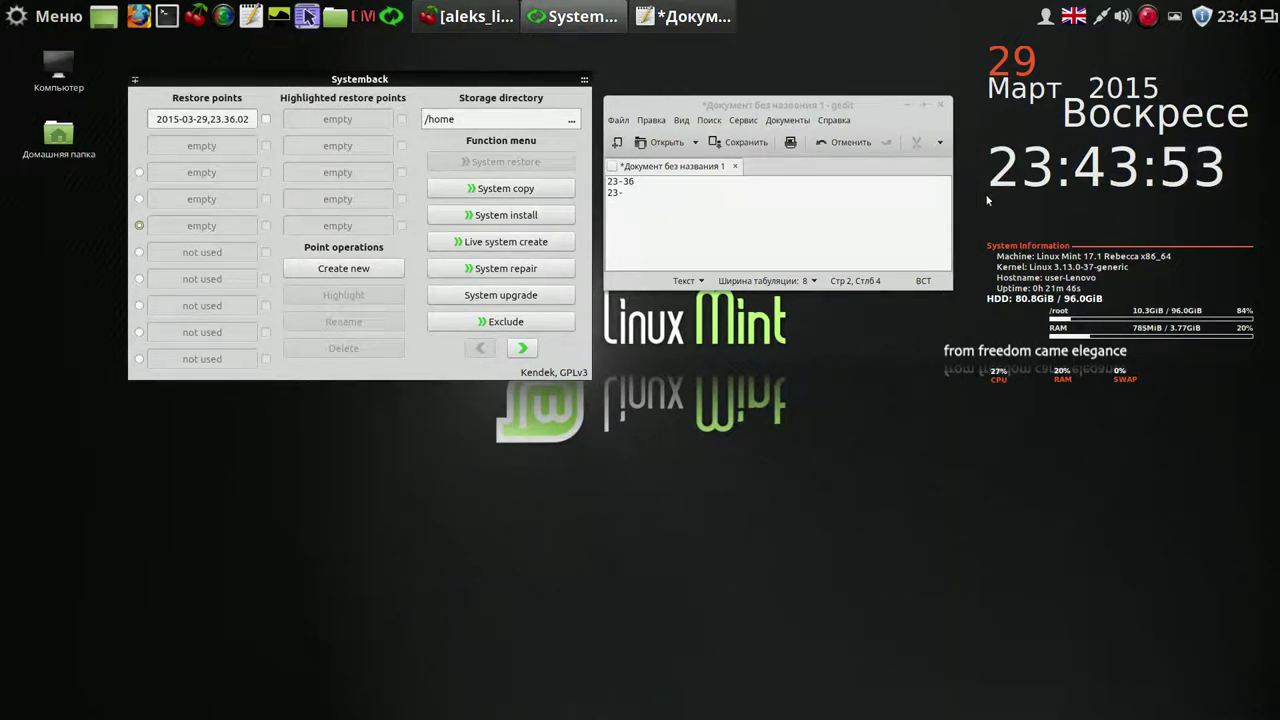
left_click(941, 107)
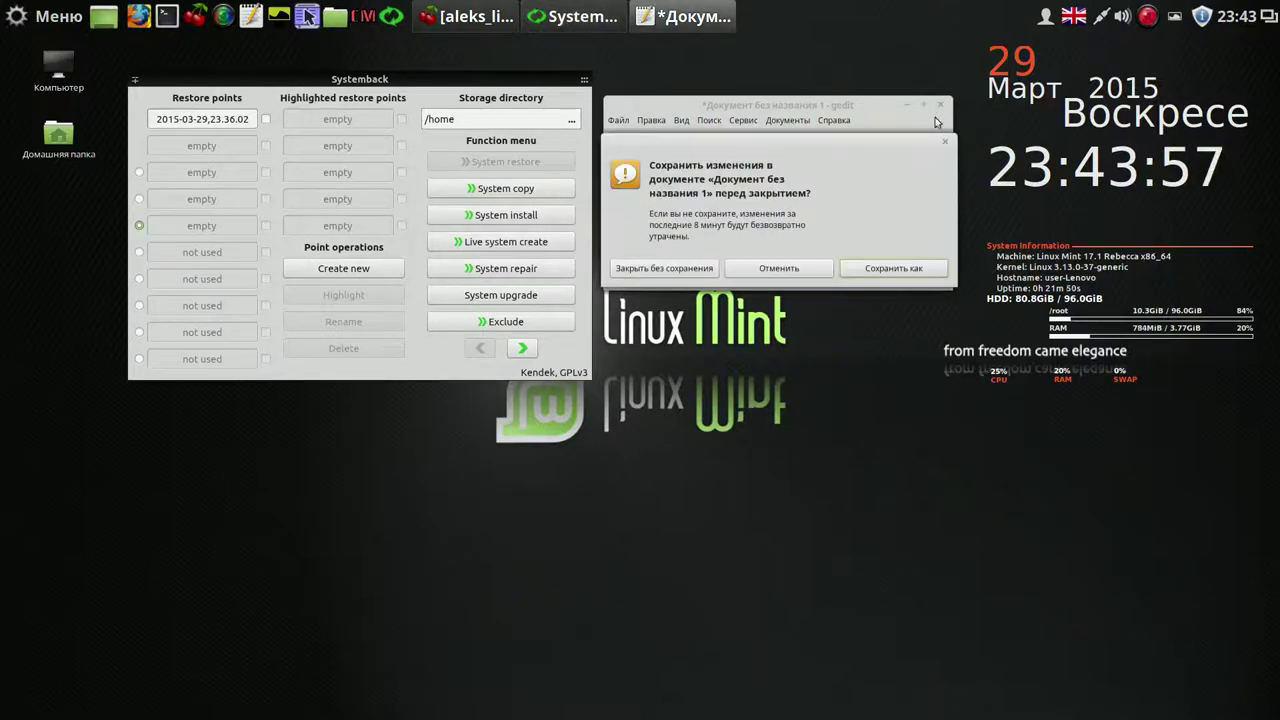
left_click(711, 269)
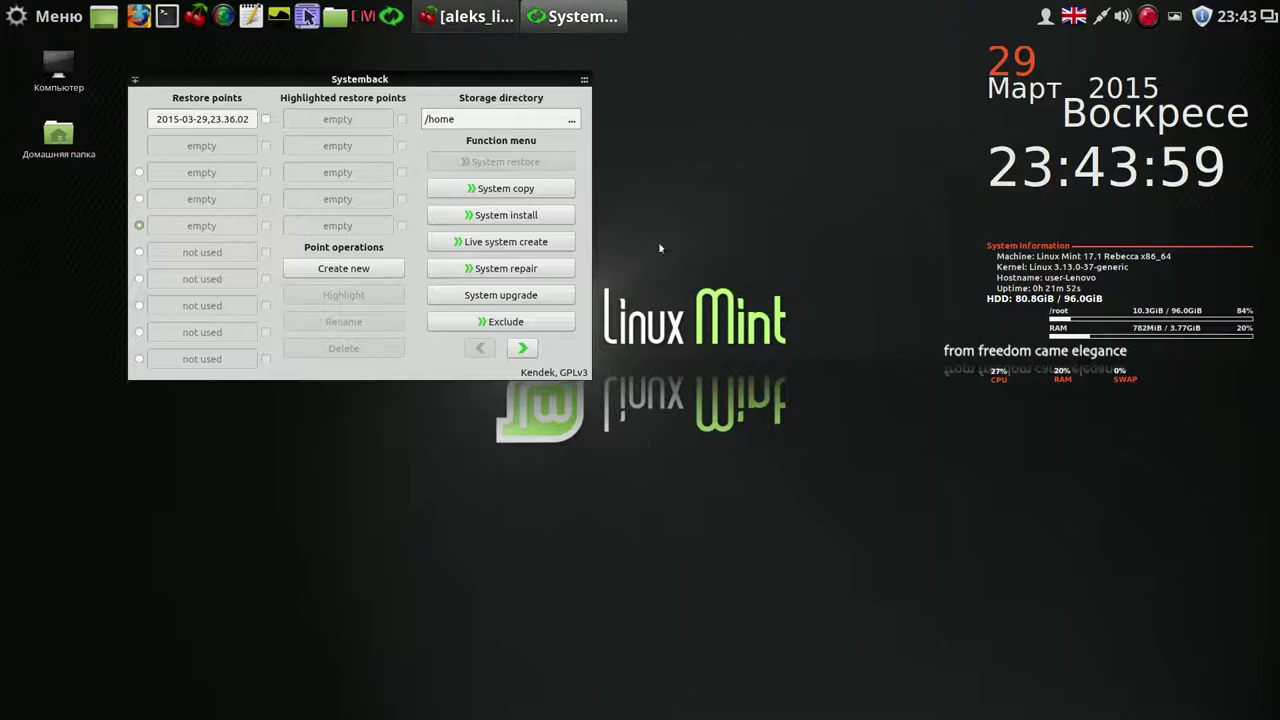
left_click_drag(506, 88, 497, 41)
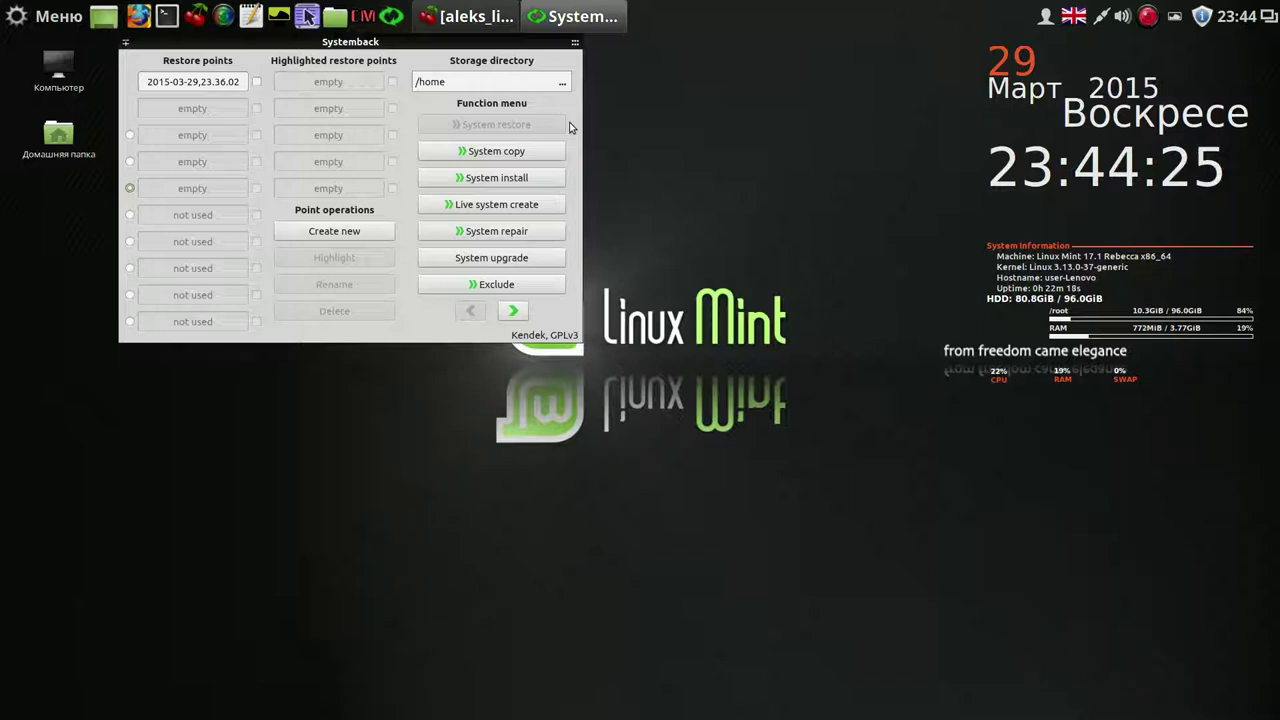
Select the 2015-03-29,23.36.02 restore point to view the functions available for it, and deselect it
left_click(257, 82)
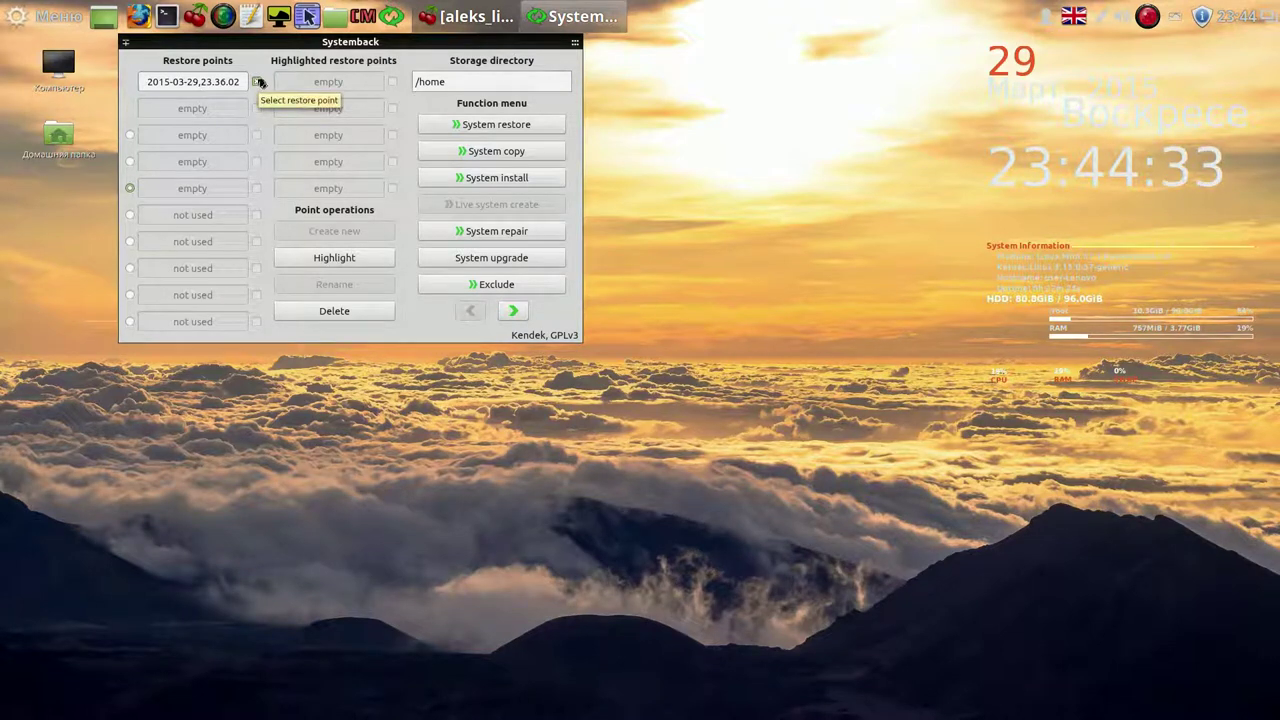
left_click(258, 84)
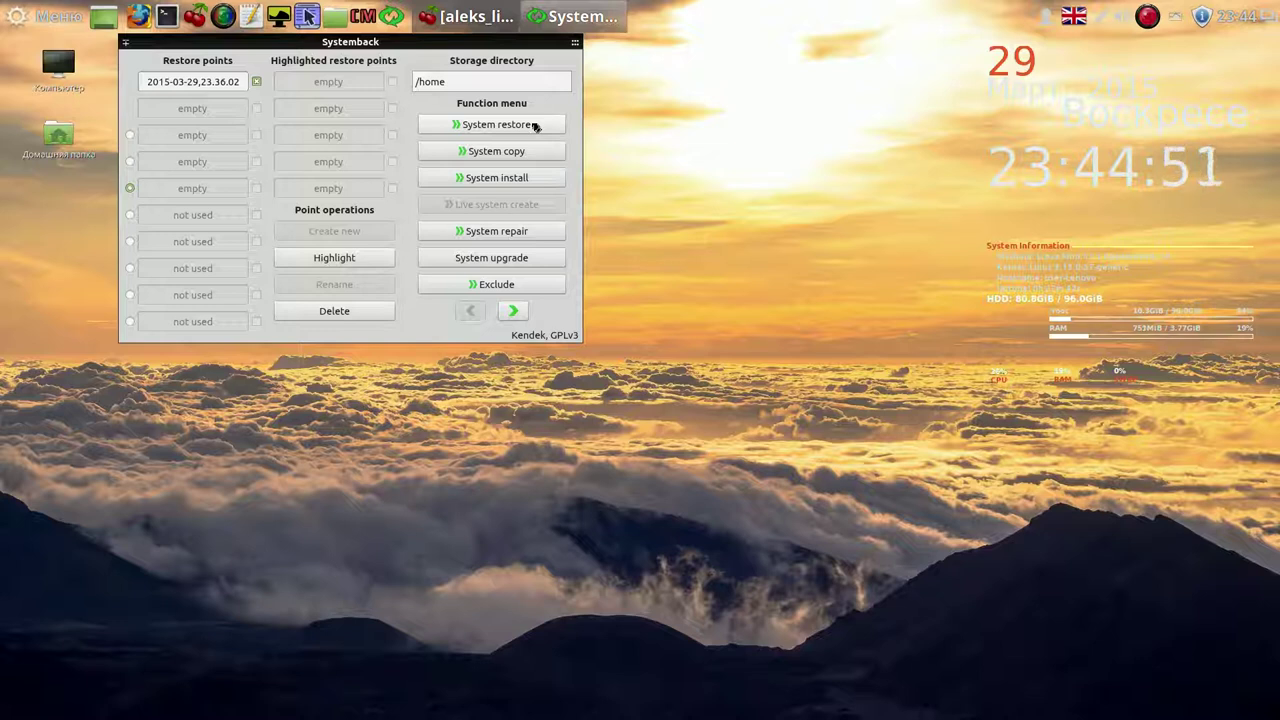
left_click(257, 82)
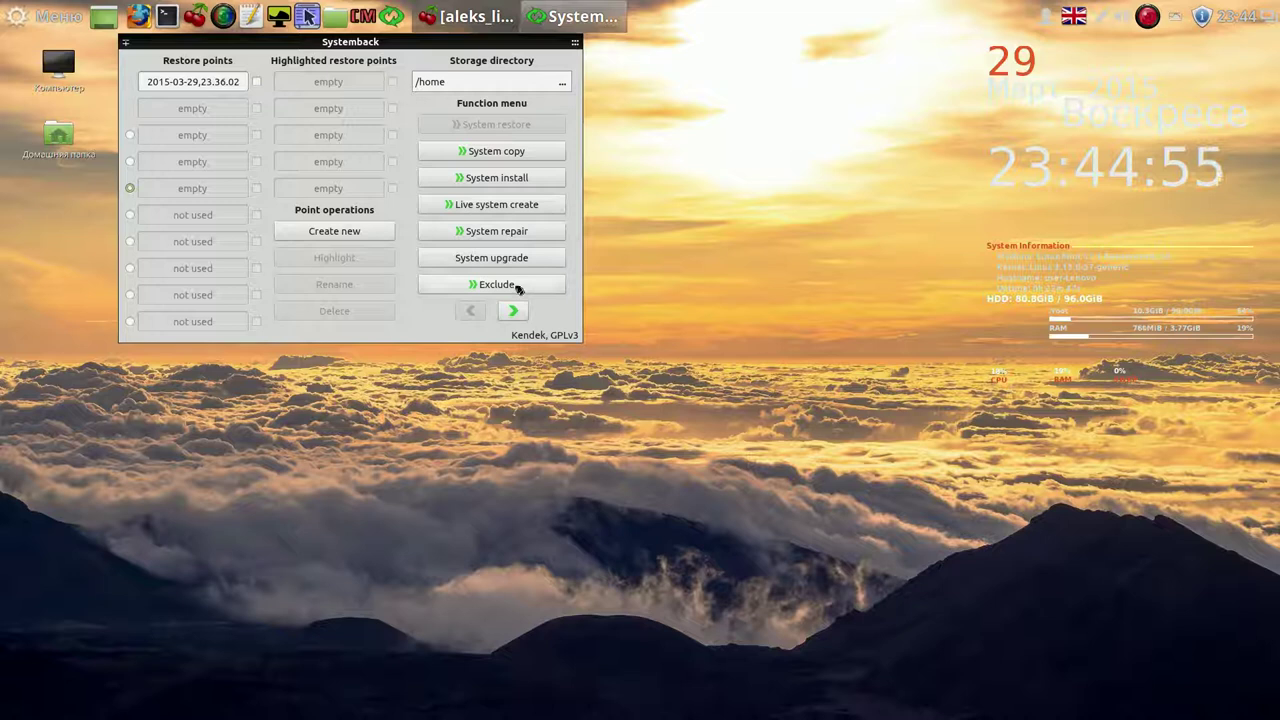
Enable automatic creation of Live ISO images in Systemback's settings and return to the first page of functions
left_click(514, 311)
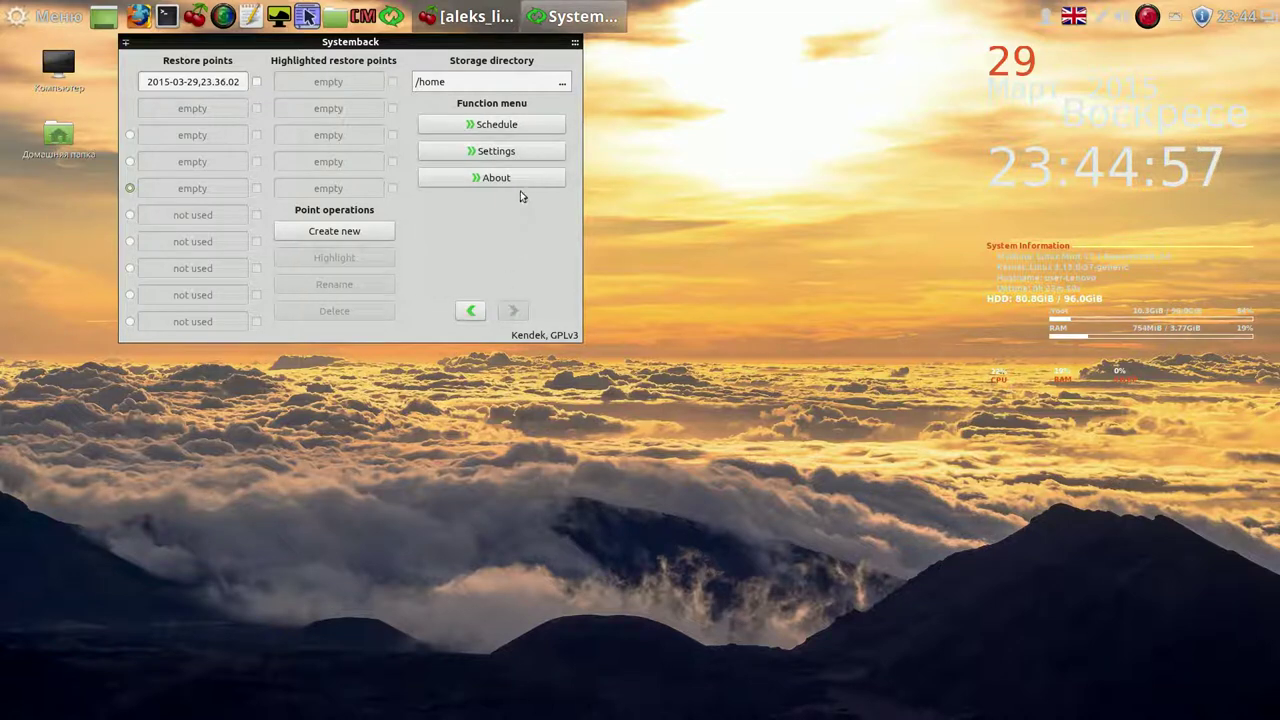
left_click(520, 153)
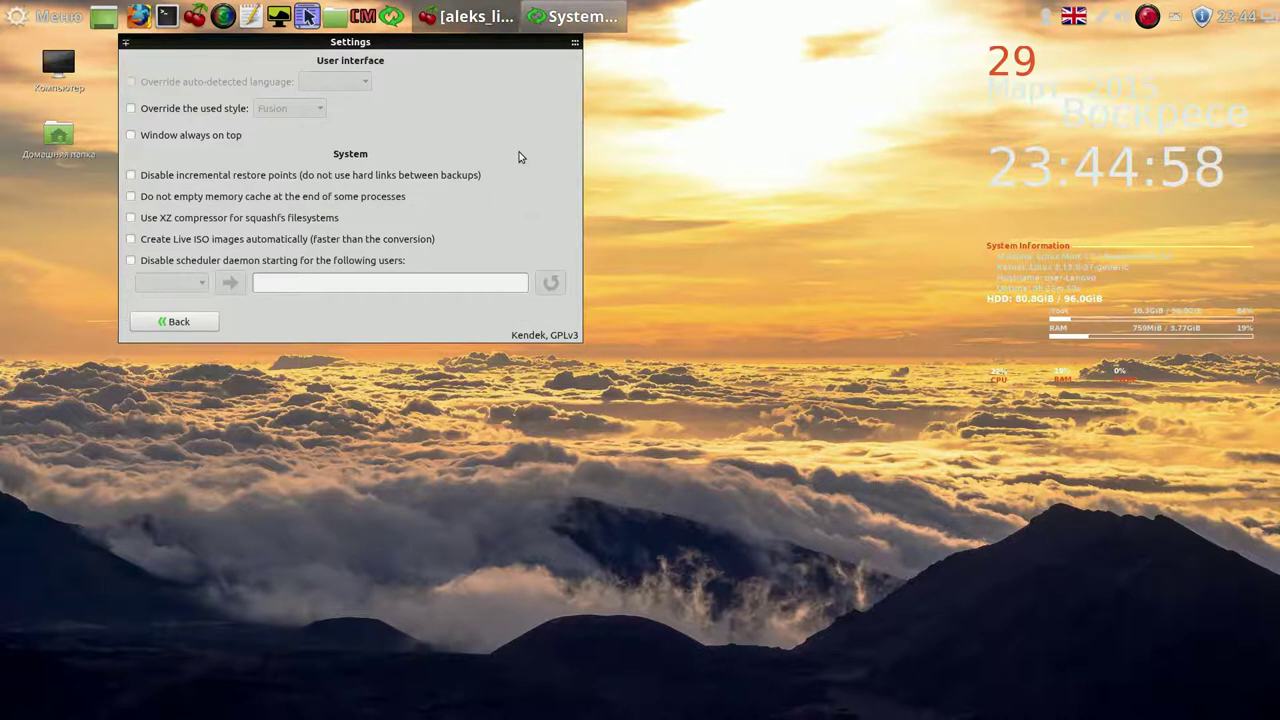
left_click(131, 239)
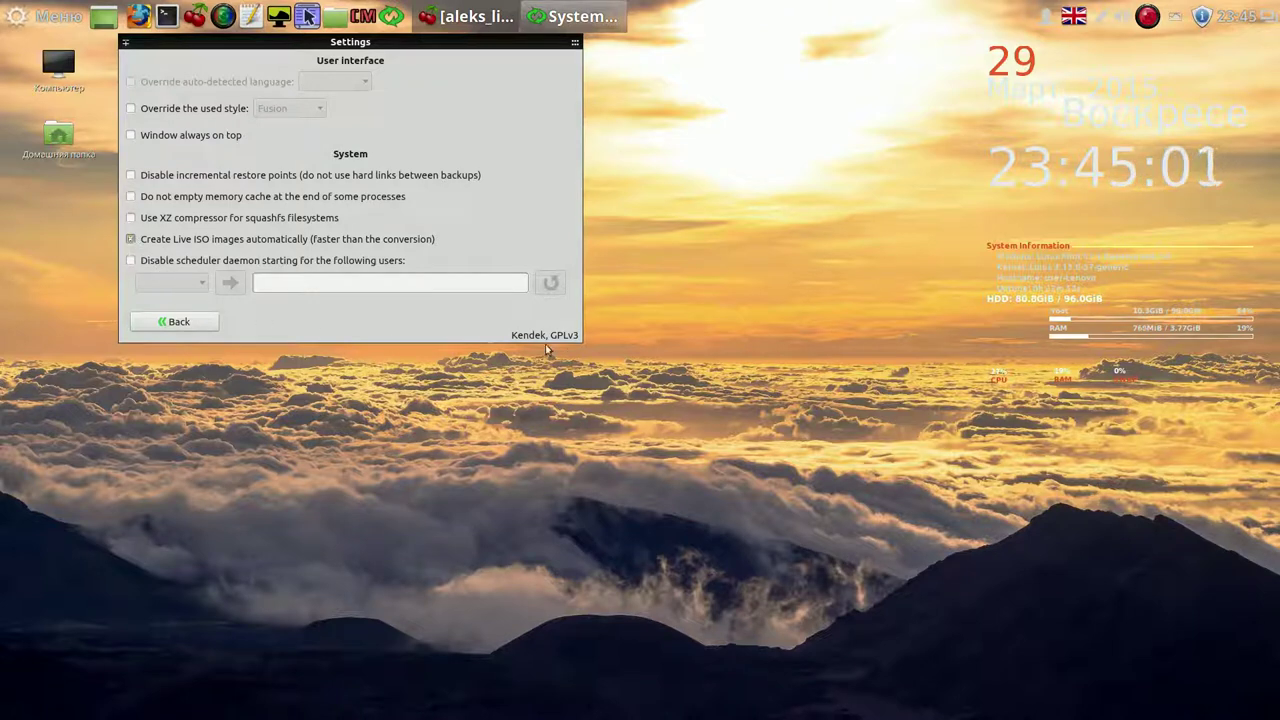
left_click(198, 323)
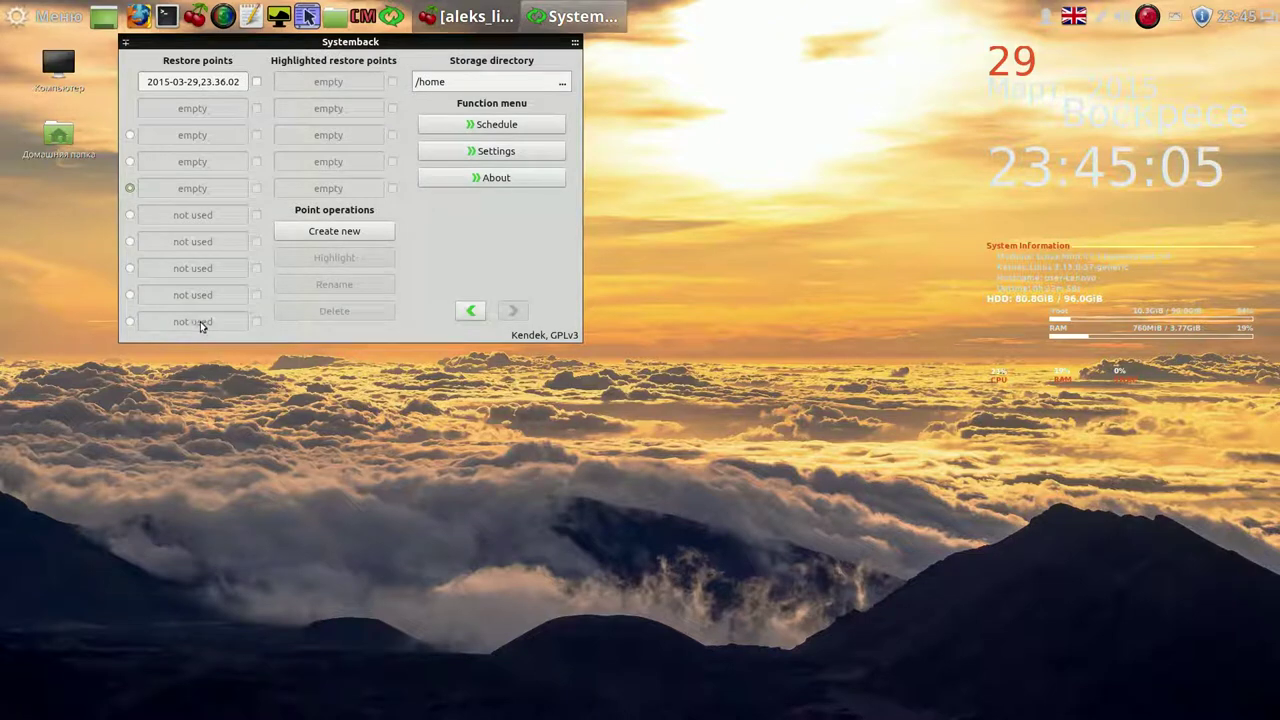
left_click(473, 312)
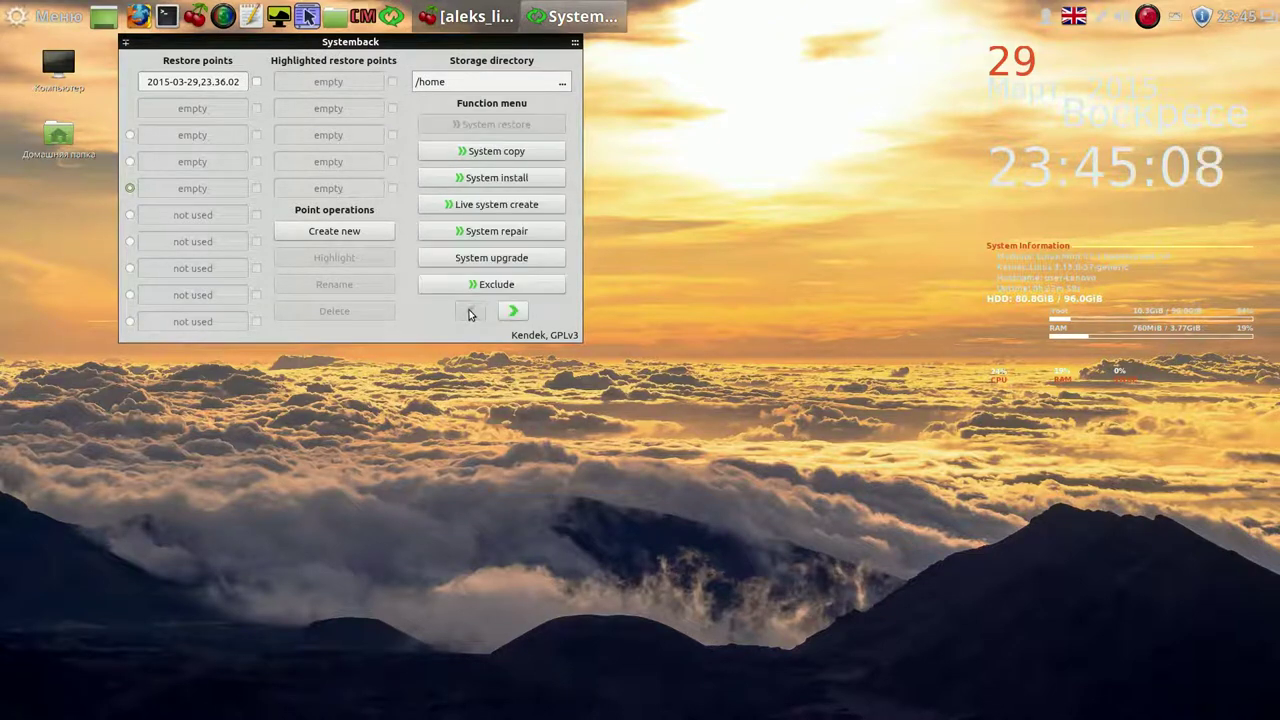
View the Live system creation options and return to the main Systemback window
left_click(518, 207)
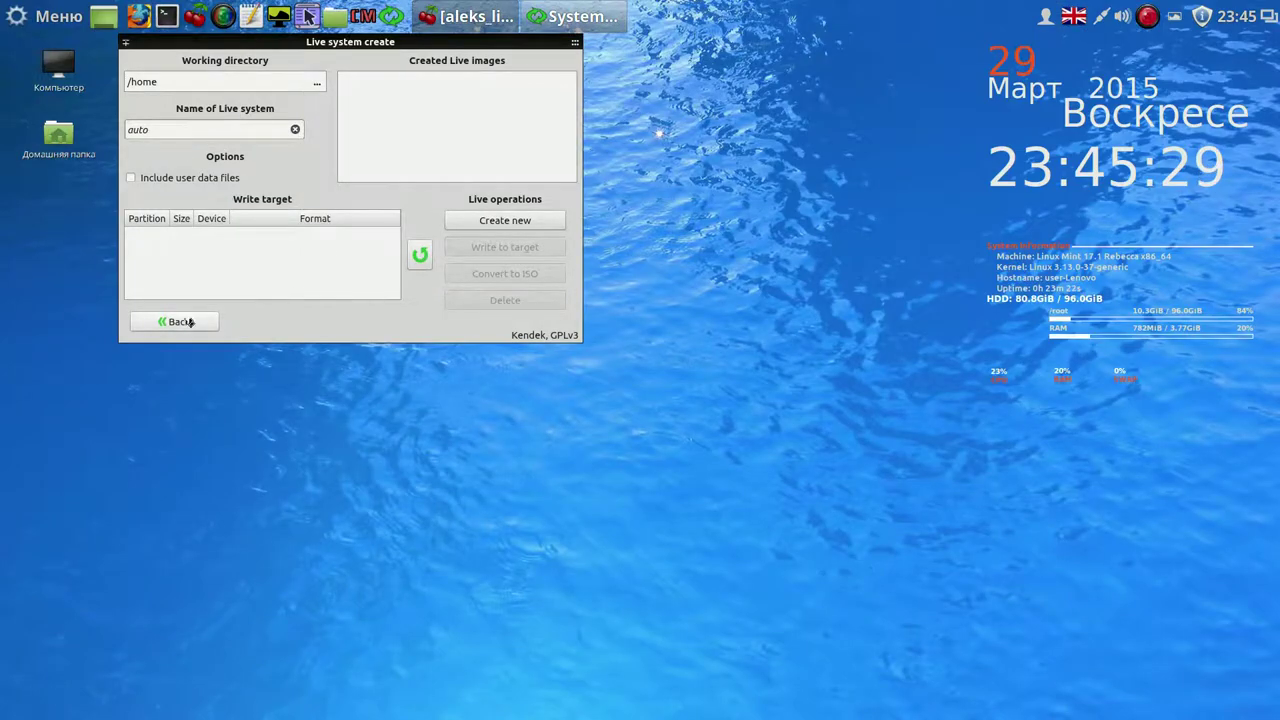
left_click(190, 327)
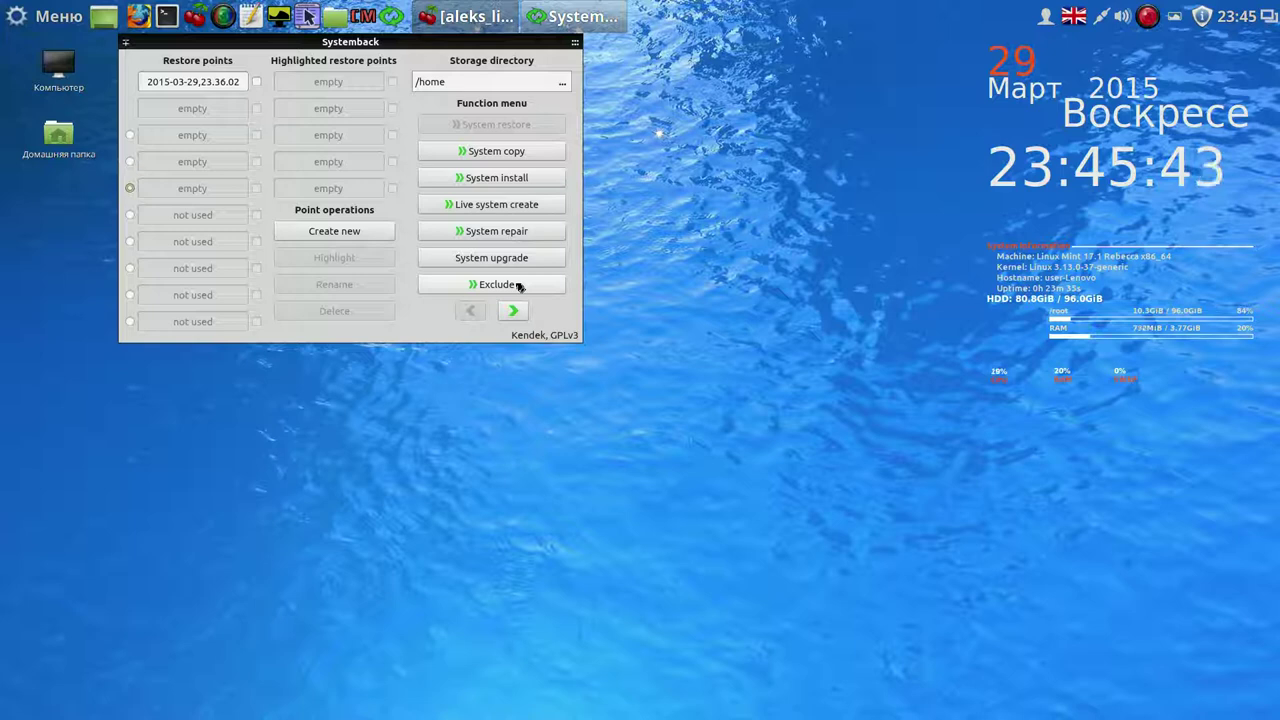
Exclude the user data folders Видео, Документы, Загрузки, Изображения and Музыка from the Live system, and return to the main window
left_click(519, 286)
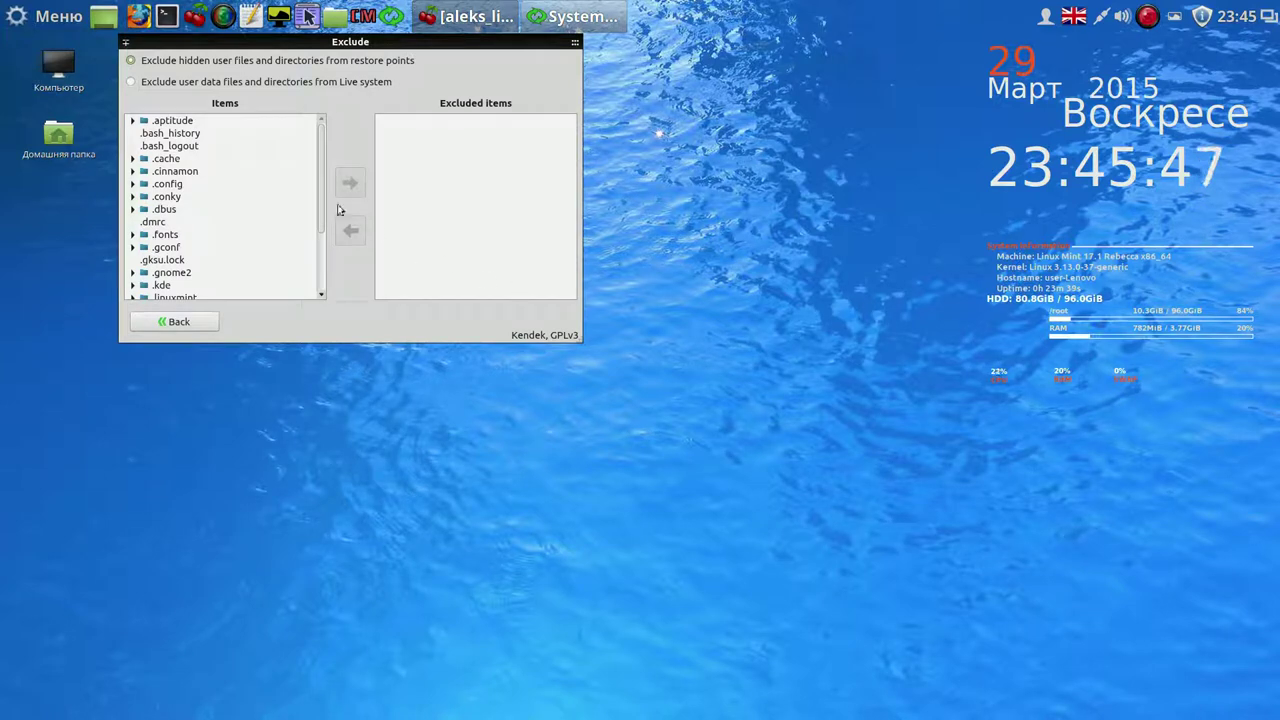
left_click(134, 82)
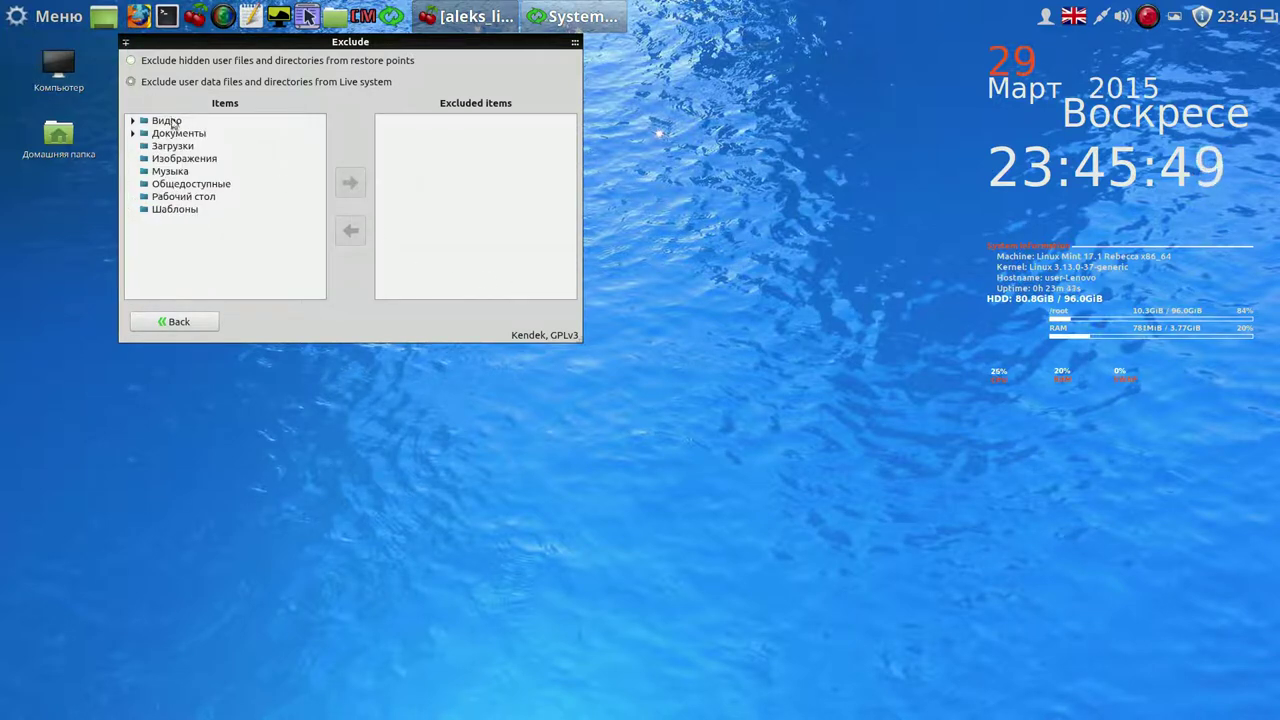
left_click(171, 124)
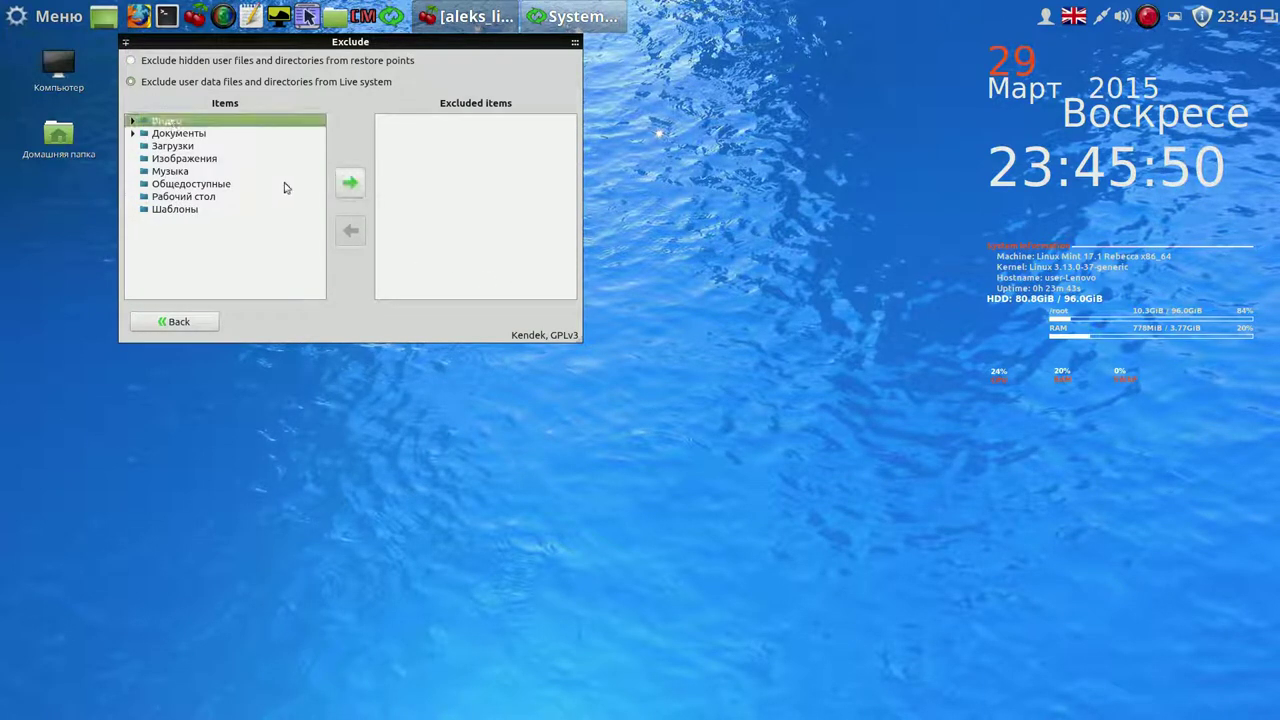
left_click(349, 186)
left_click(195, 122)
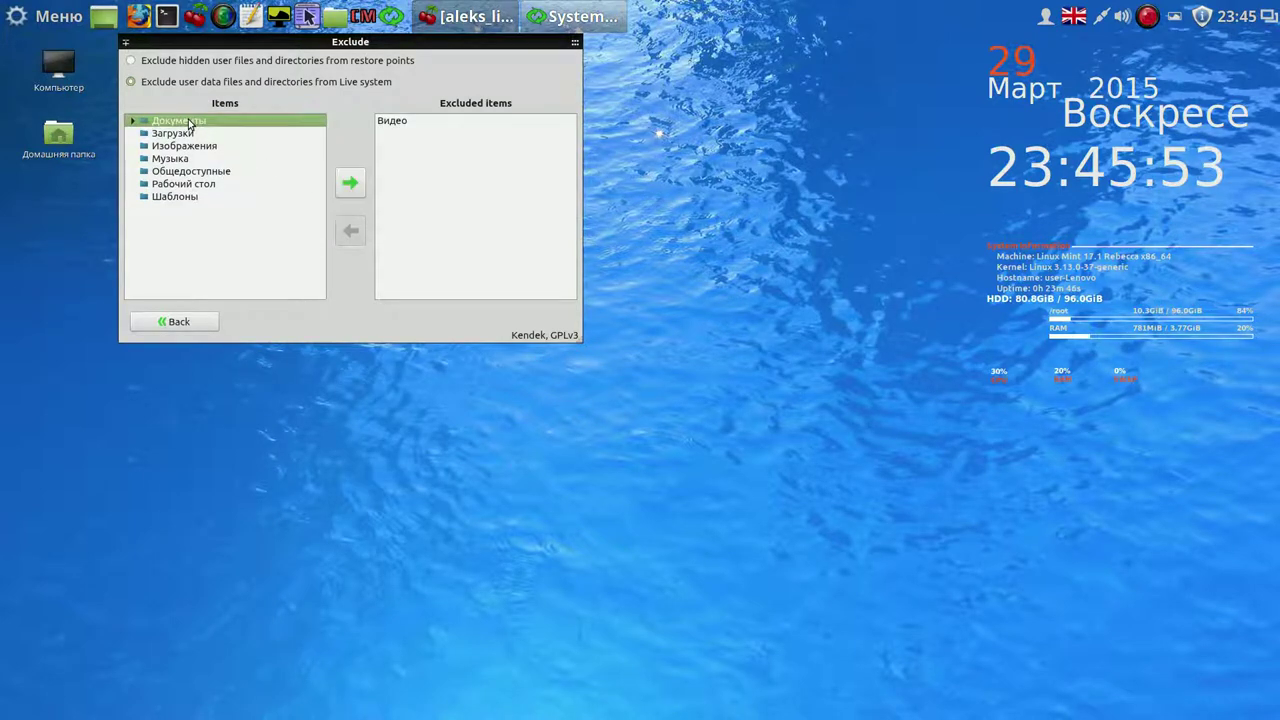
left_click(345, 188)
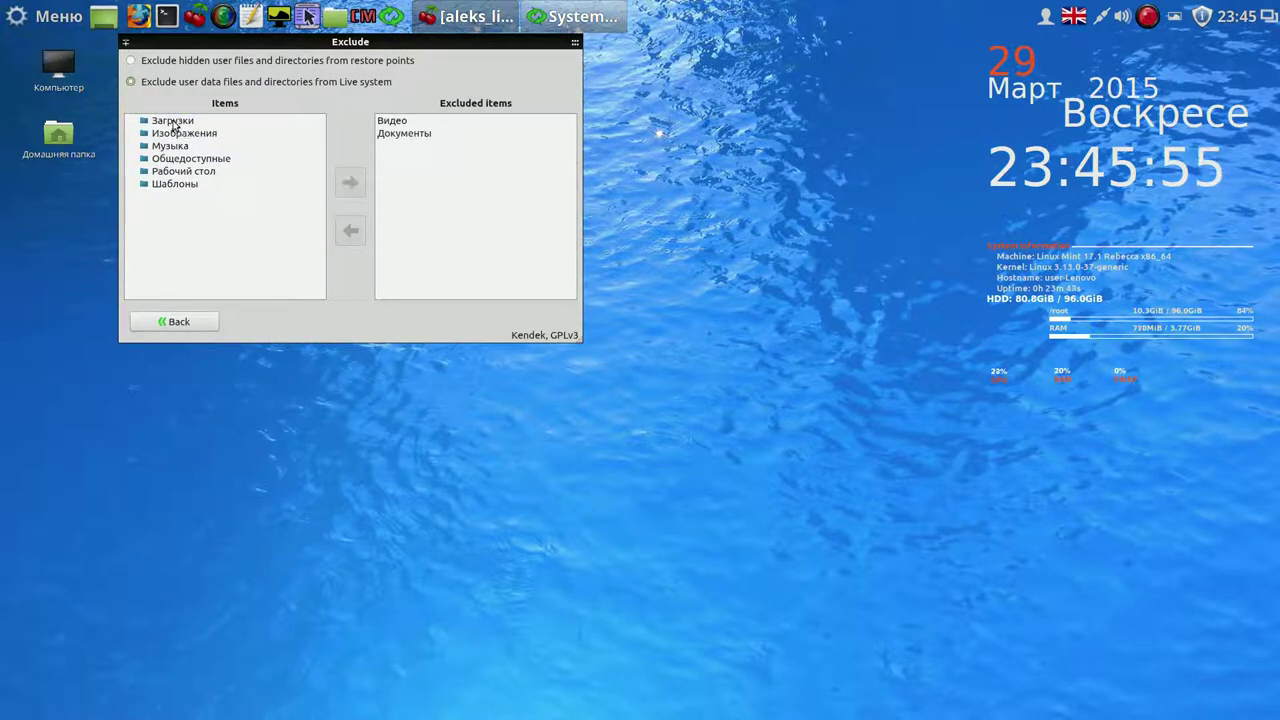
left_click(173, 124)
left_click(350, 183)
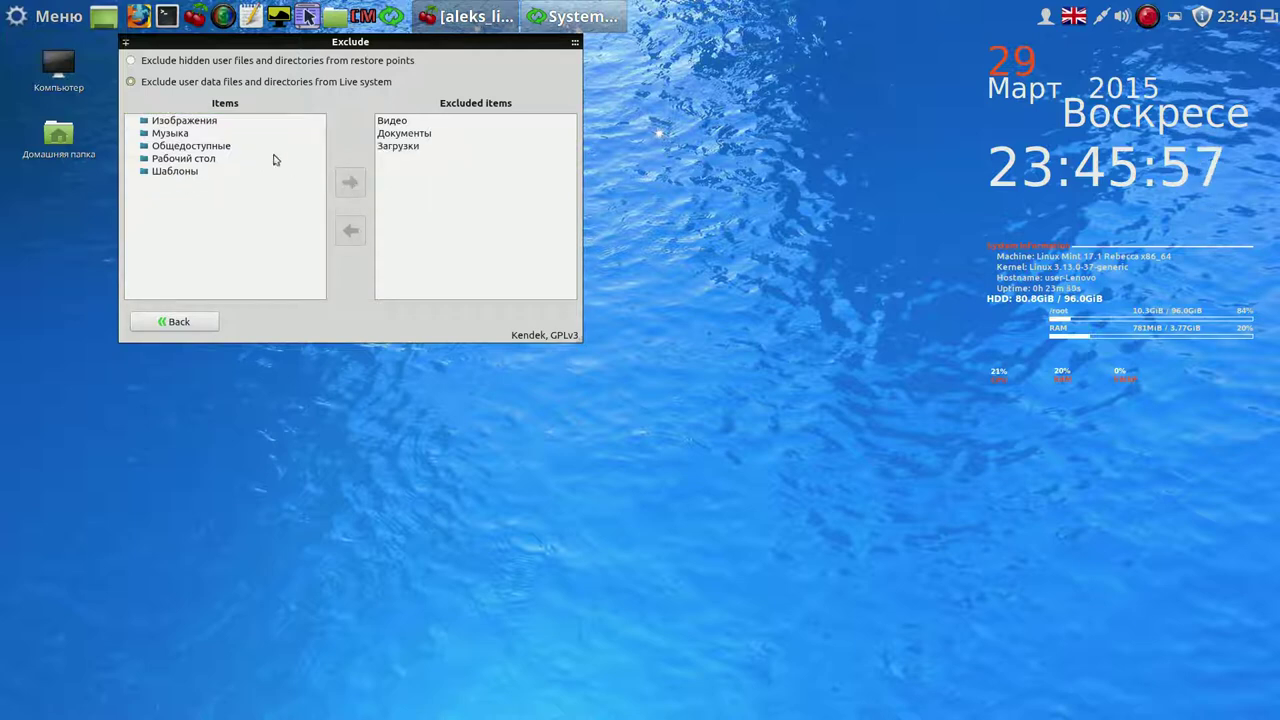
left_click(200, 124)
left_click(350, 183)
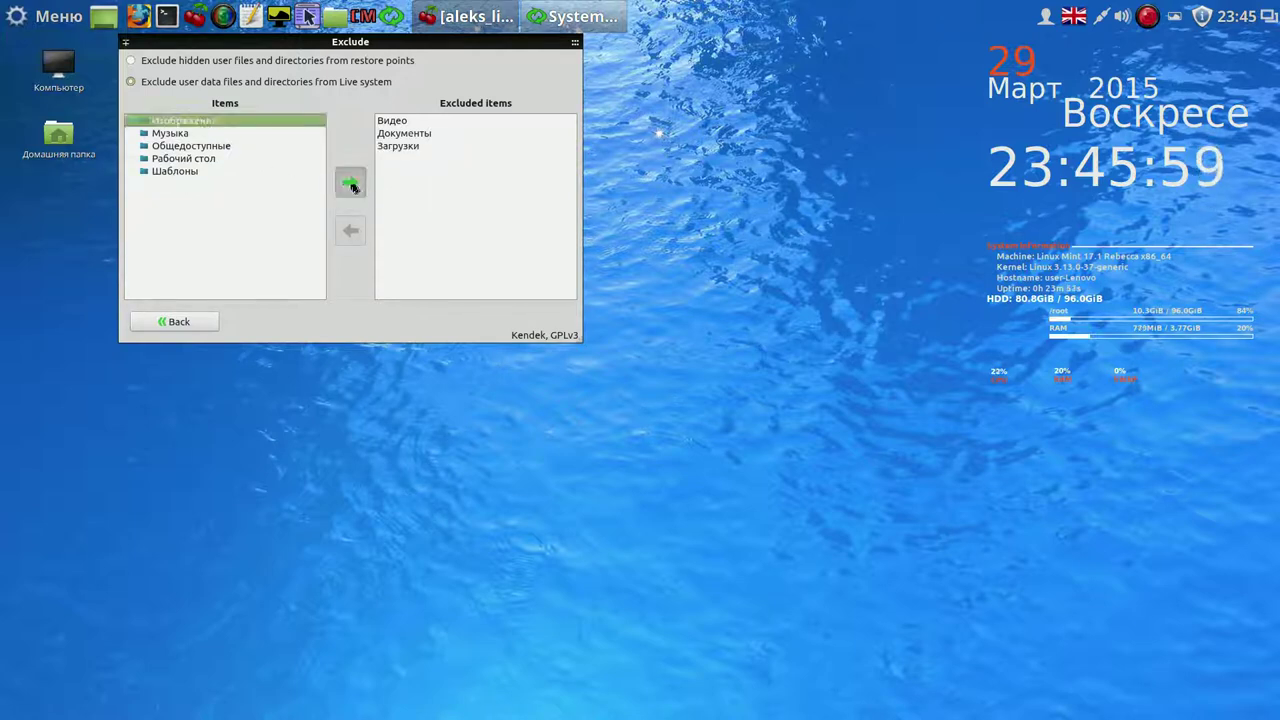
left_click(185, 124)
left_click(348, 185)
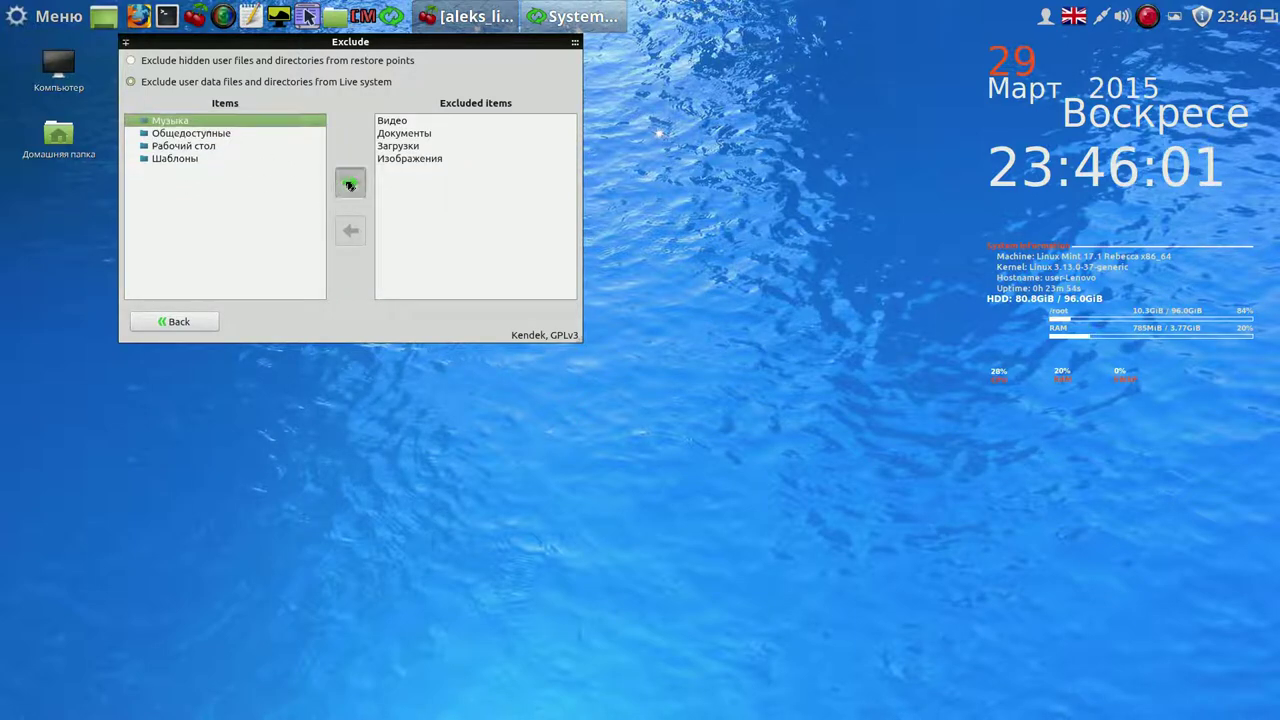
left_click(198, 323)
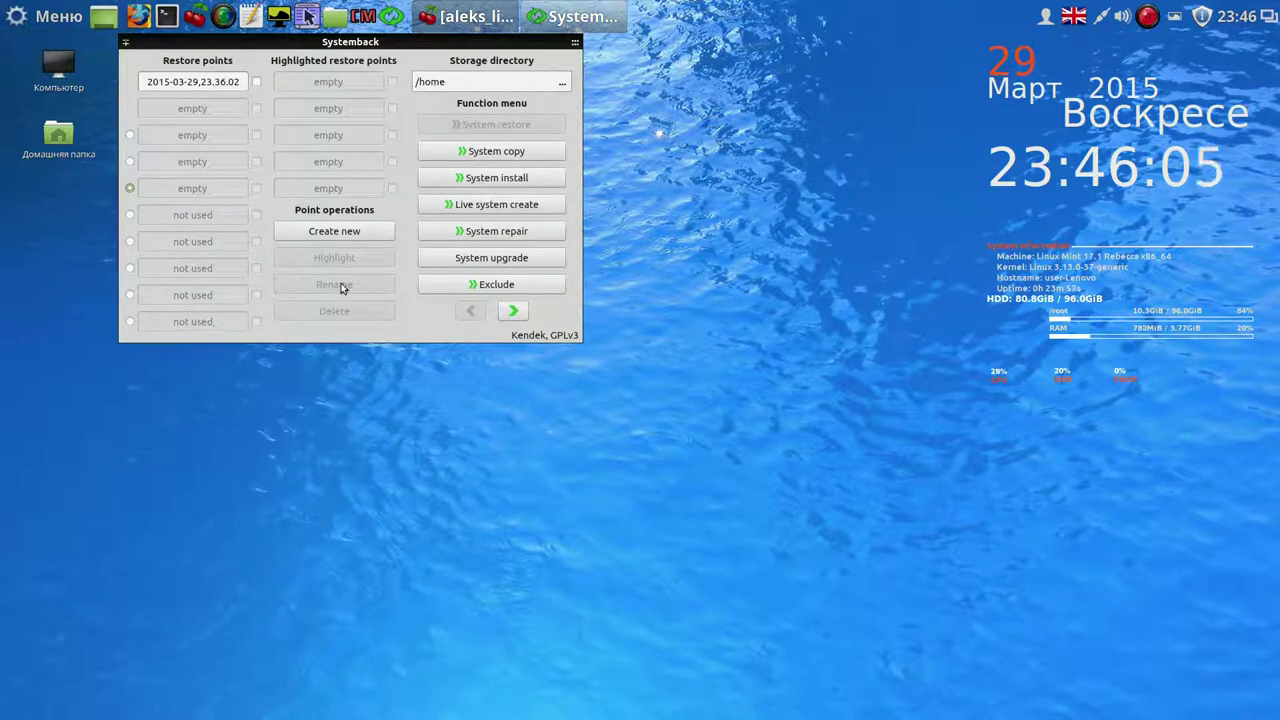
Open the Live system creation page and place a new empty gedit document beside the Systemback window
left_click(518, 205)
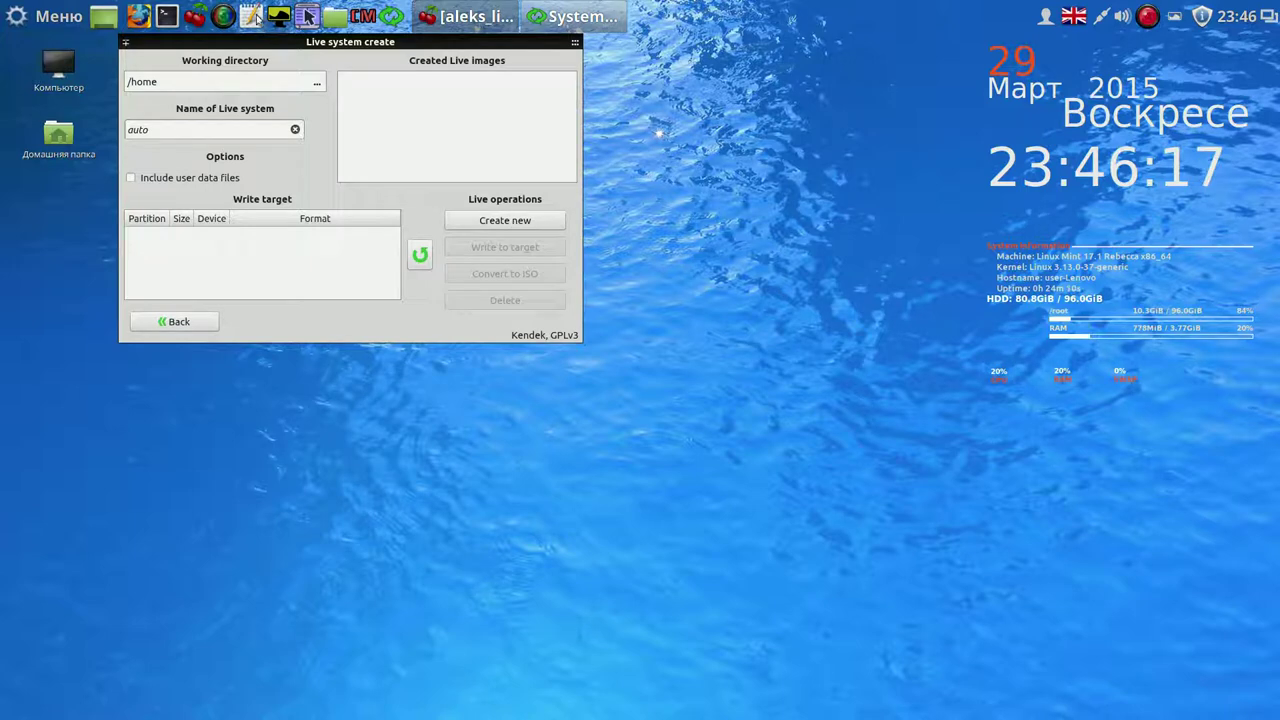
left_click(251, 17)
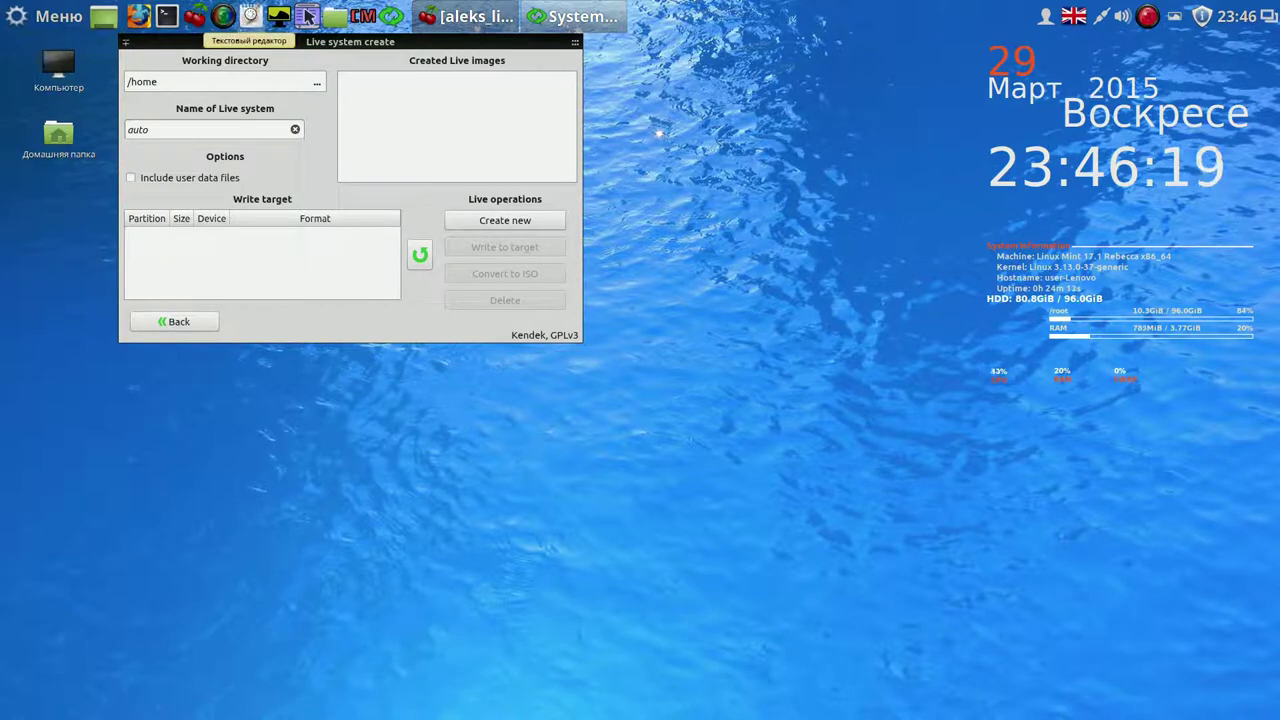
left_click_drag(297, 352, 783, 70)
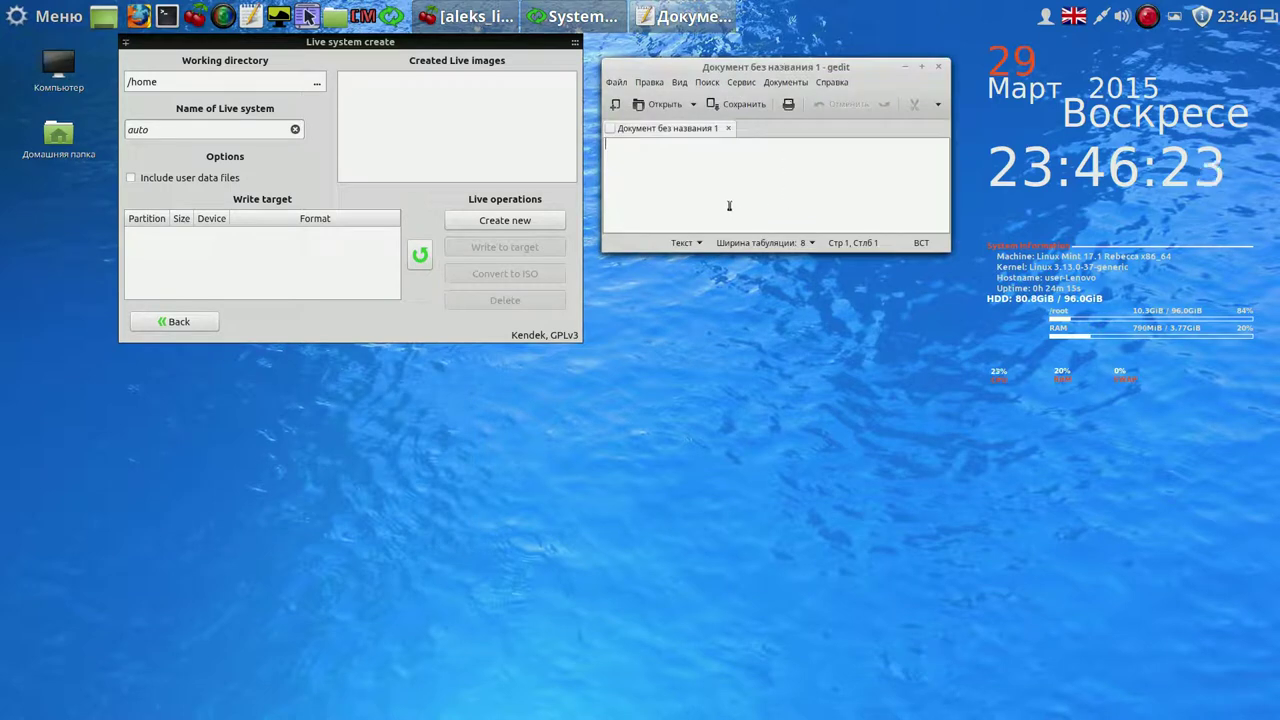
Write the start time 23-47 in the empty gedit document and start creating a new Live system in Systemback
type("23-")
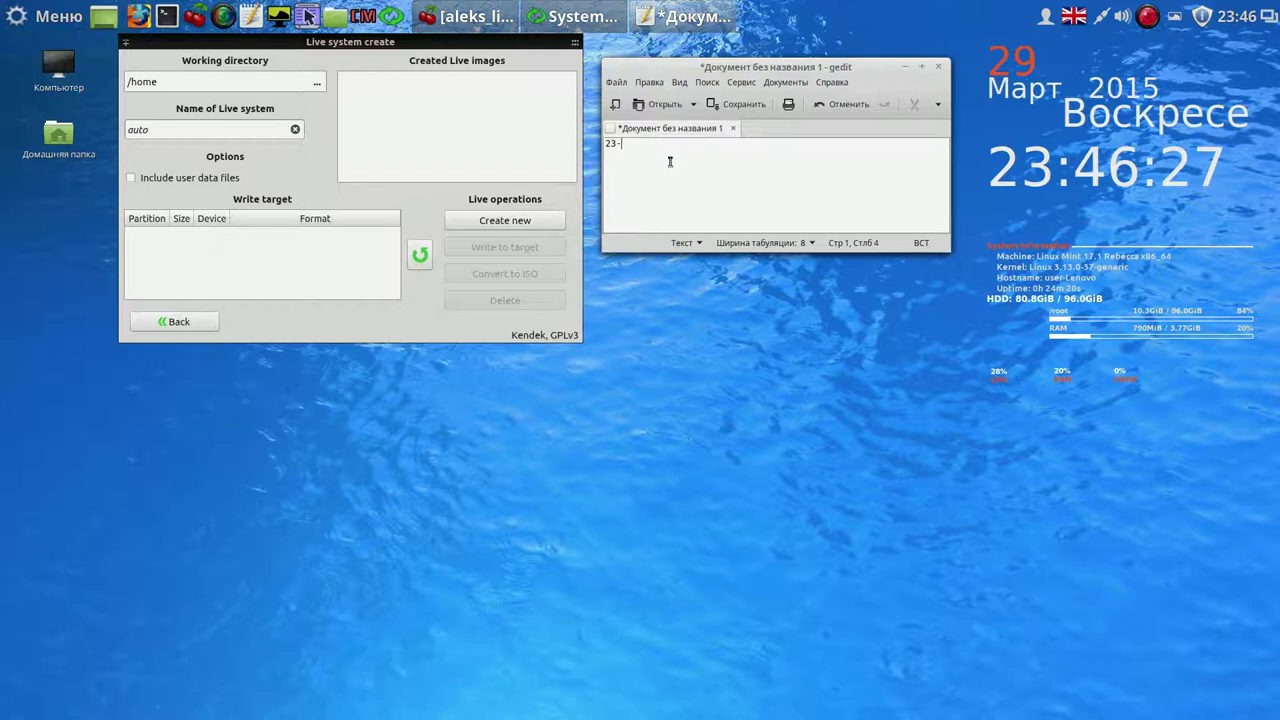
type("47")
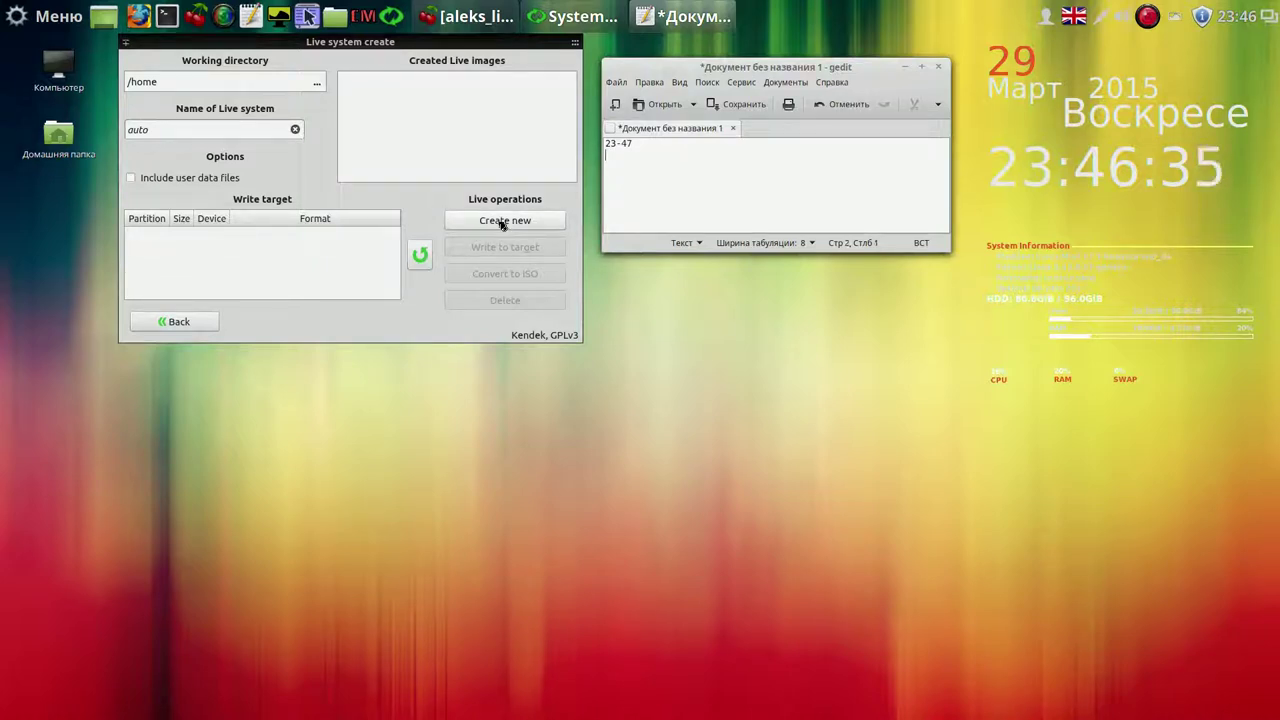
left_click(502, 221)
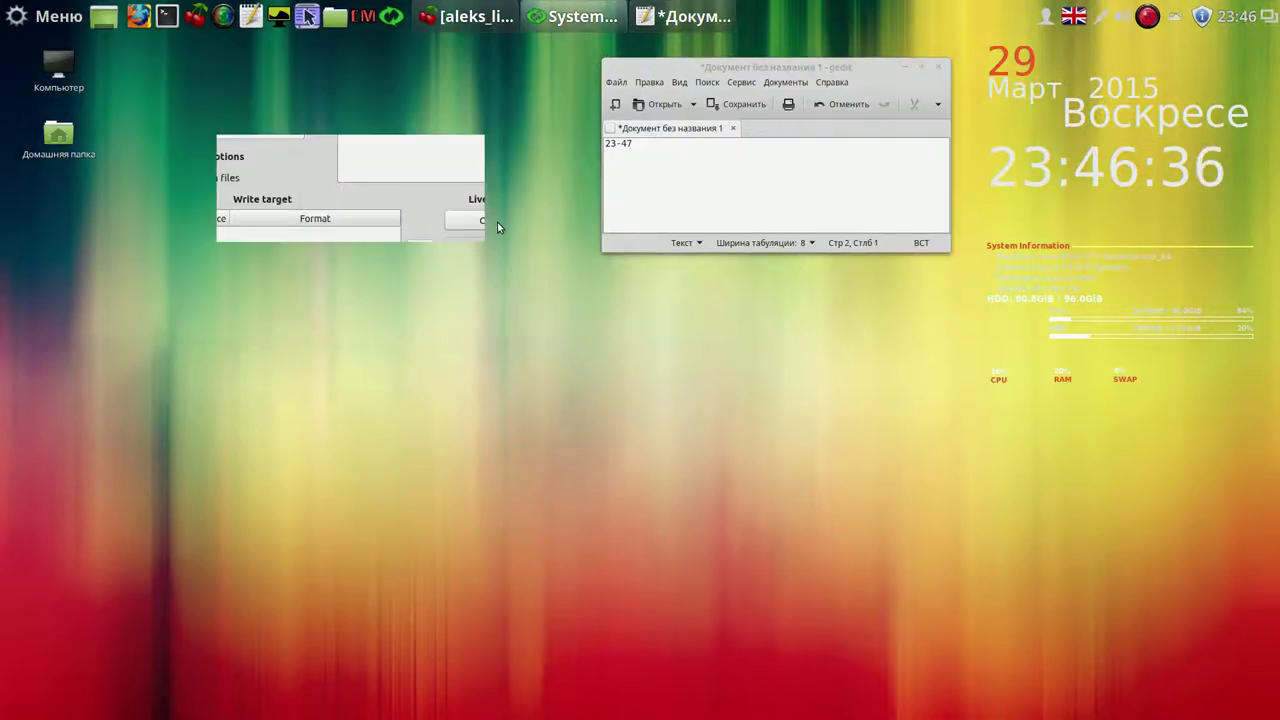
Correct the noted start time to 23-46-35 and begin a second line with 23- for the end time
left_click(643, 148)
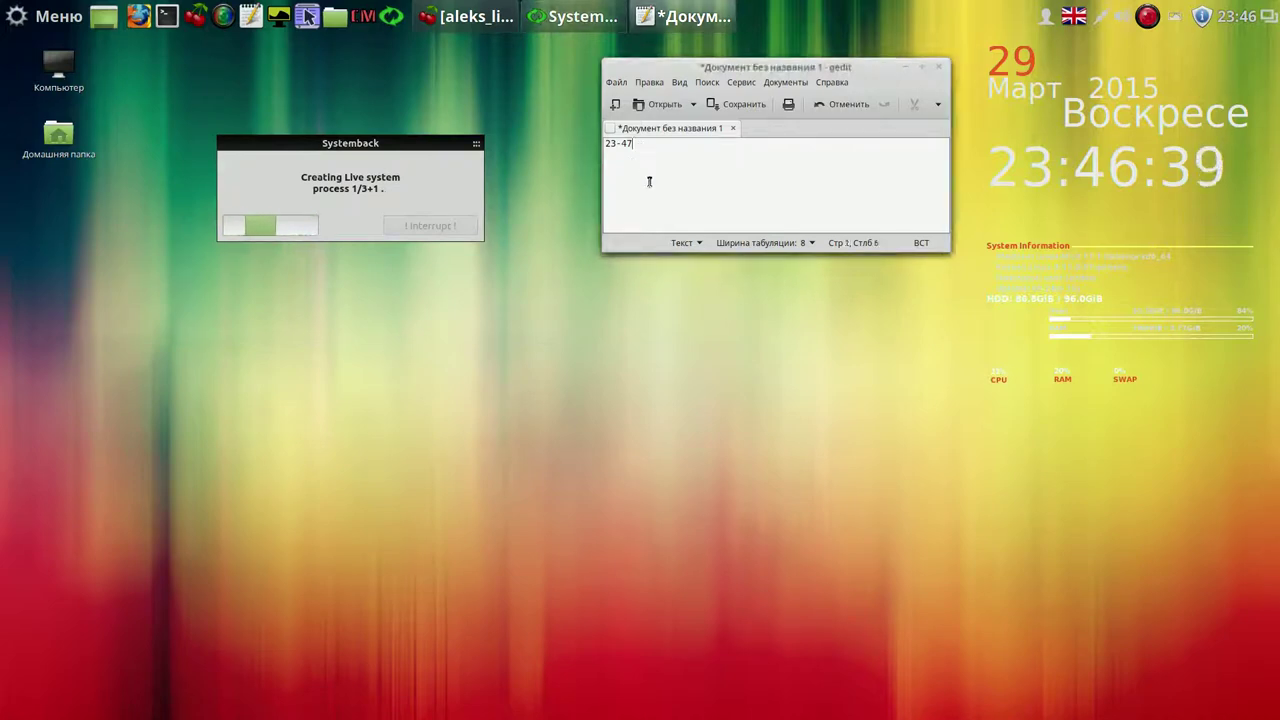
key("BackSpace")
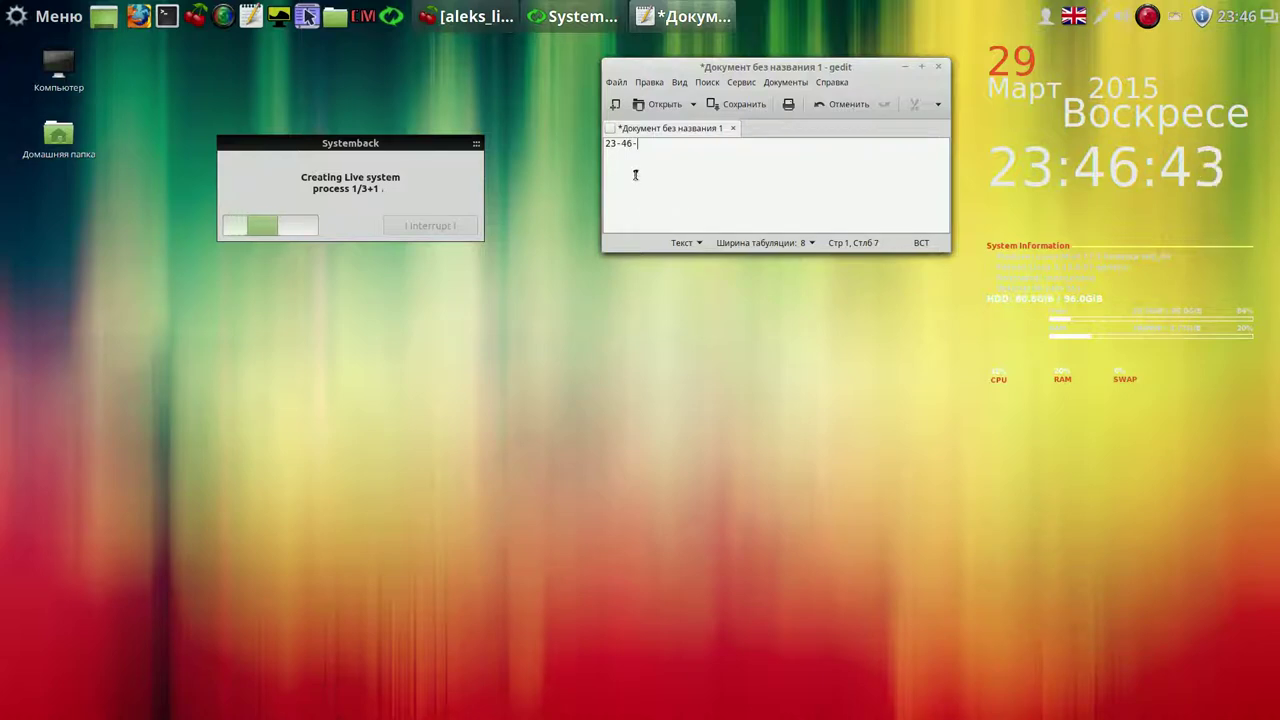
type("5 ")
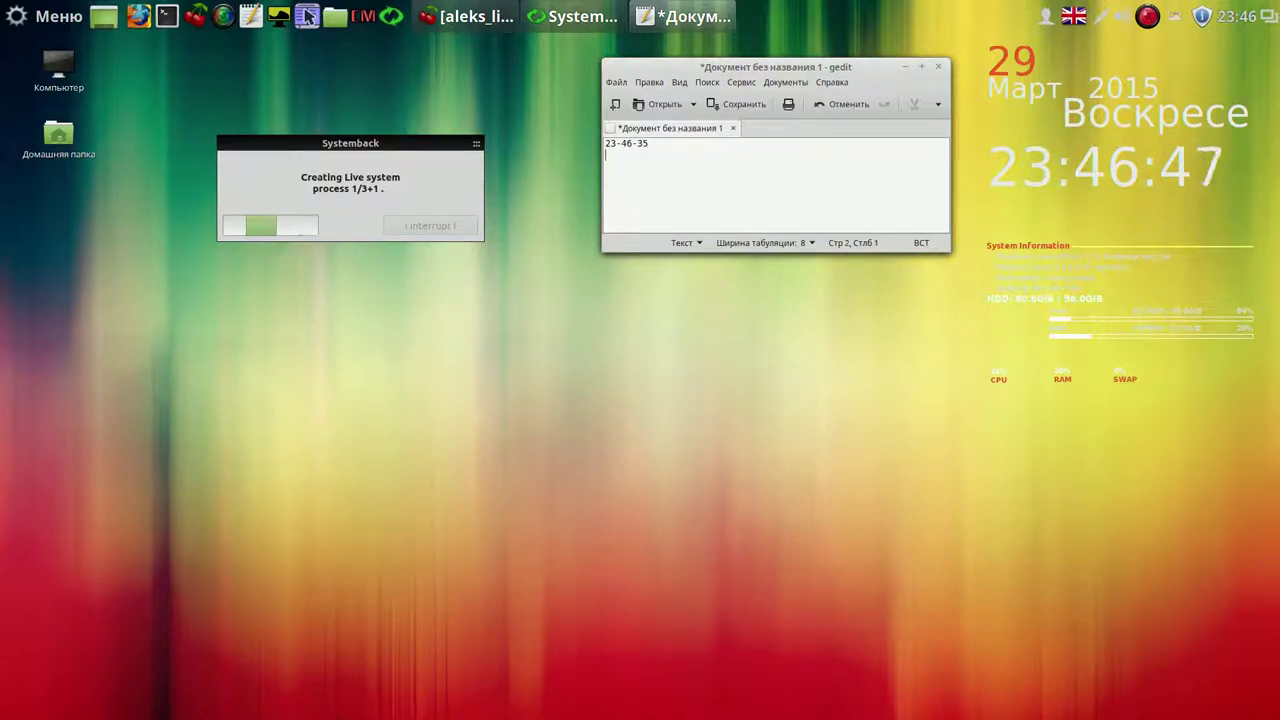
type("23-")
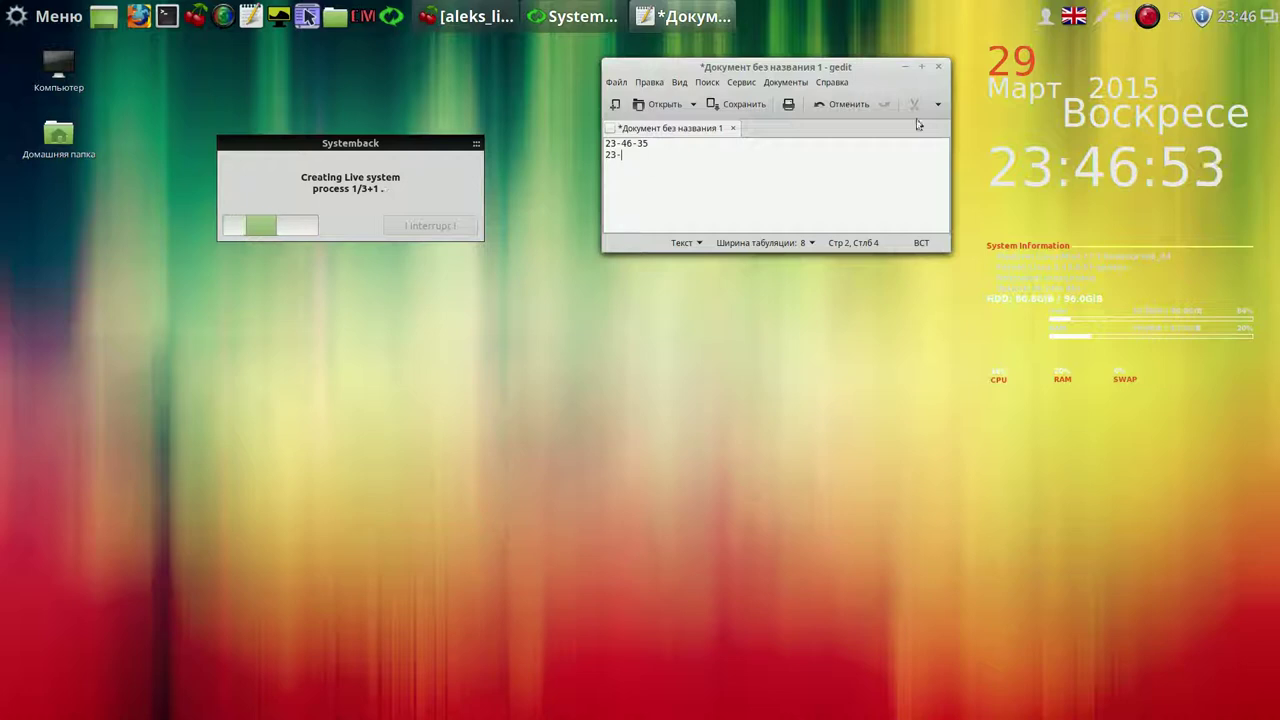
left_click(1147, 16)
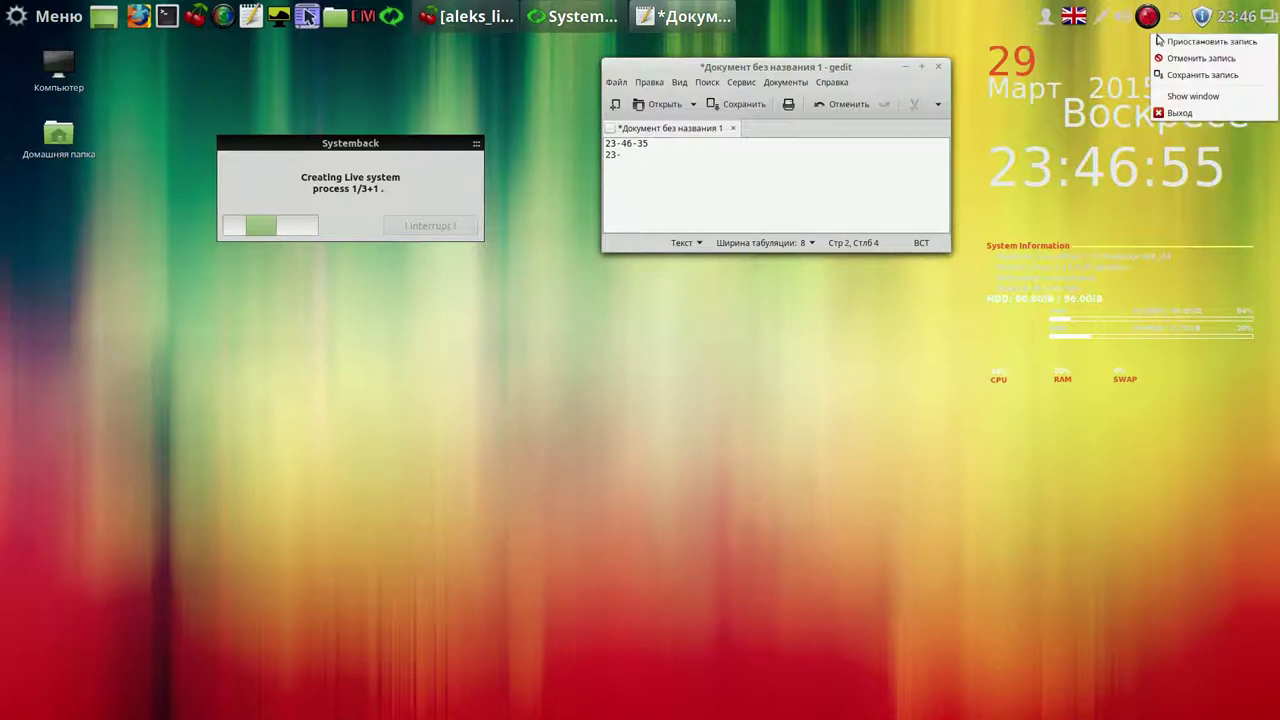
left_click(1172, 44)
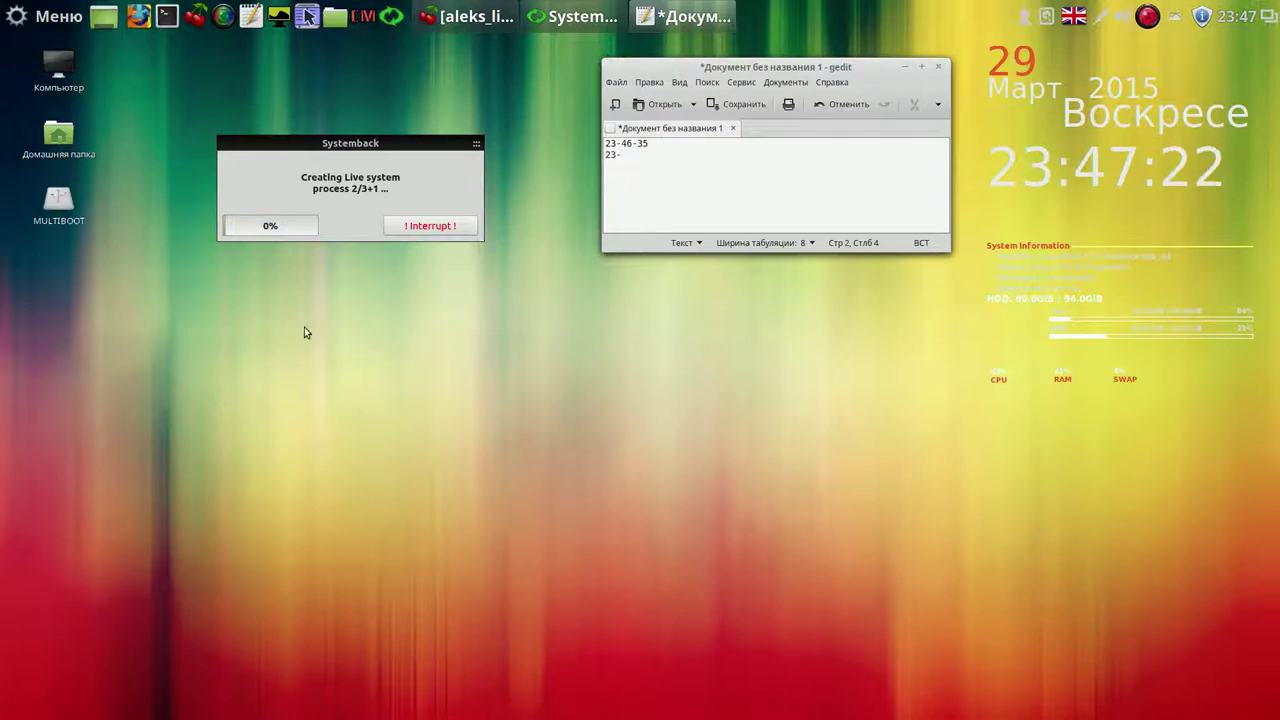
Format the MULTIBOOT USB drive, Trans-It Drive (/dev/sdd), as FAT32, authenticate with the account password, and close the formatting tool
right_click(64, 209)
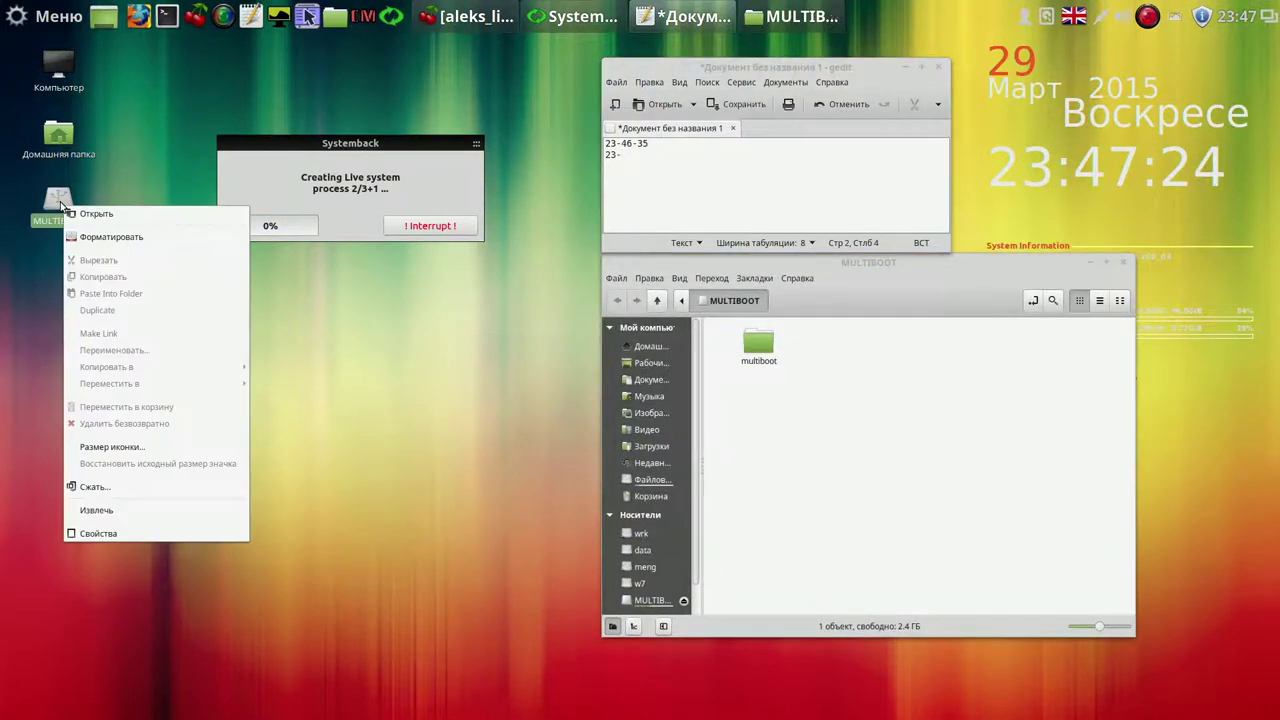
left_click(100, 237)
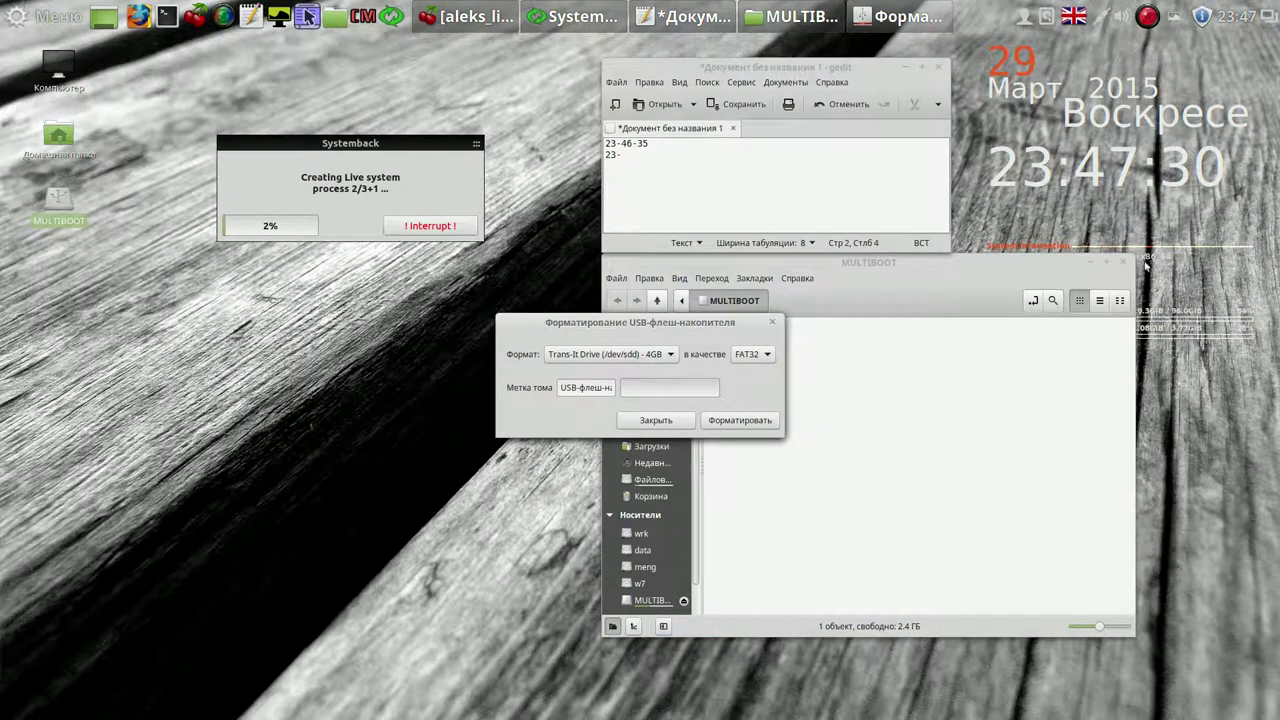
left_click(1124, 263)
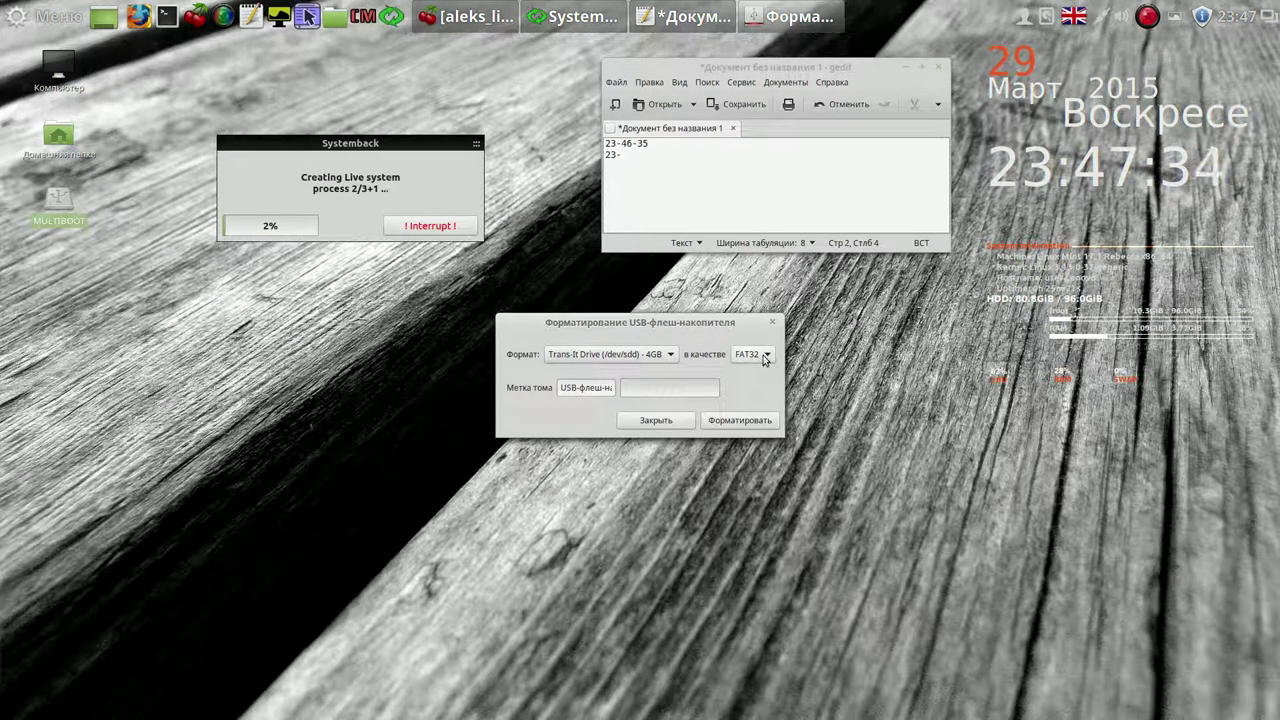
left_click(738, 421)
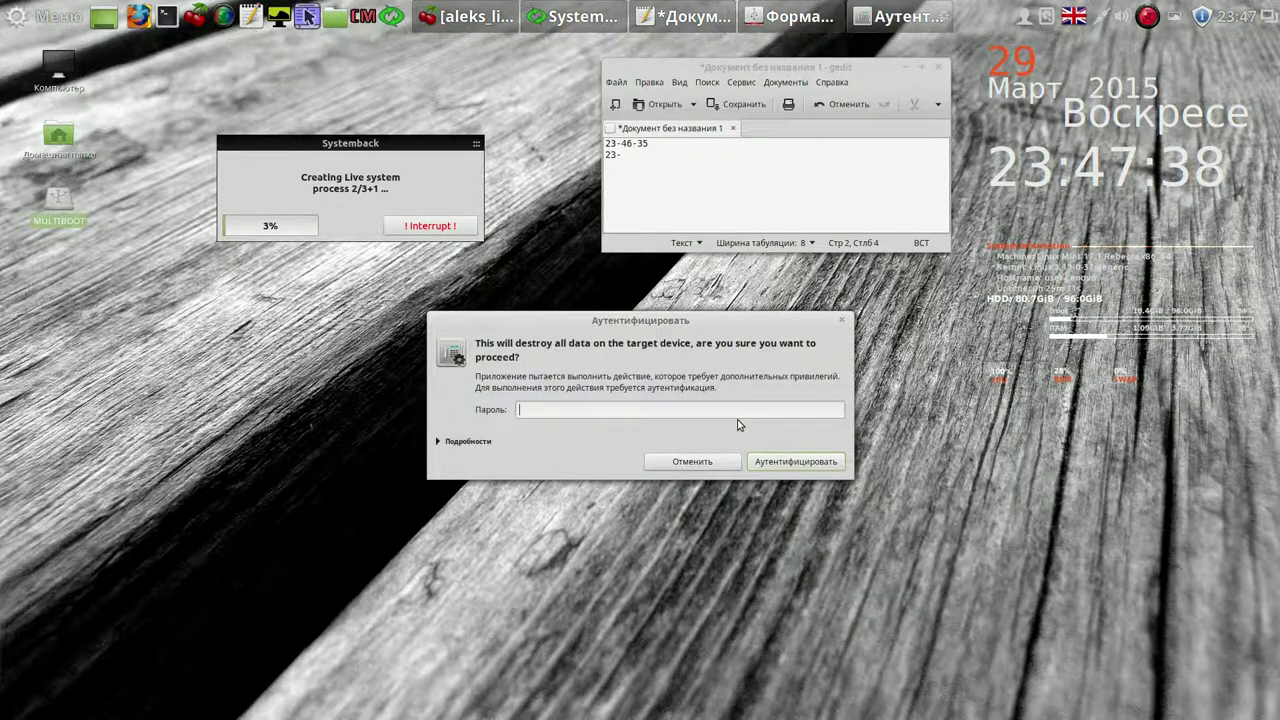
type("*")
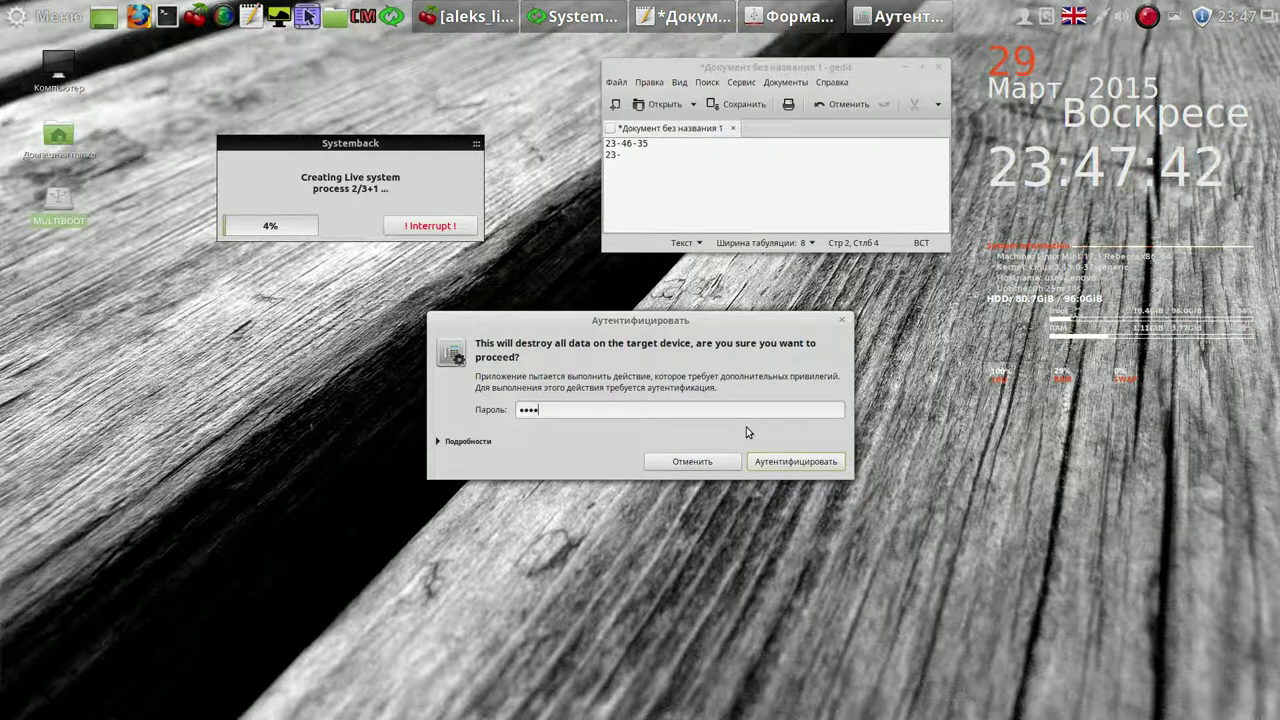
left_click(787, 460)
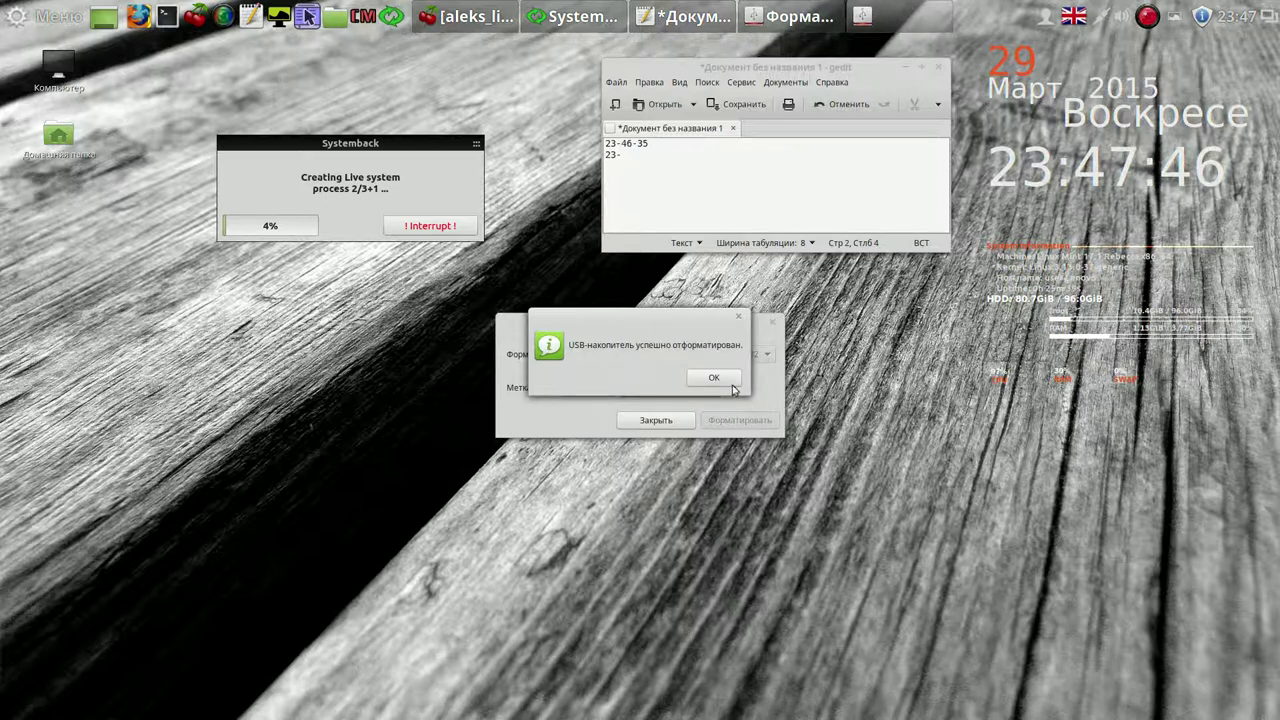
left_click(726, 383)
left_click(667, 421)
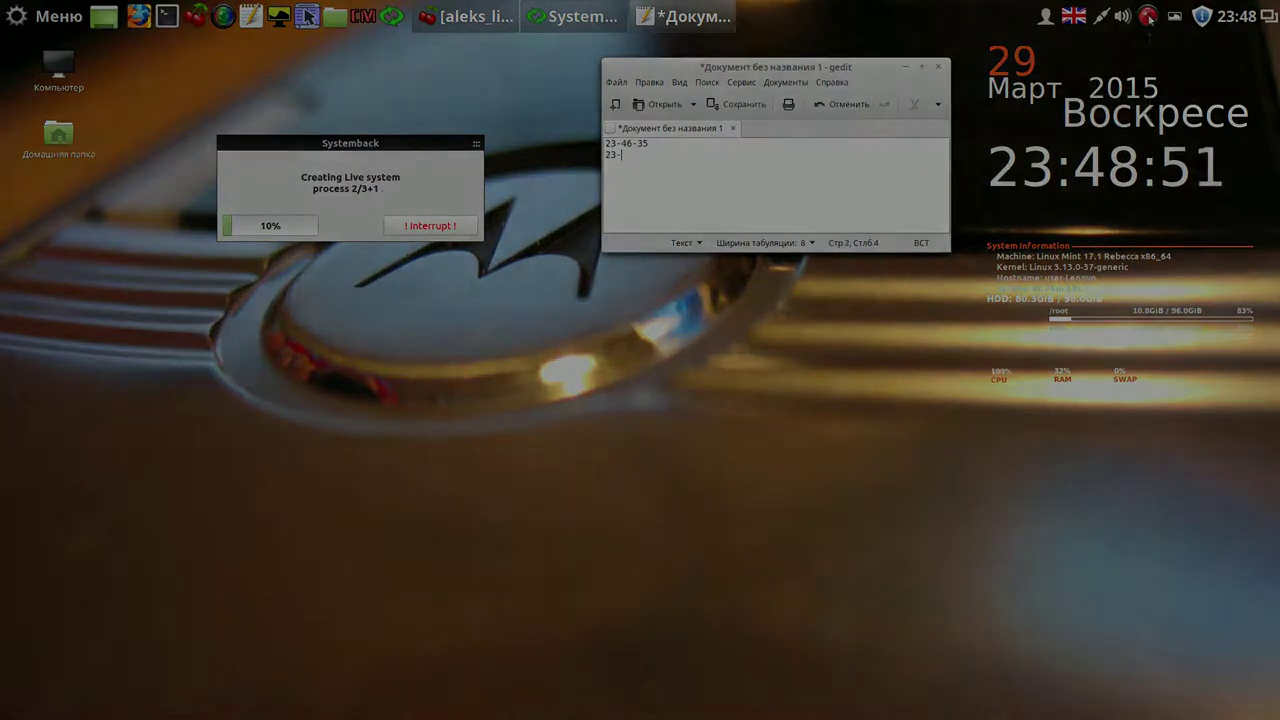
left_click(1149, 18)
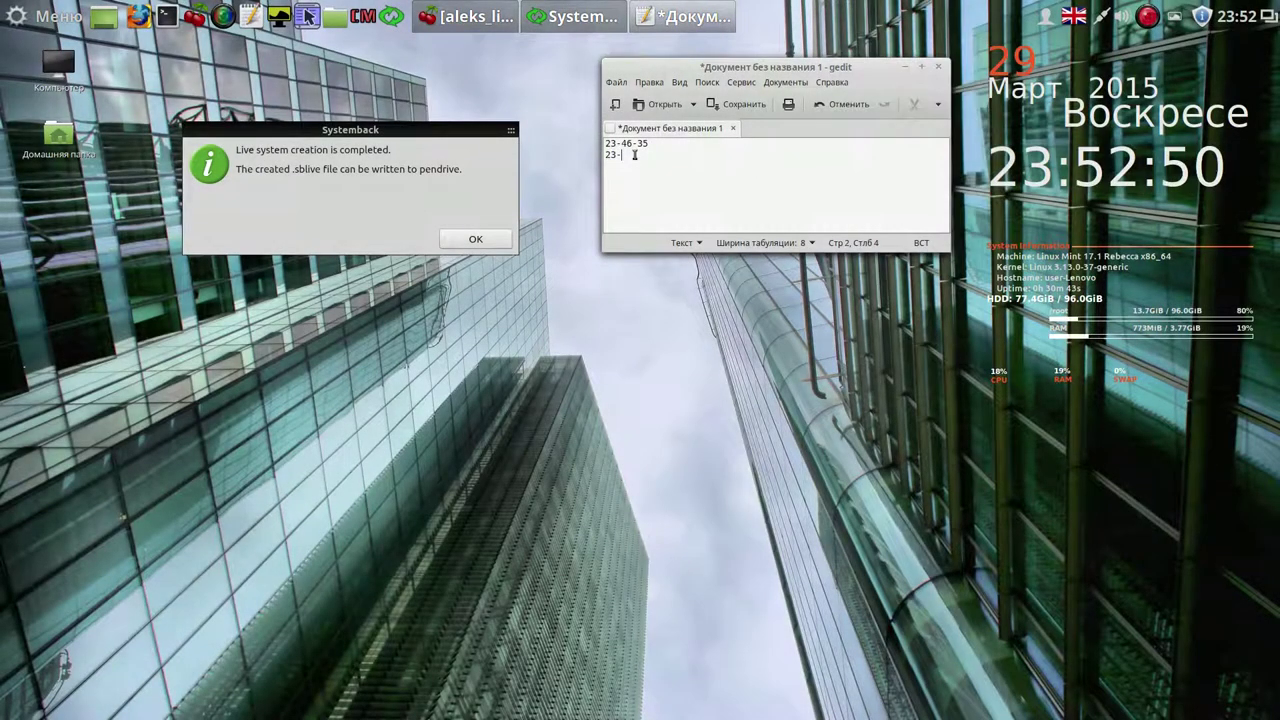
Complete the second line of the gedit note as 23-52 and close the document without saving
type("52")
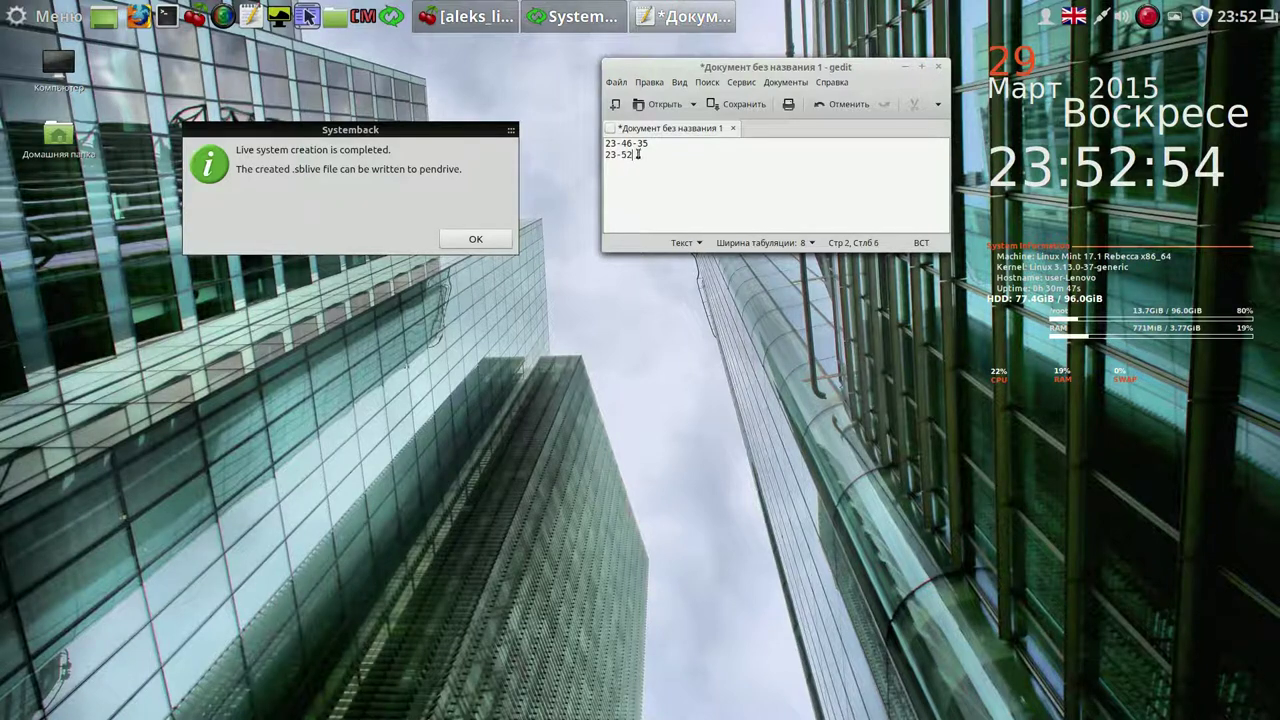
left_click(939, 67)
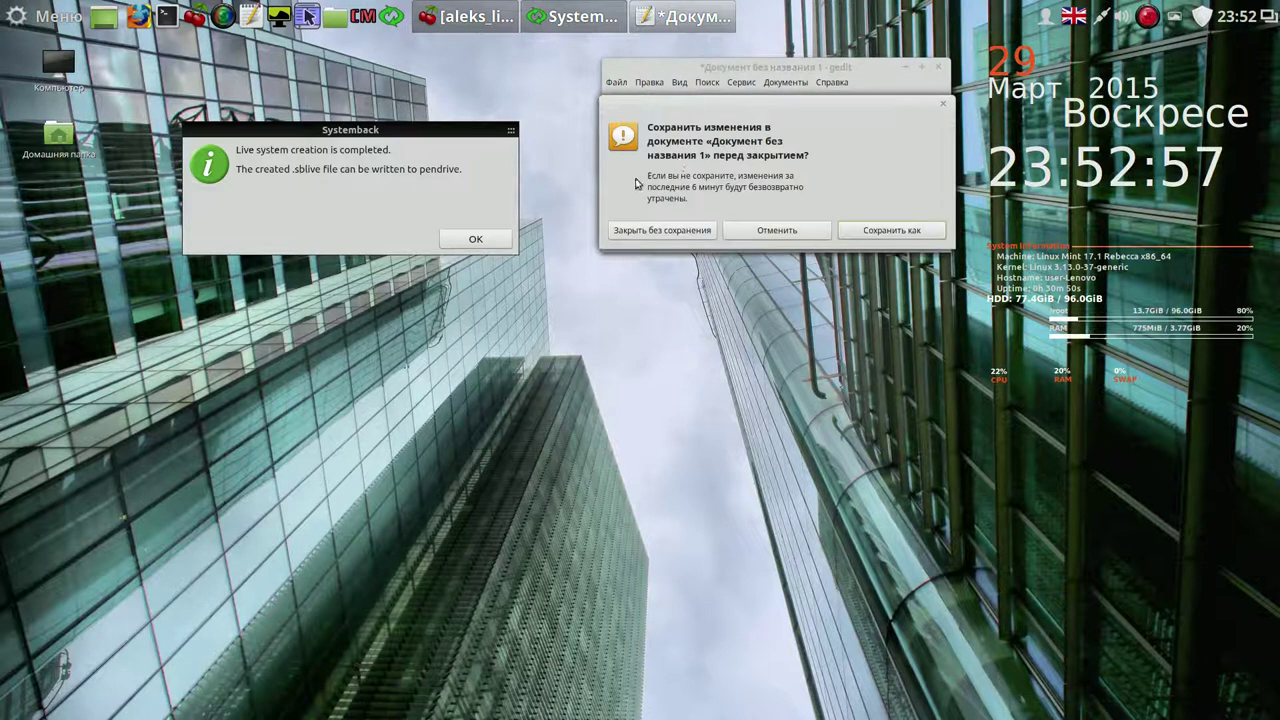
left_click(697, 233)
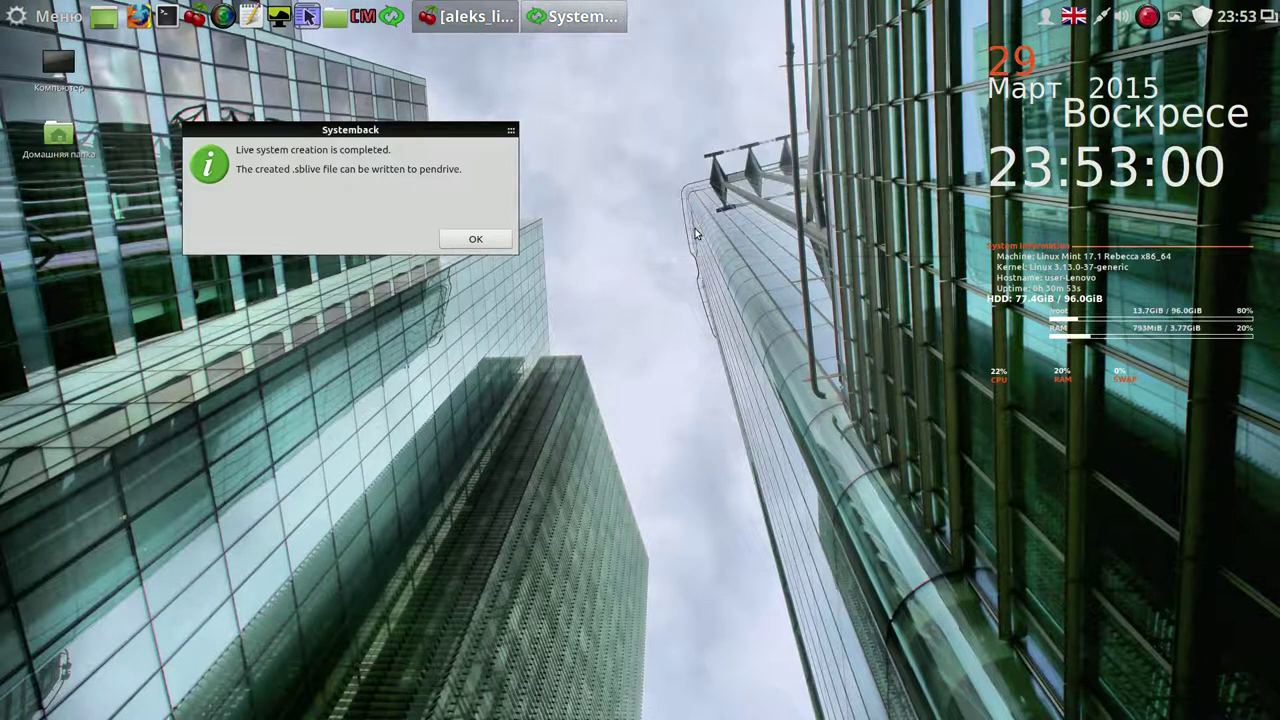
Dismiss the completion notice and select the created systemback_live_2015-03-29 image with the refreshed /dev/sdd drive as write target
left_click(497, 240)
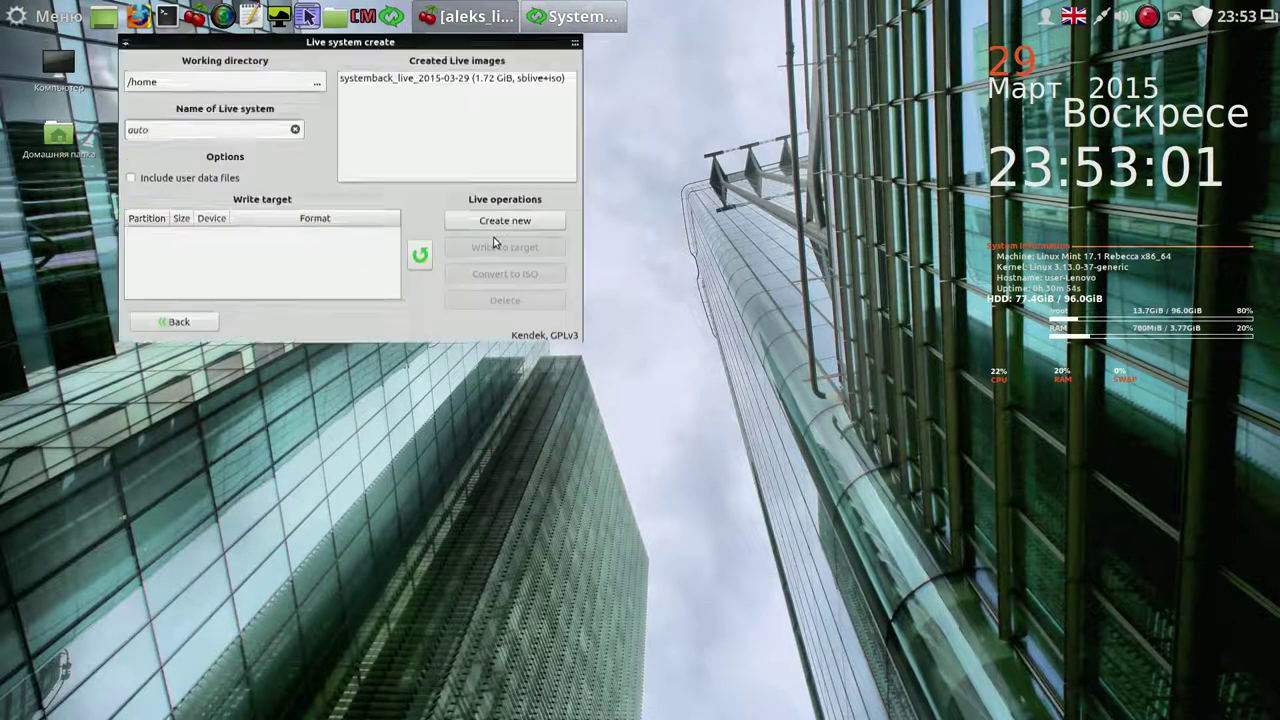
left_click(480, 79)
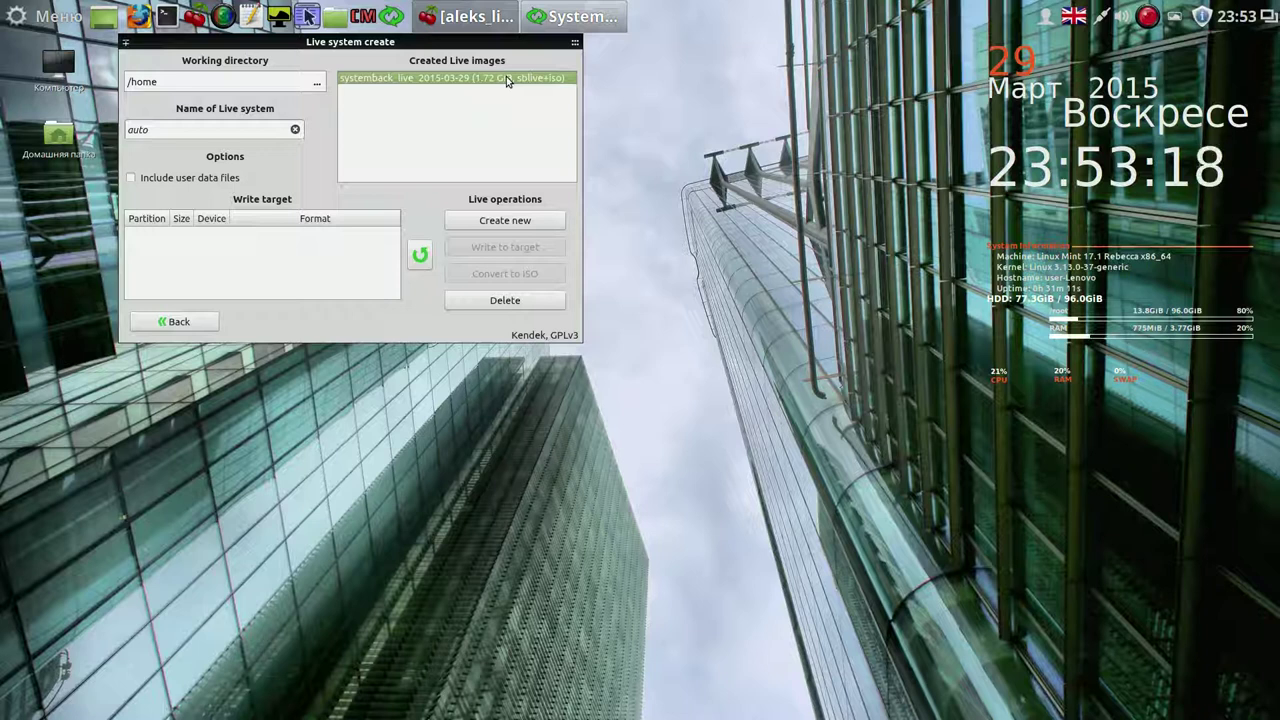
left_click(421, 256)
left_click(285, 234)
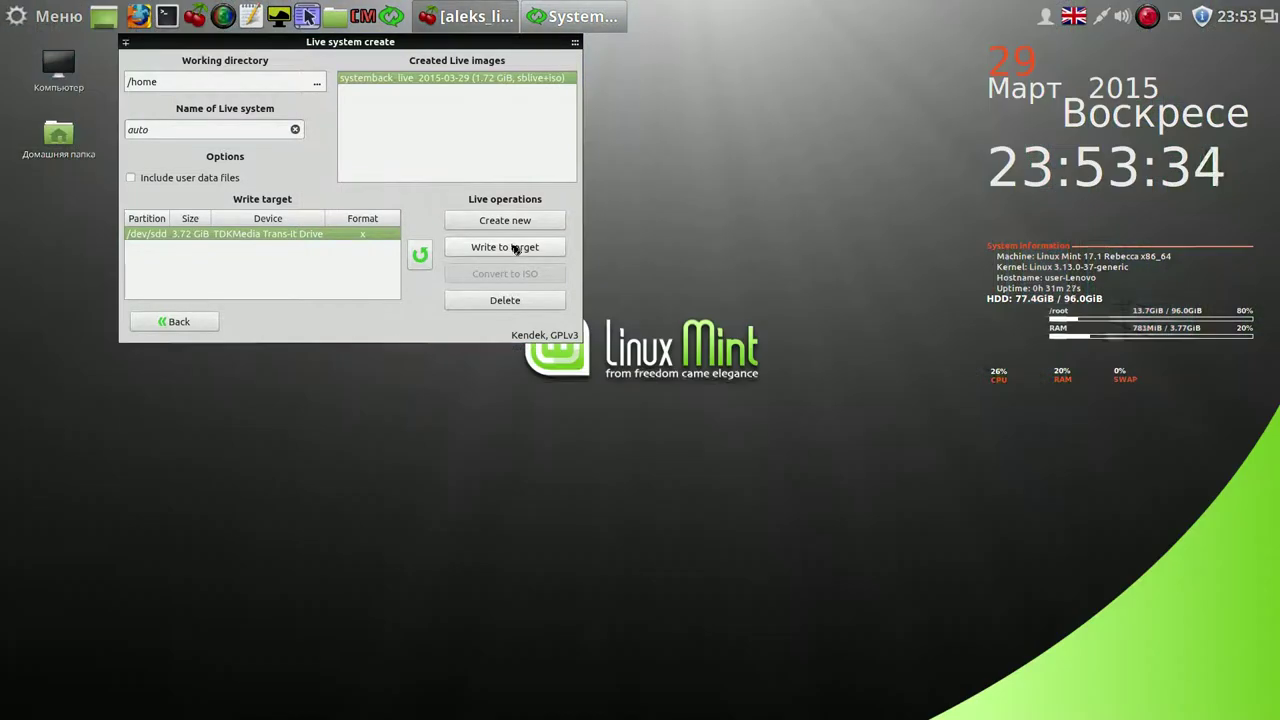
Close Systemback and open the /home folder of the file system in the file manager, shown as a detailed list
mouse_move(568, 52)
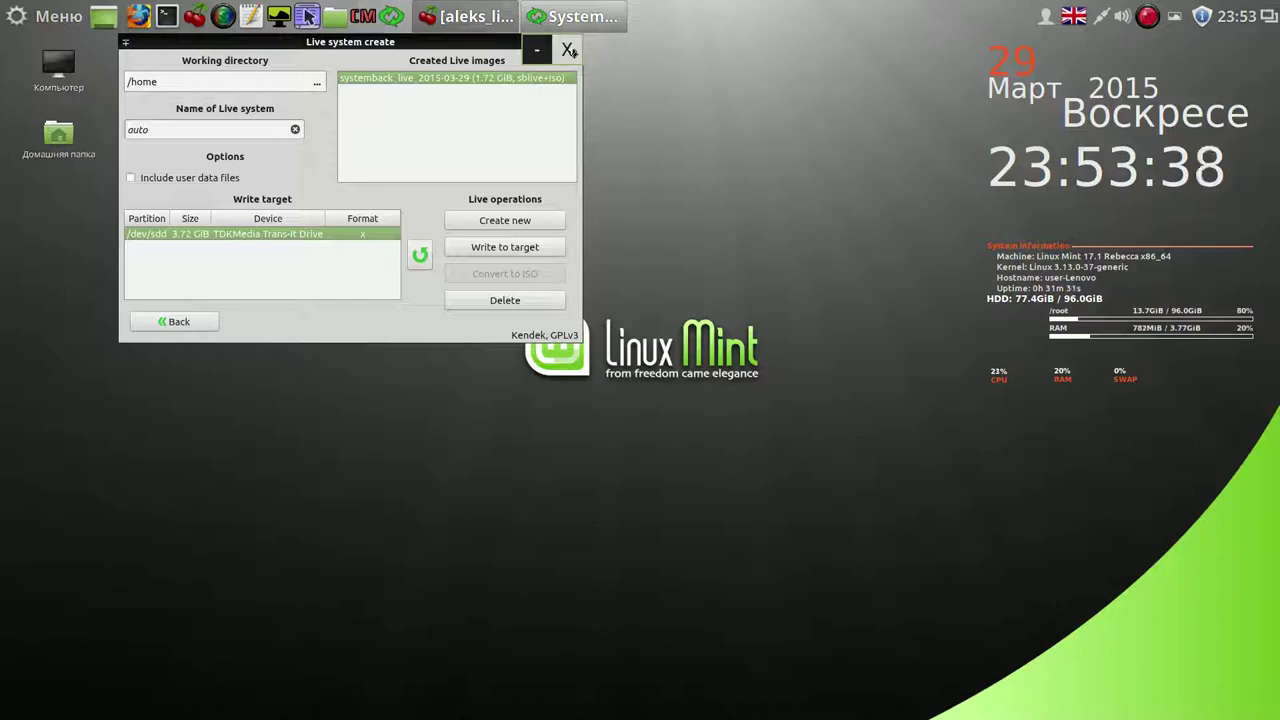
left_click(569, 50)
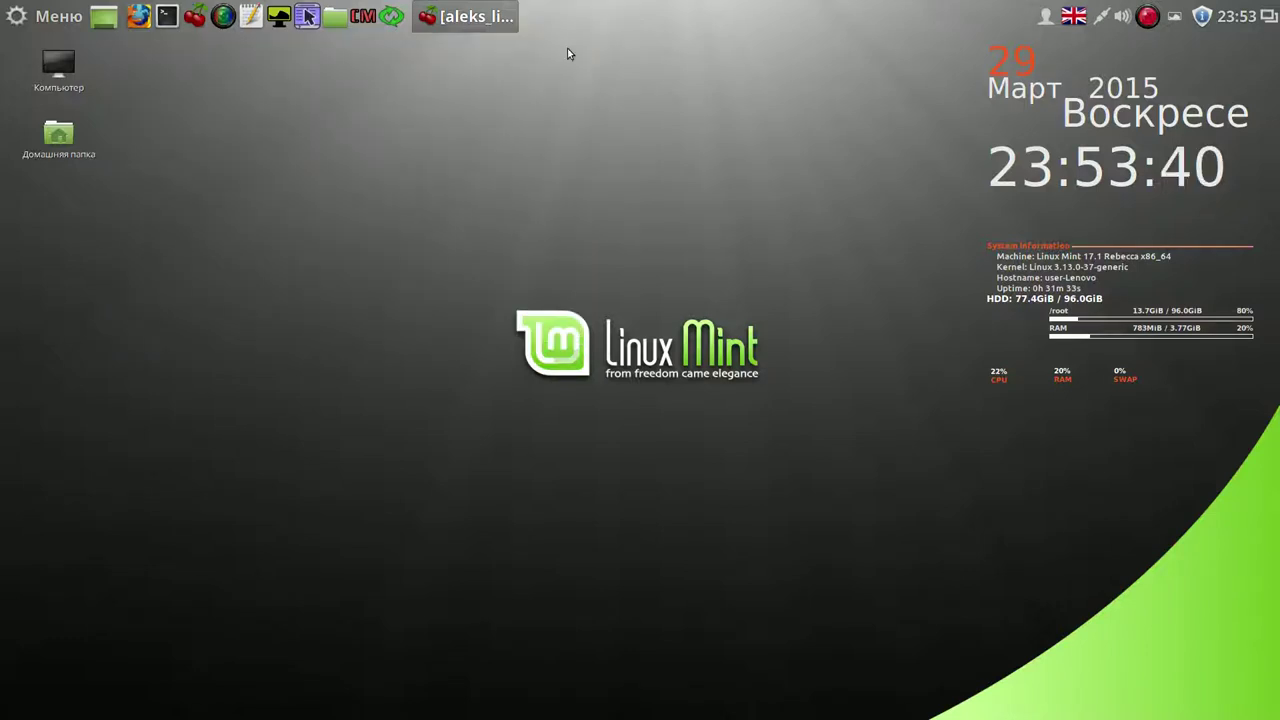
left_click(338, 18)
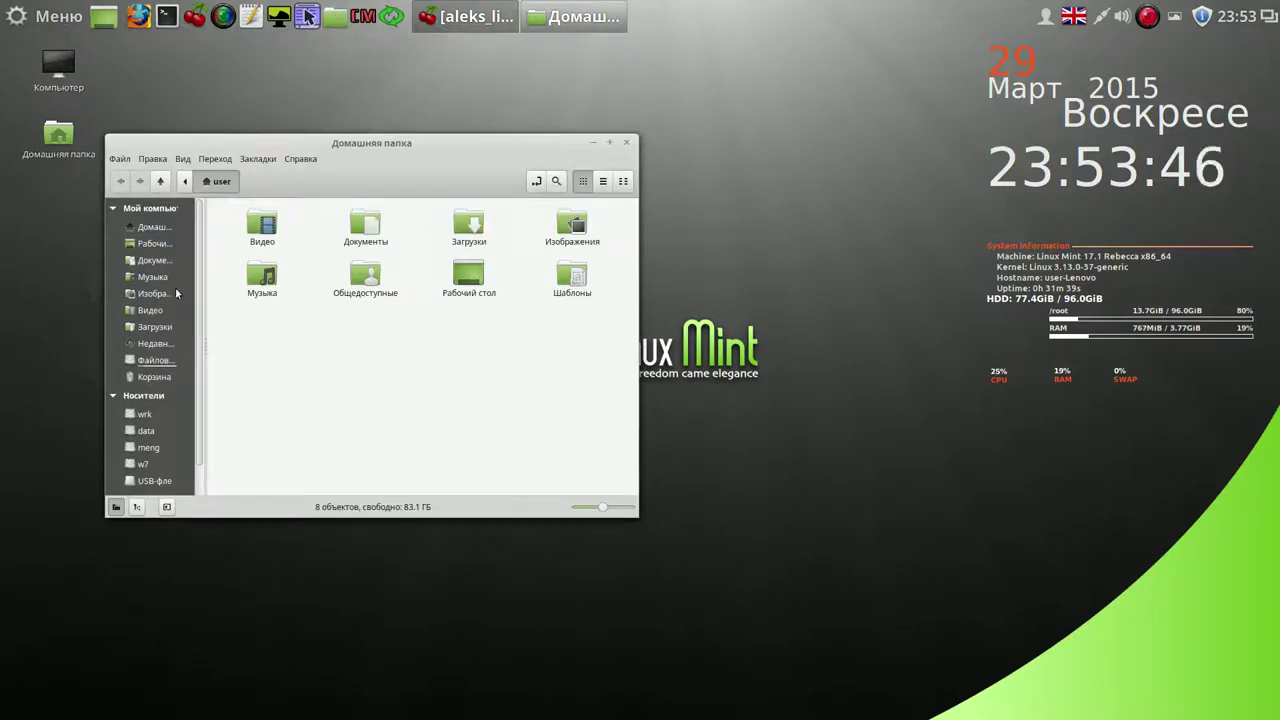
left_click(155, 361)
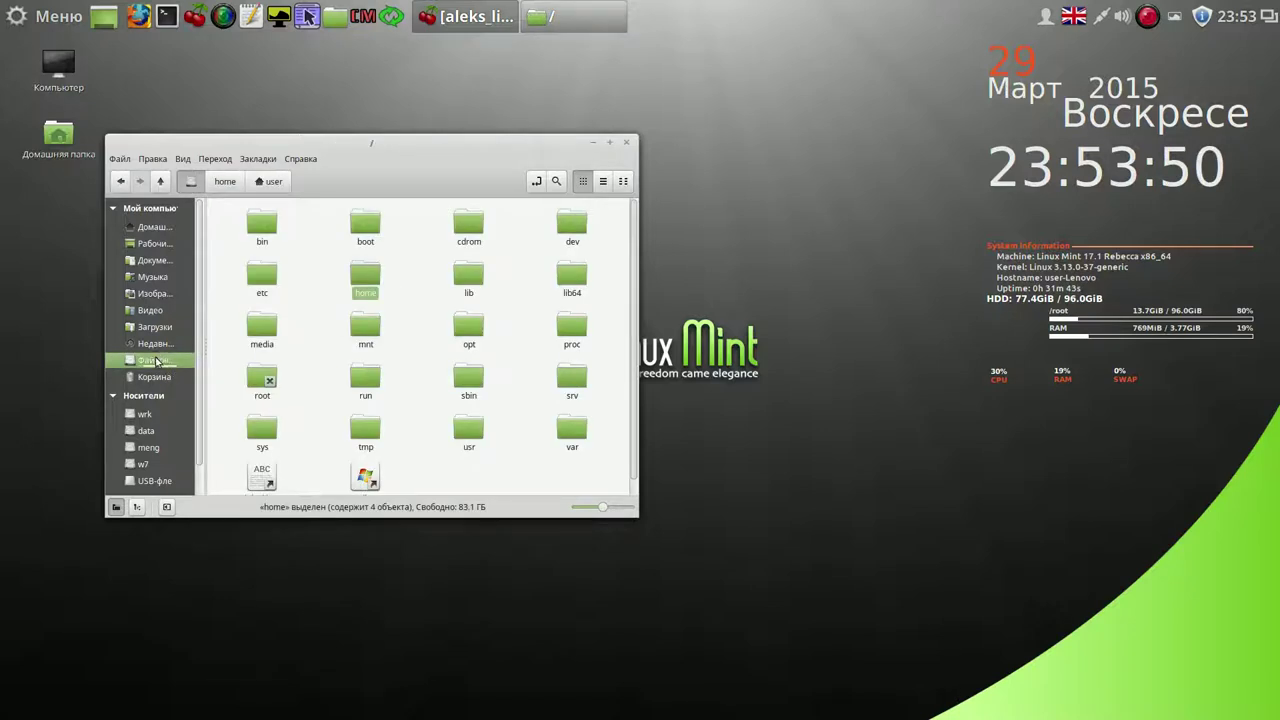
double_click(358, 275)
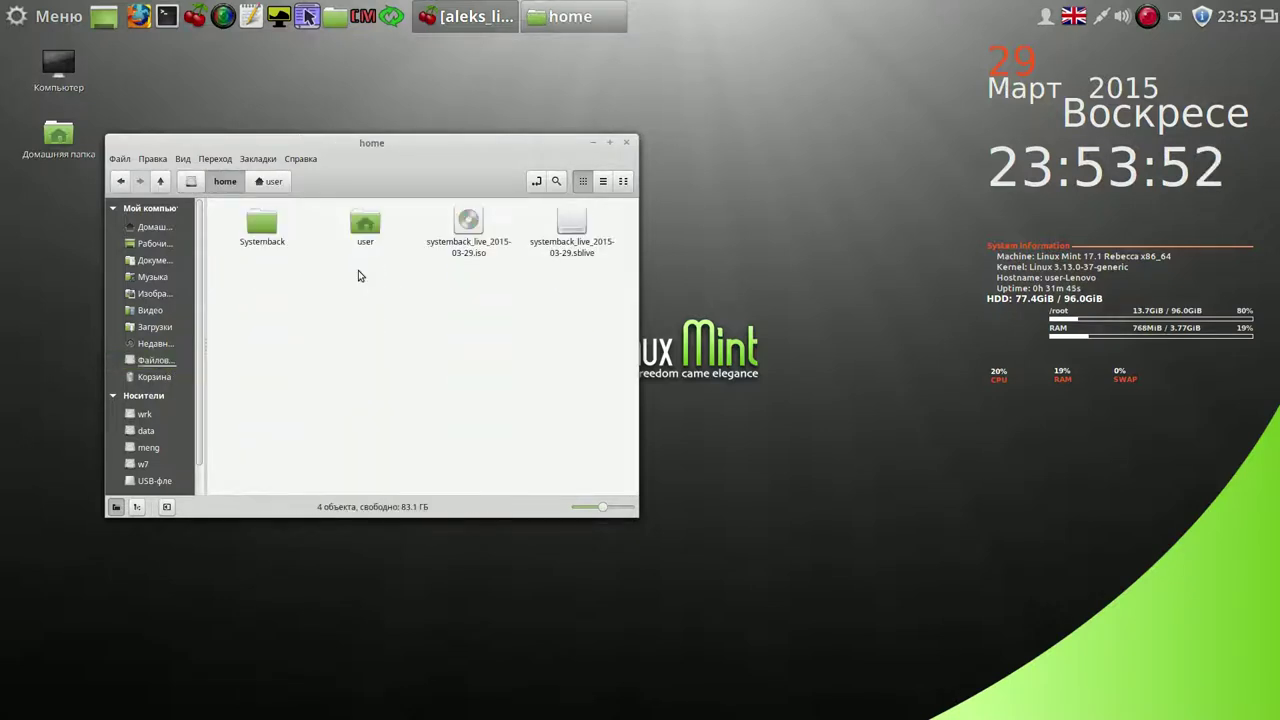
left_click(603, 182)
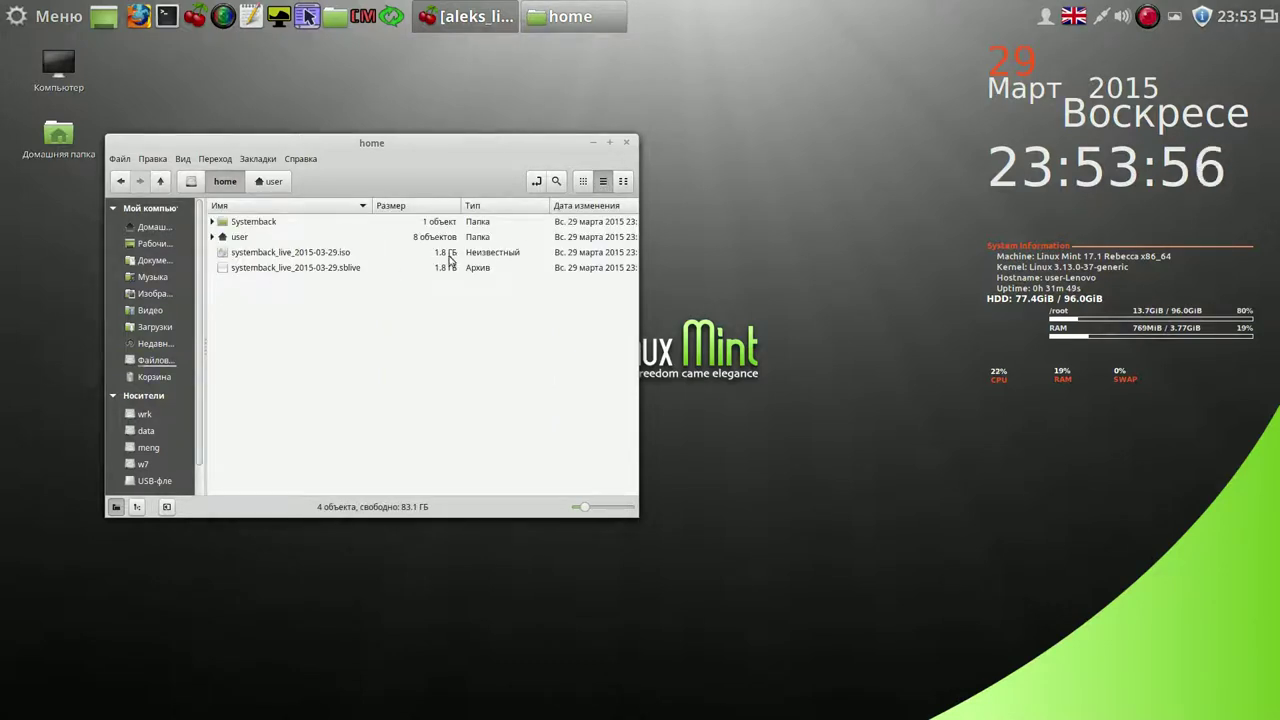
Open the bootable USB creation tool for systemback_live_2015-03-29.iso from the home folder
left_click(313, 256)
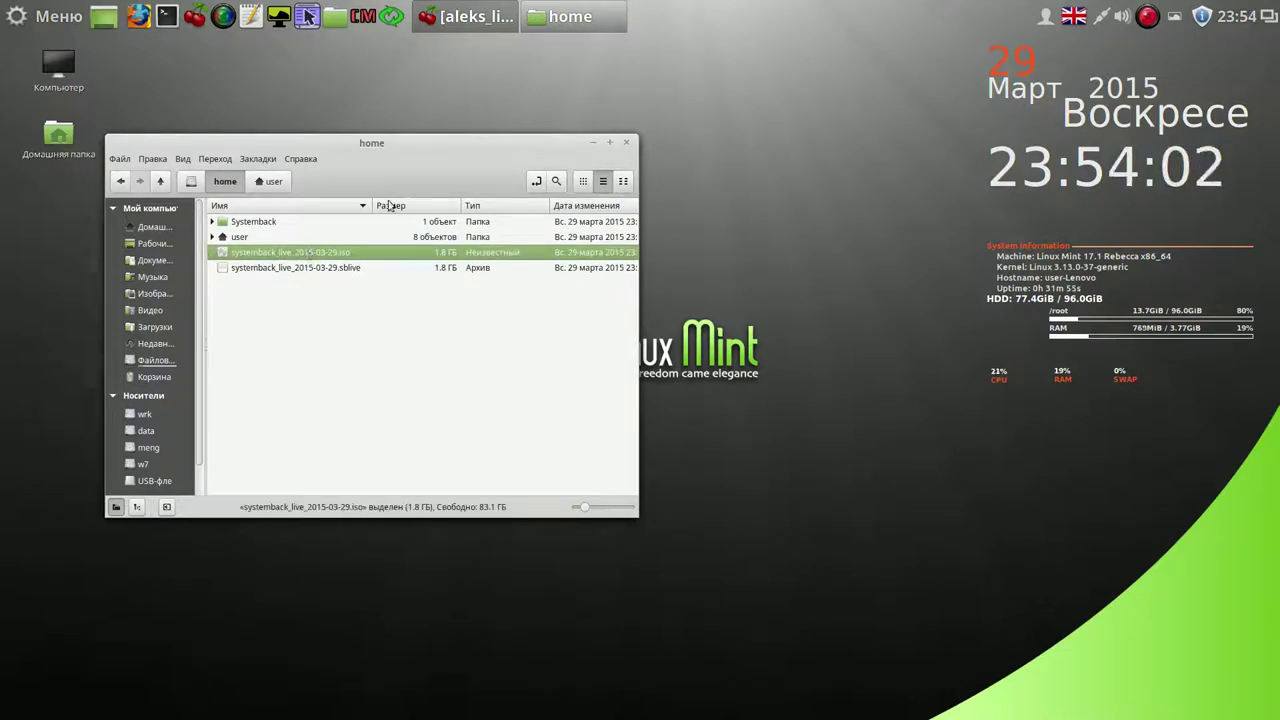
left_click_drag(405, 152, 456, 84)
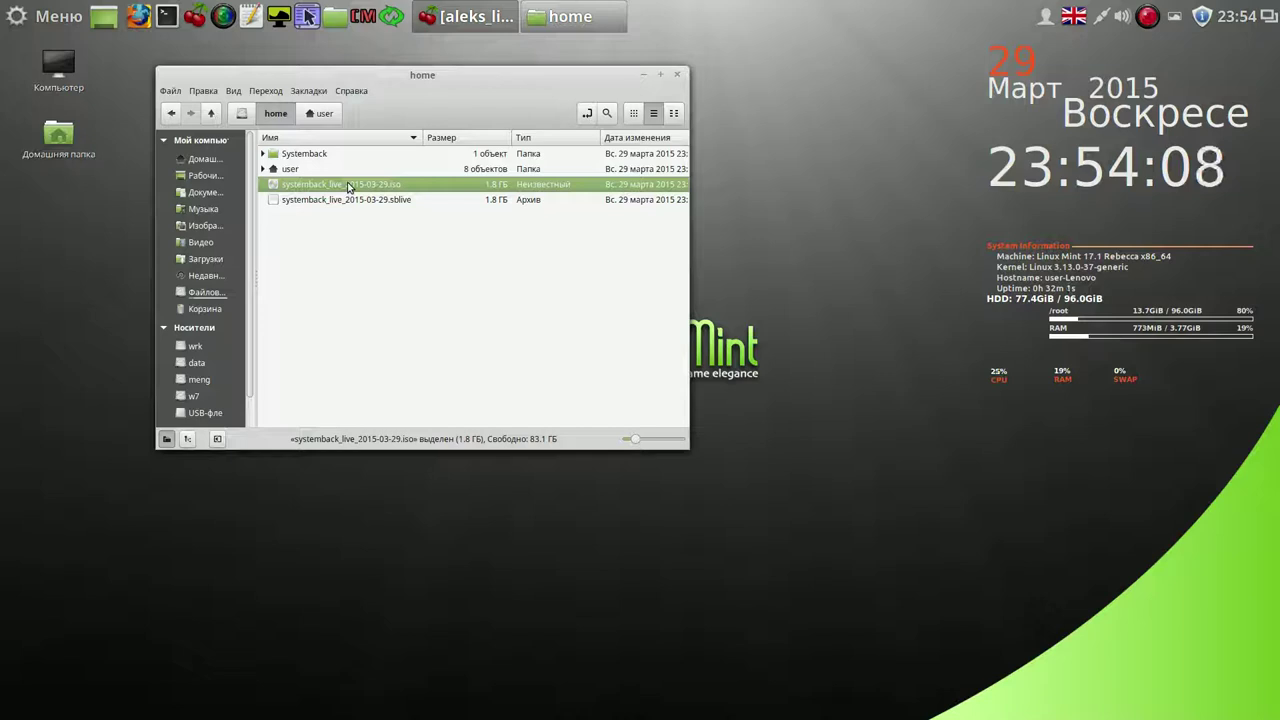
right_click(348, 187)
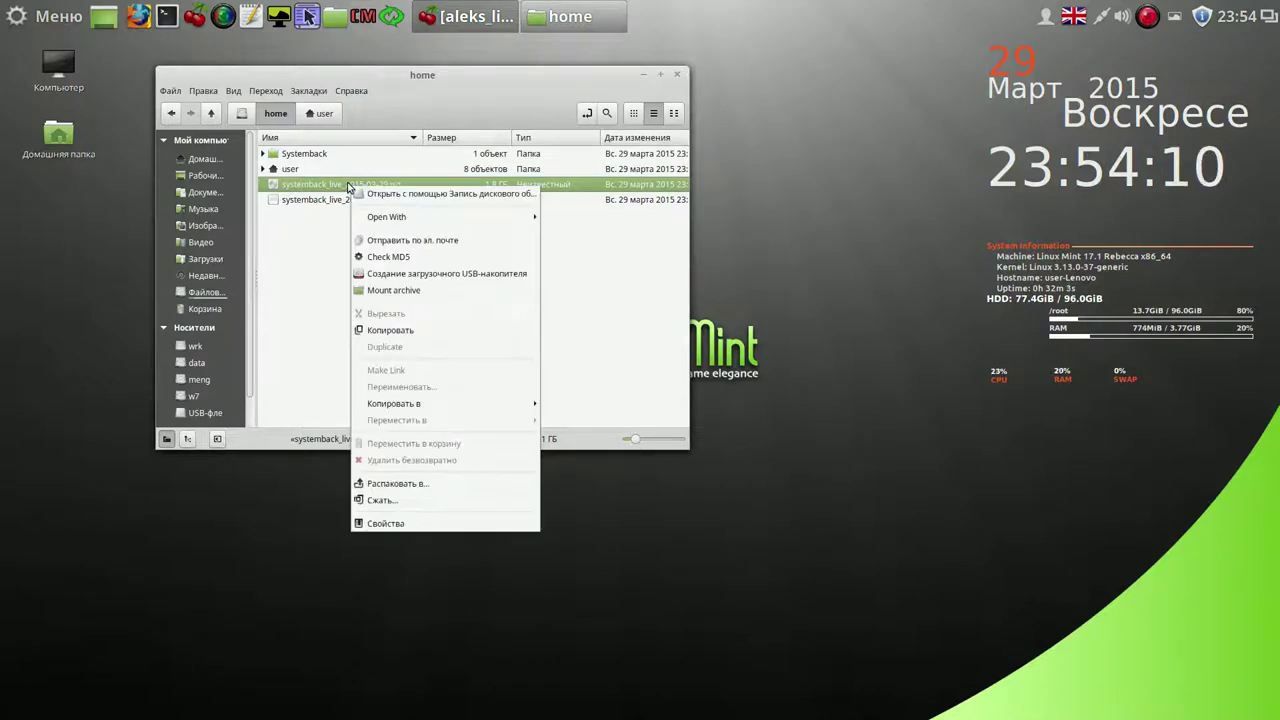
left_click(409, 276)
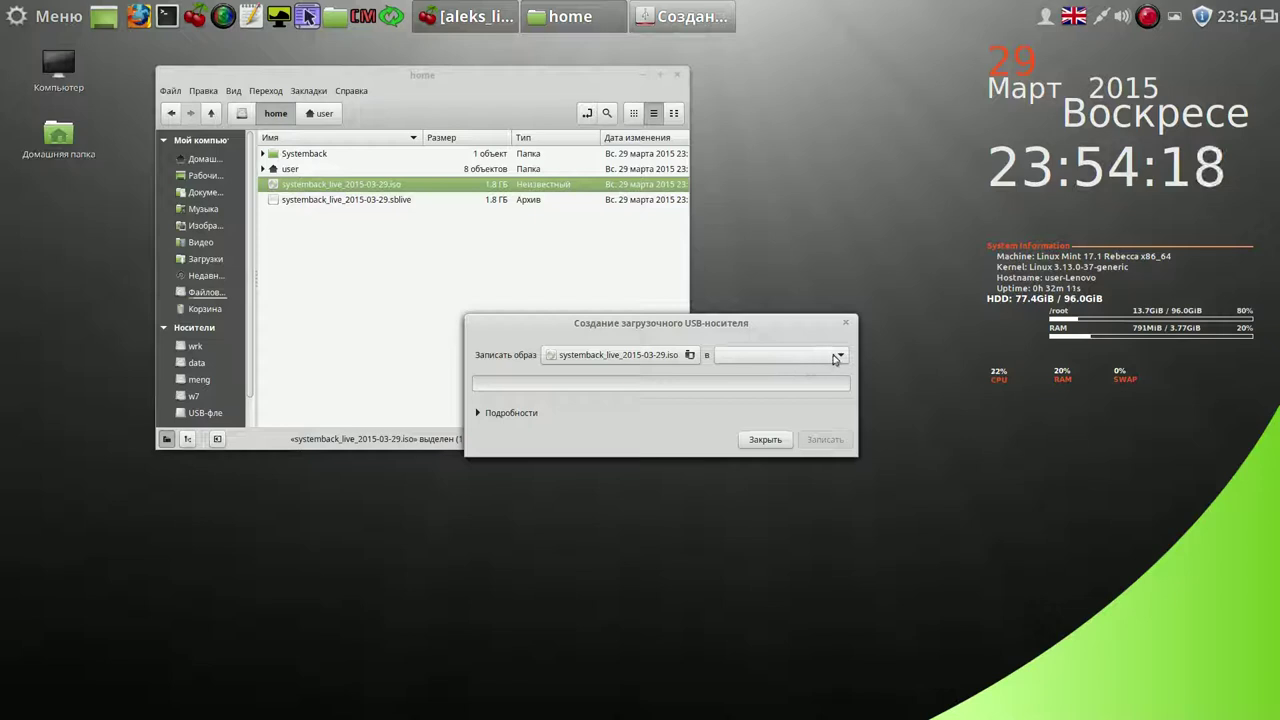
Write the ISO to Trans-It Drive (/dev/sdd) and authenticate with the account password
left_click(836, 358)
left_click(822, 357)
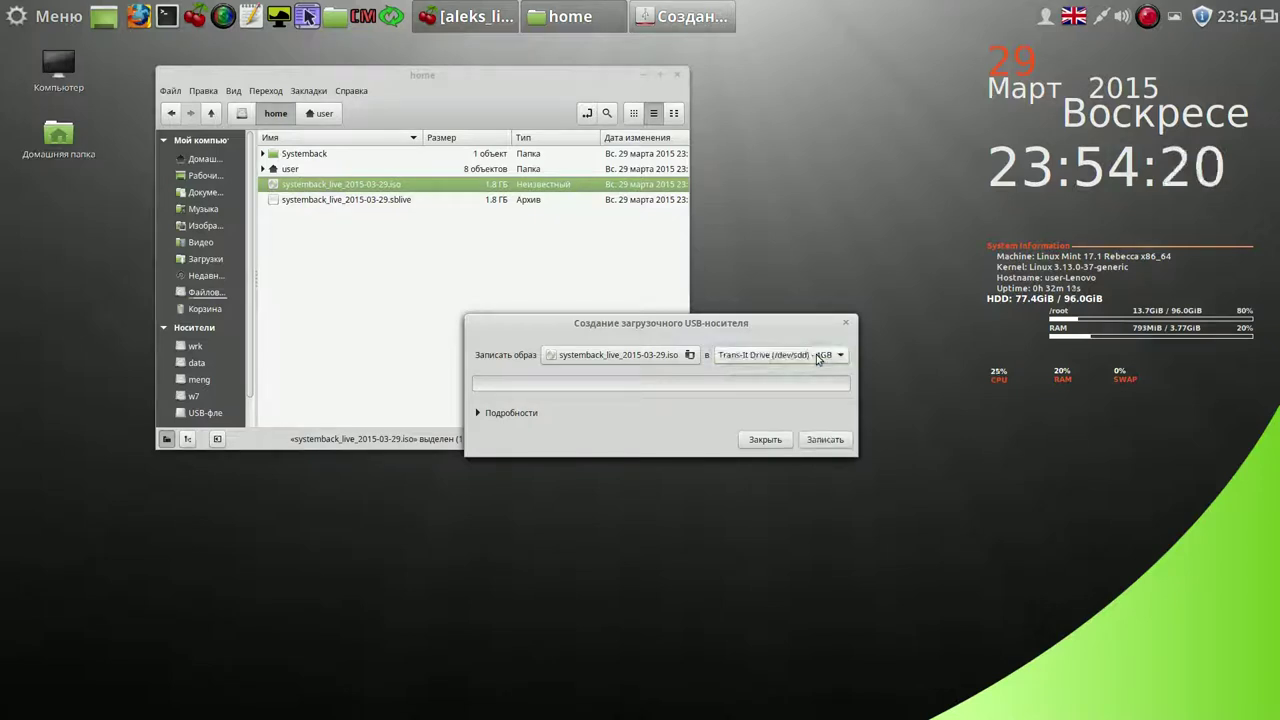
left_click(824, 442)
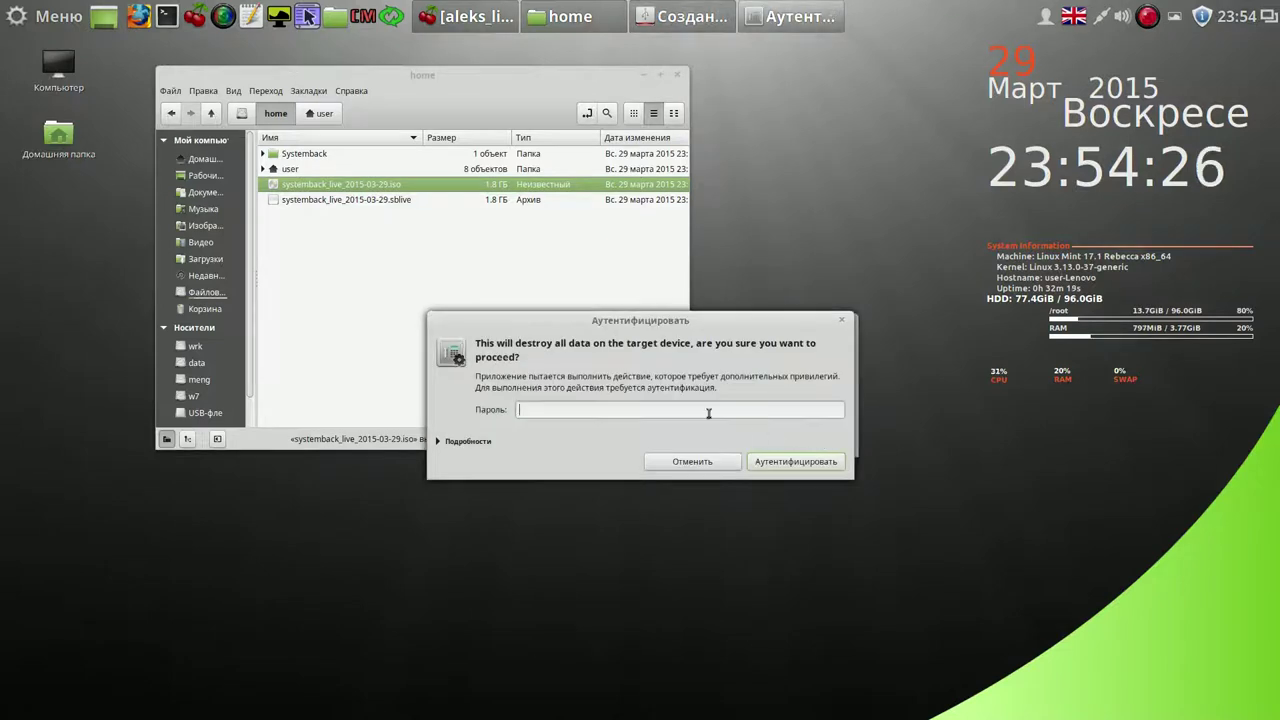
type("****")
left_click(782, 461)
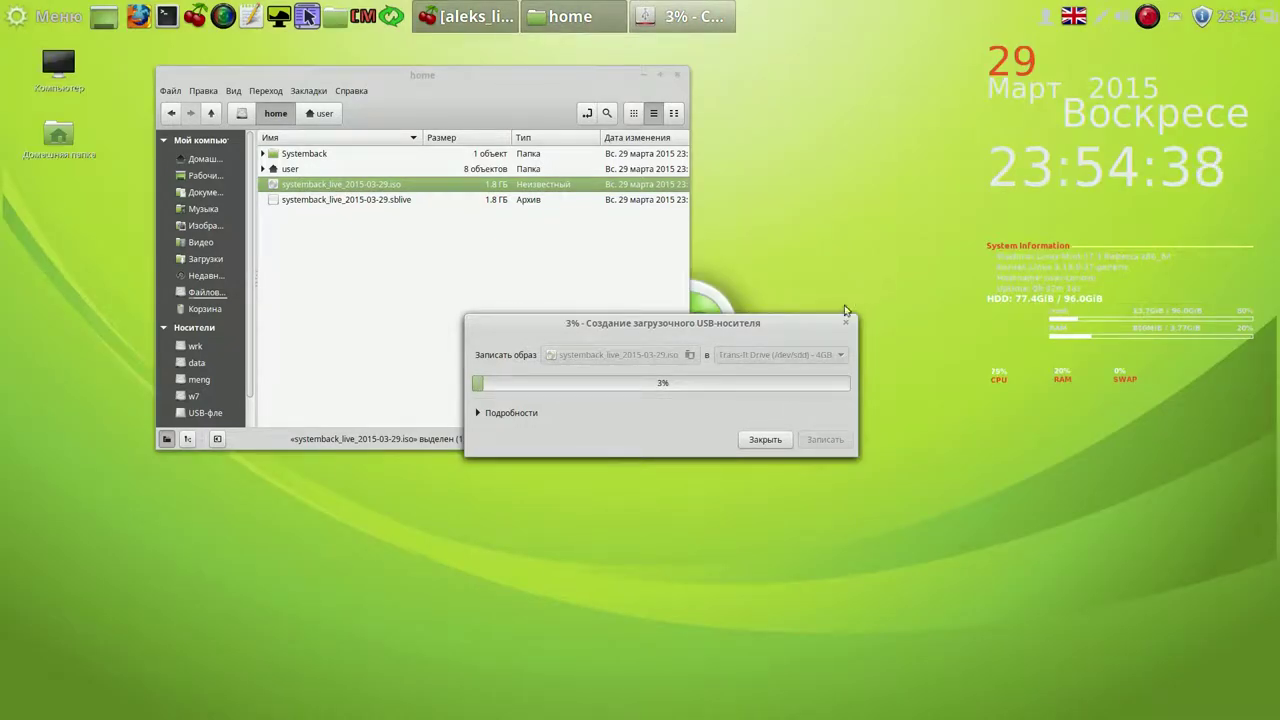
left_click(1147, 18)
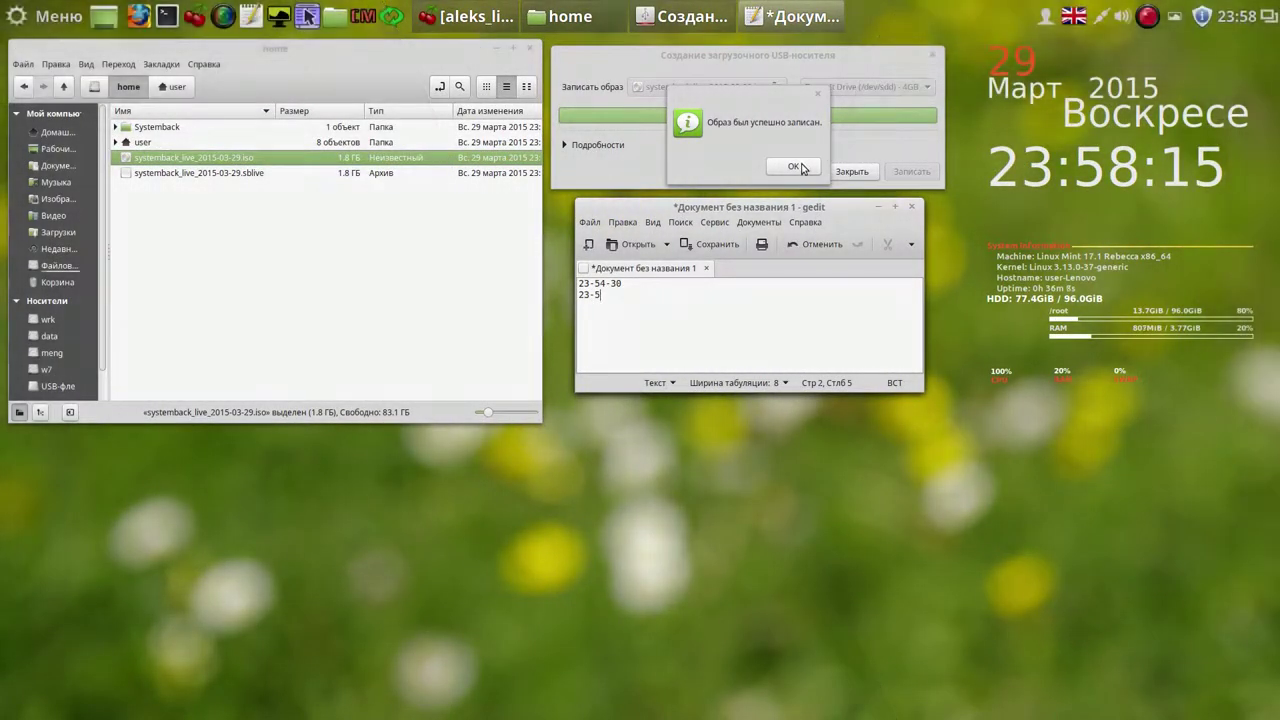
Dismiss the write completion notice, close the USB creation tool, and close the gedit note without saving
left_click(795, 167)
left_click(851, 171)
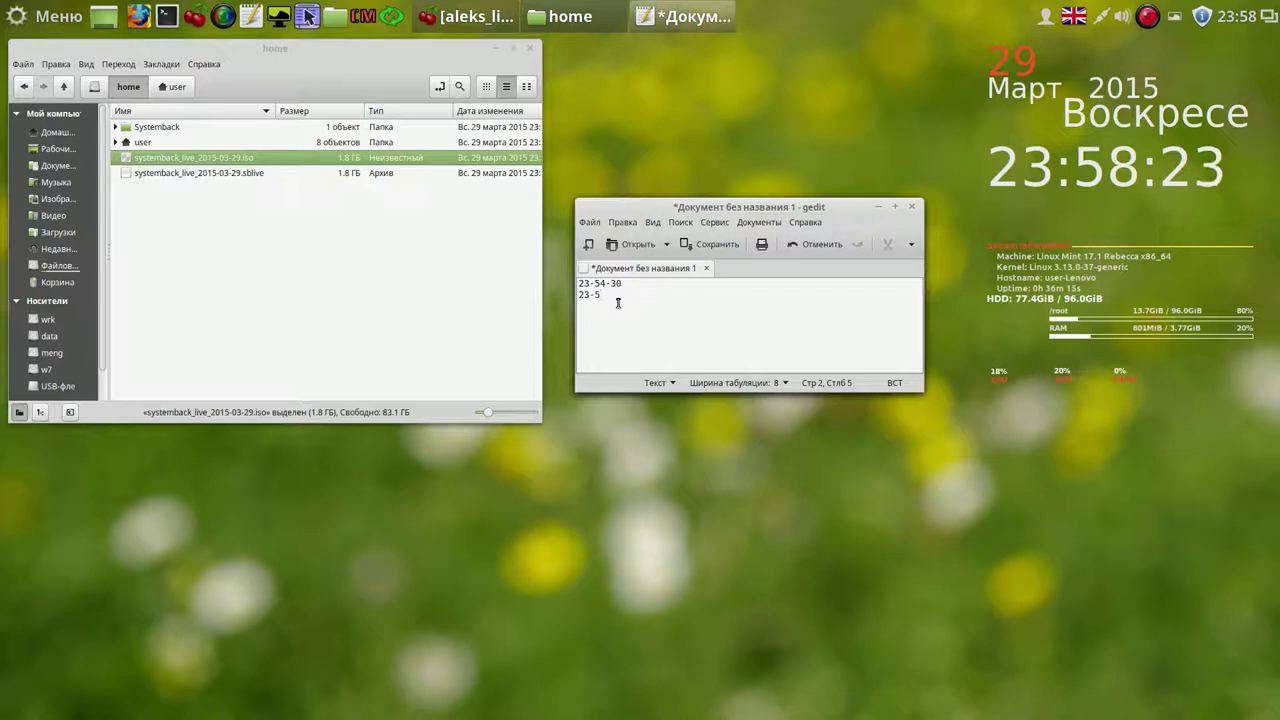
left_click(912, 210)
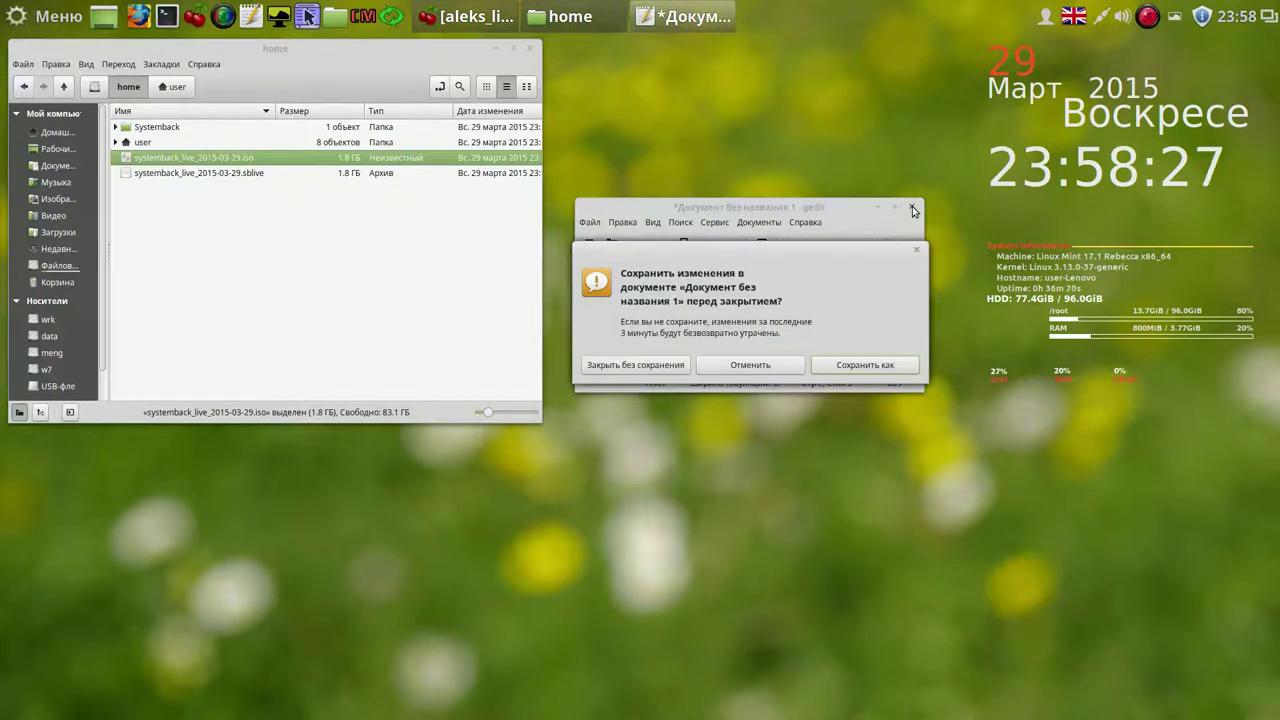
left_click(638, 368)
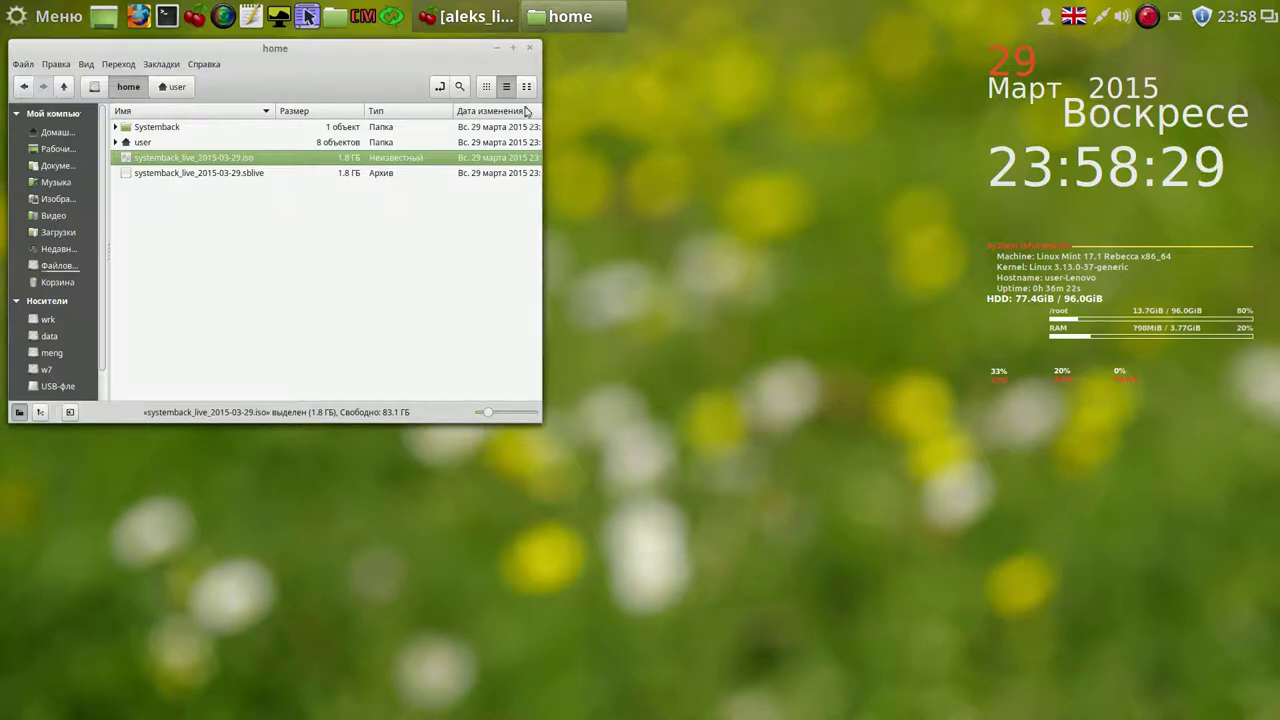
Close the home folder window and the CherryTree notes on installing Systemback
left_click(530, 48)
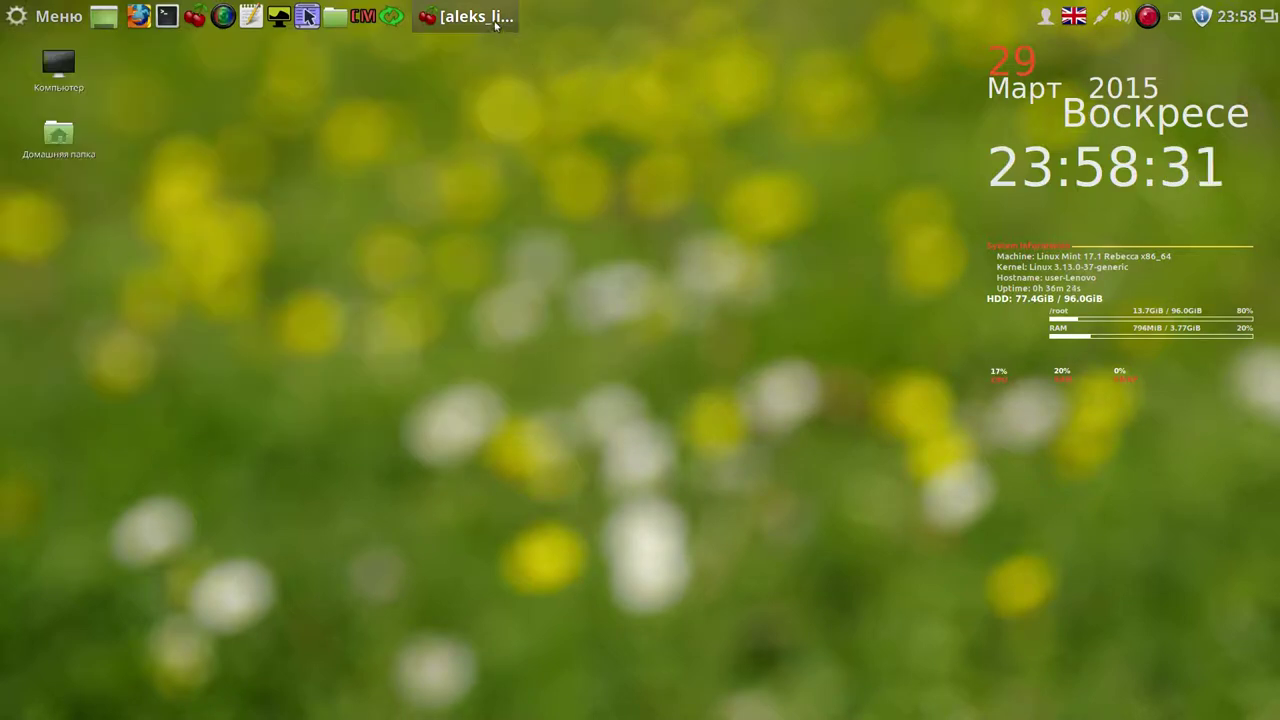
left_click(490, 18)
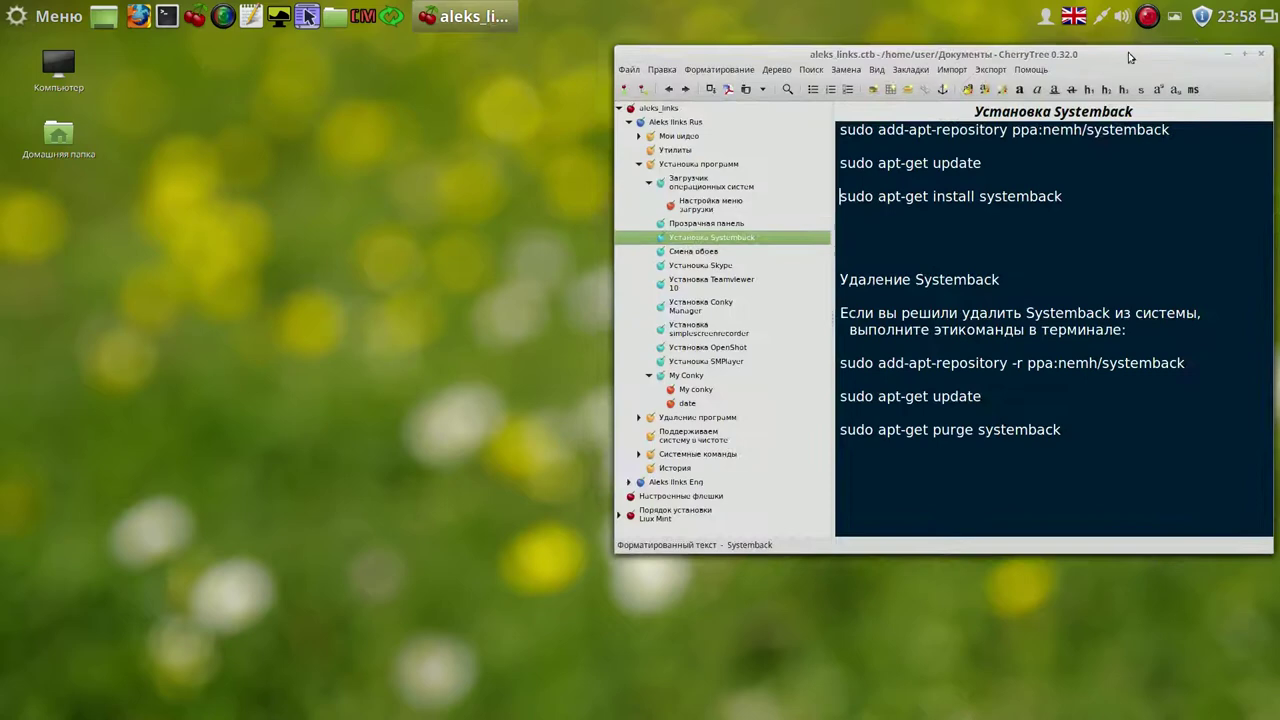
left_click(1260, 55)
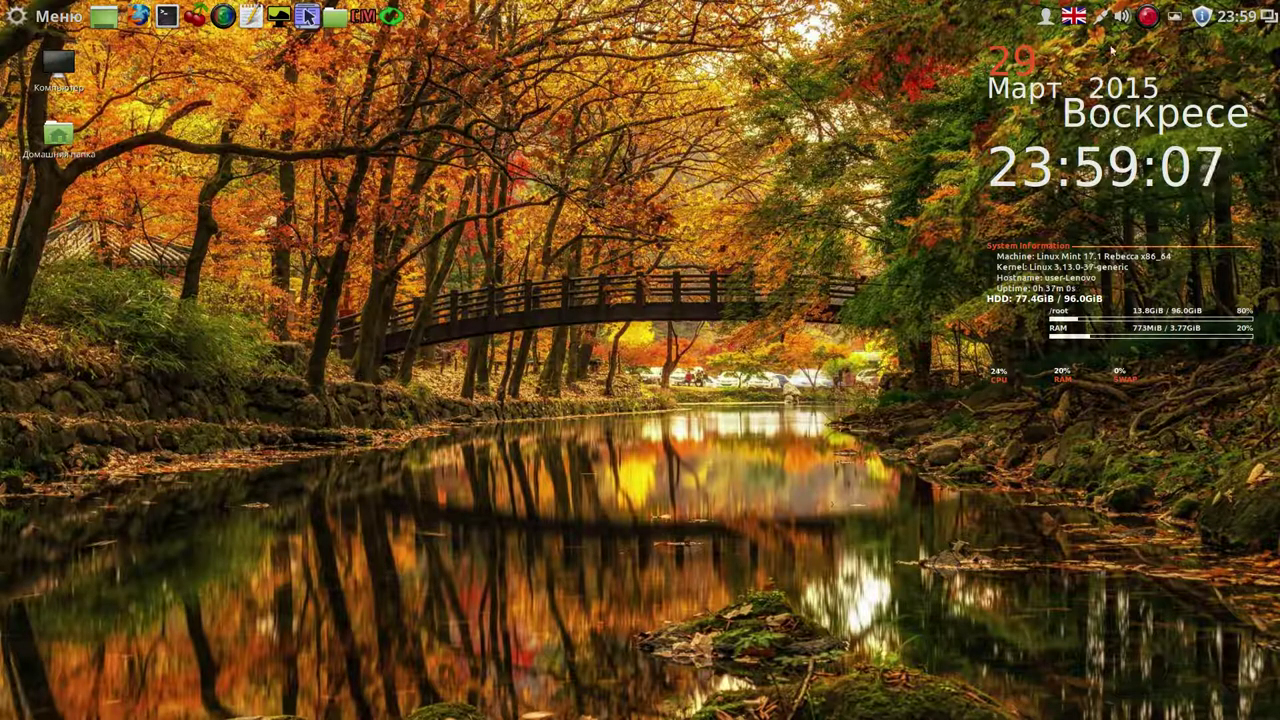
scroll(1151, 20, "up", 2)
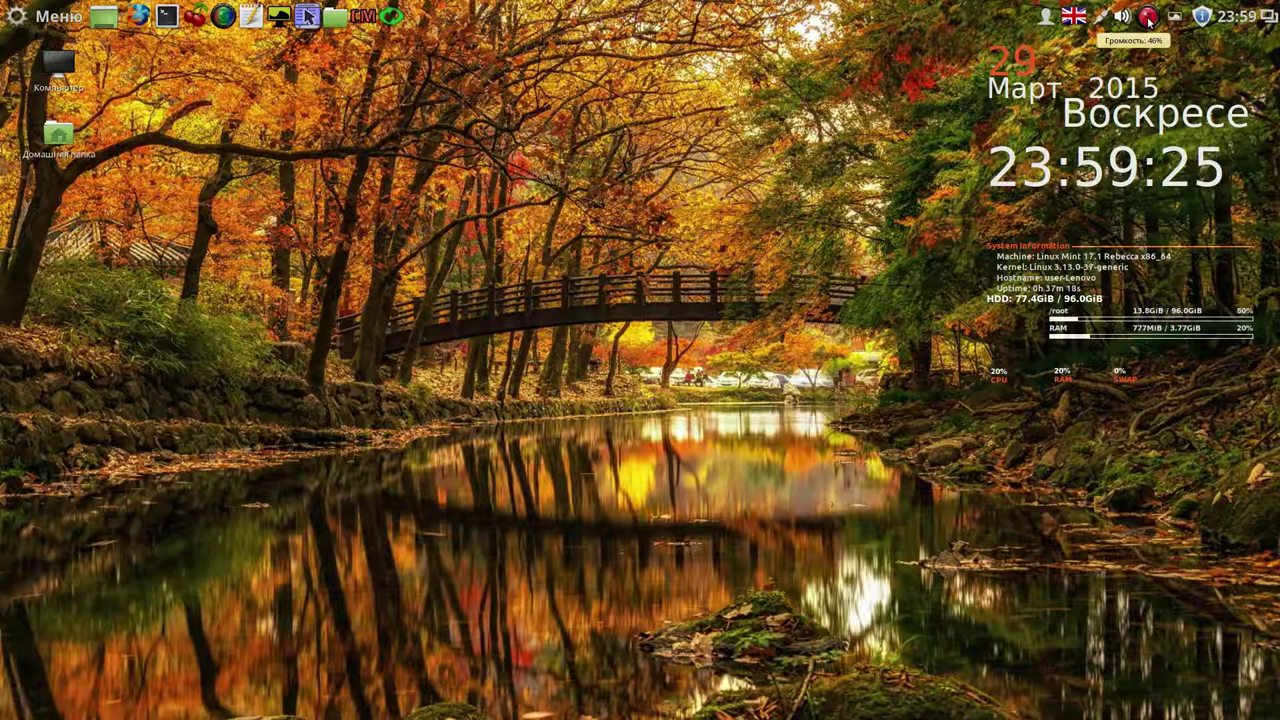
left_click(1147, 16)
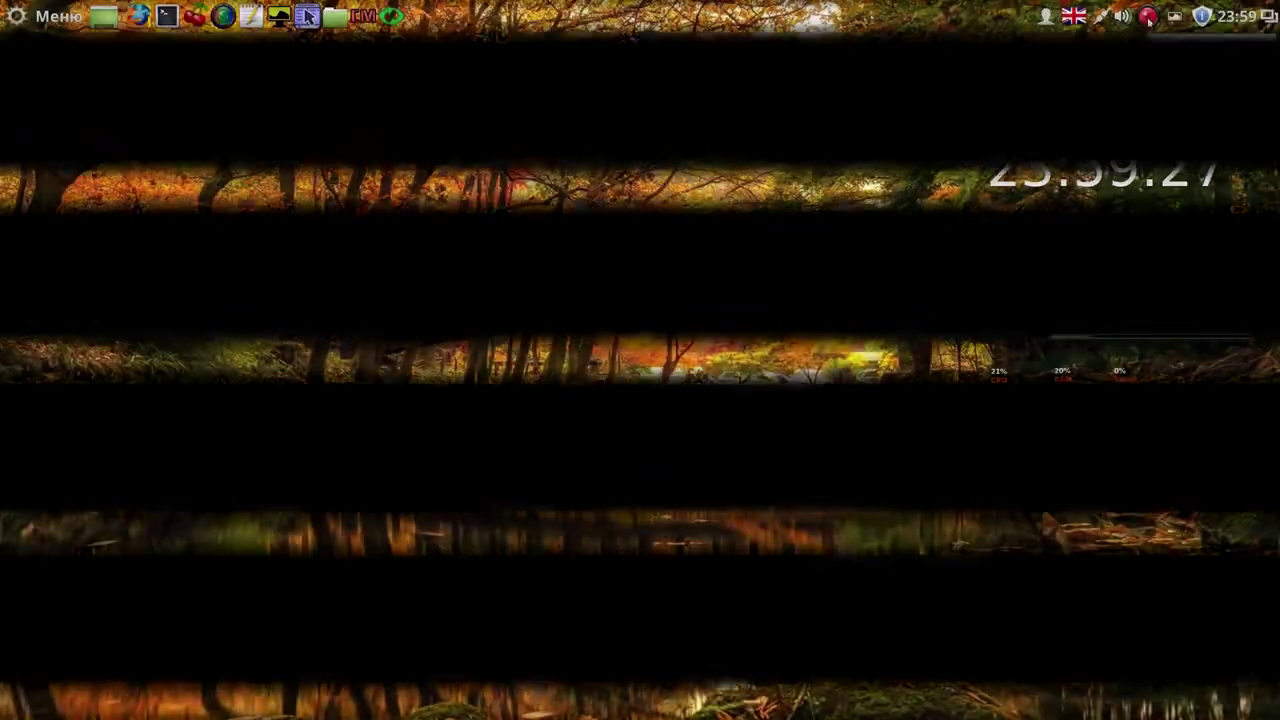
left_click(1172, 42)
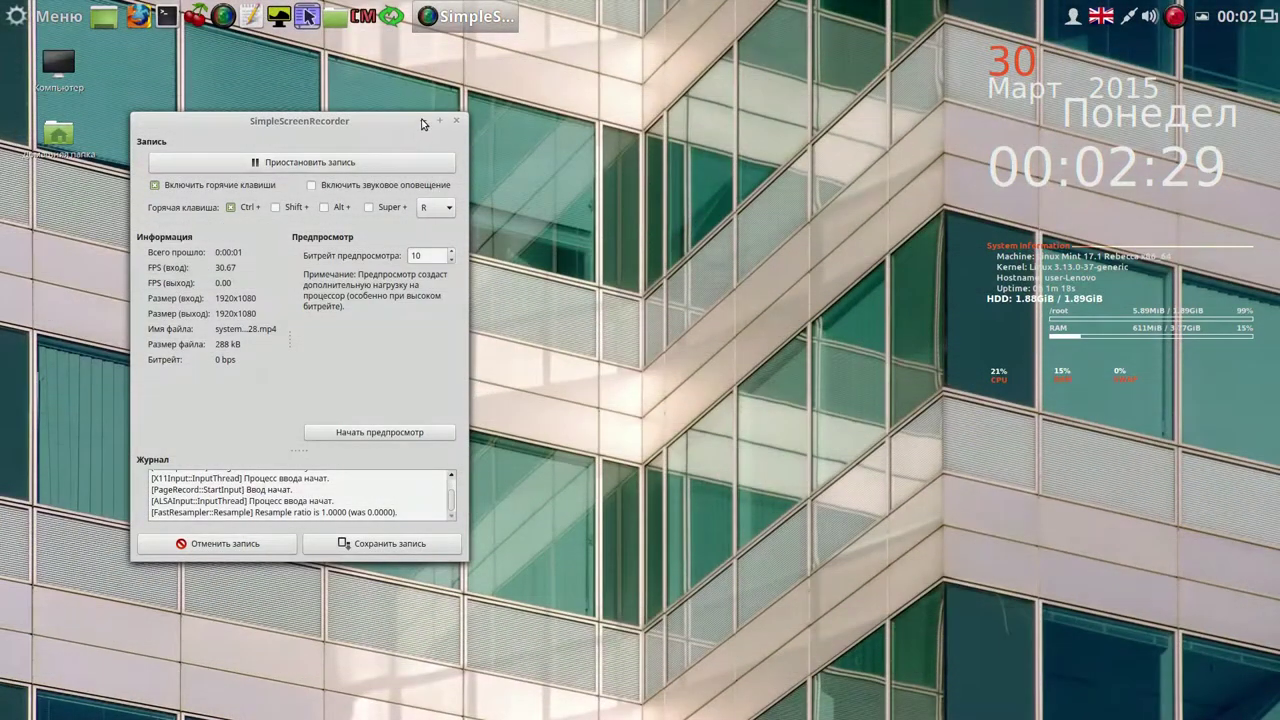
left_click(421, 126)
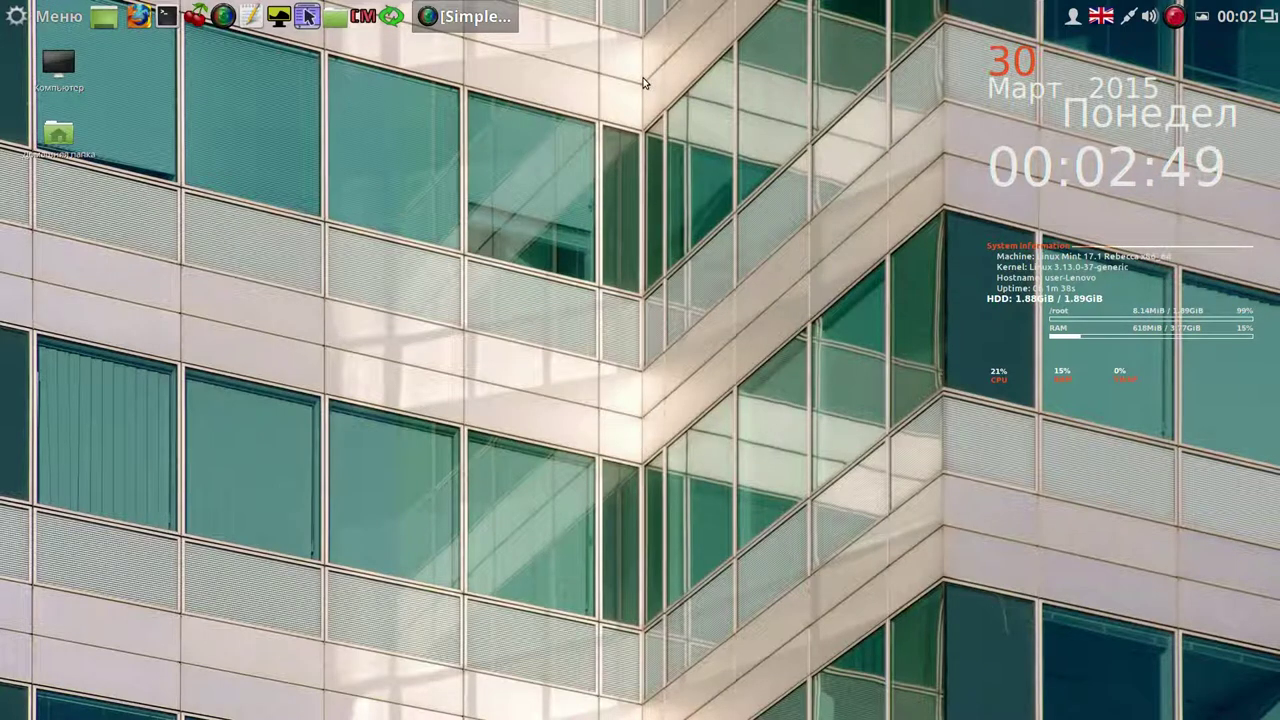
left_click(20, 19)
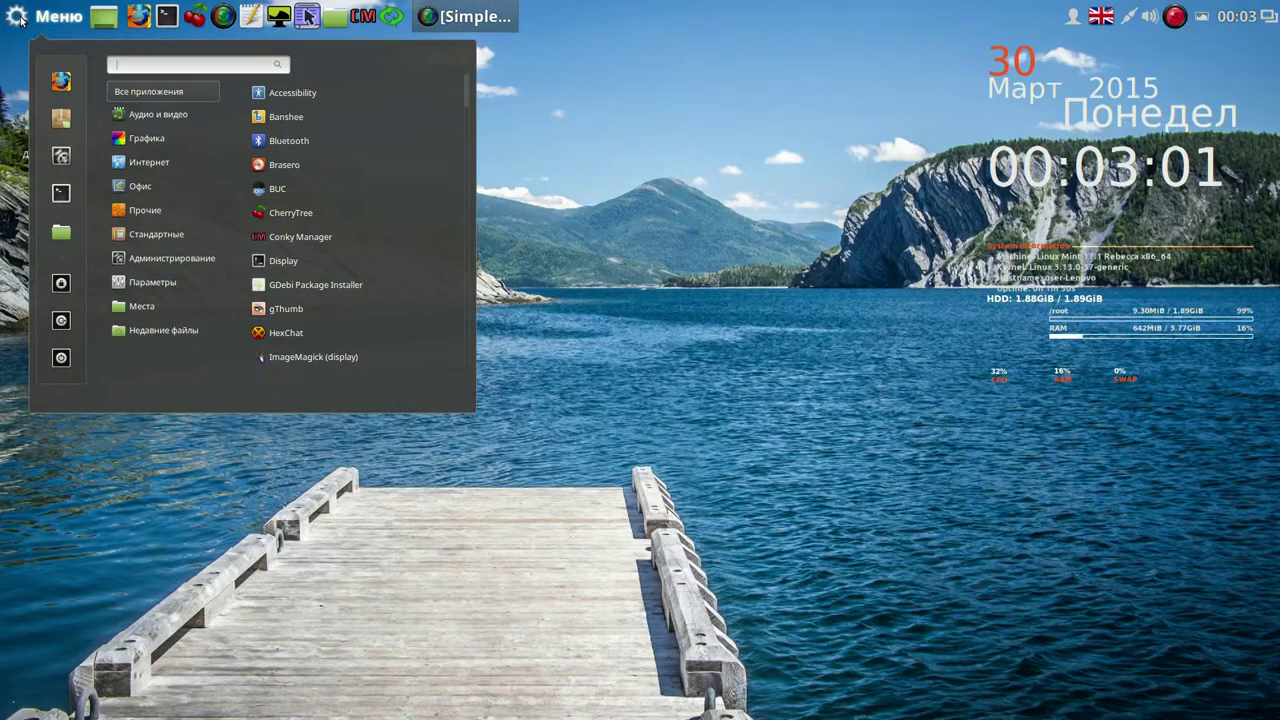
left_click(640, 103)
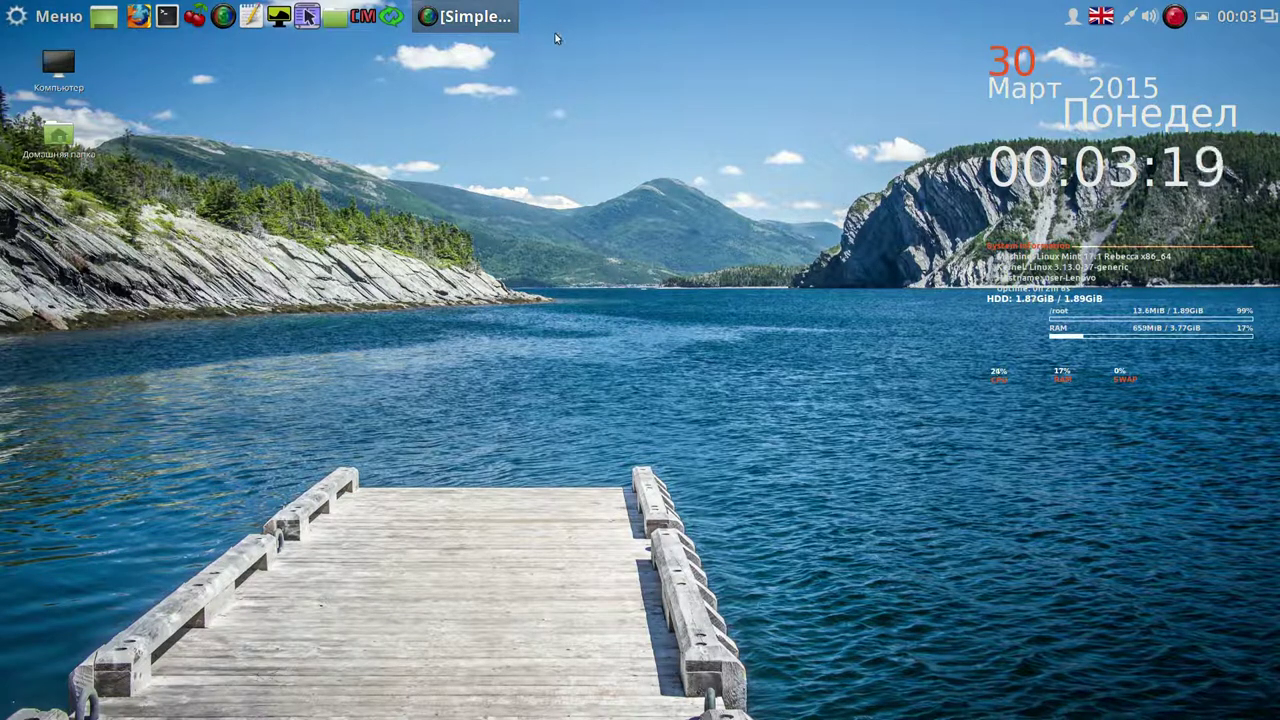
Look for GParted among the installed applications by checking the administration category and searching for gpart, then clear the search
left_click(55, 18)
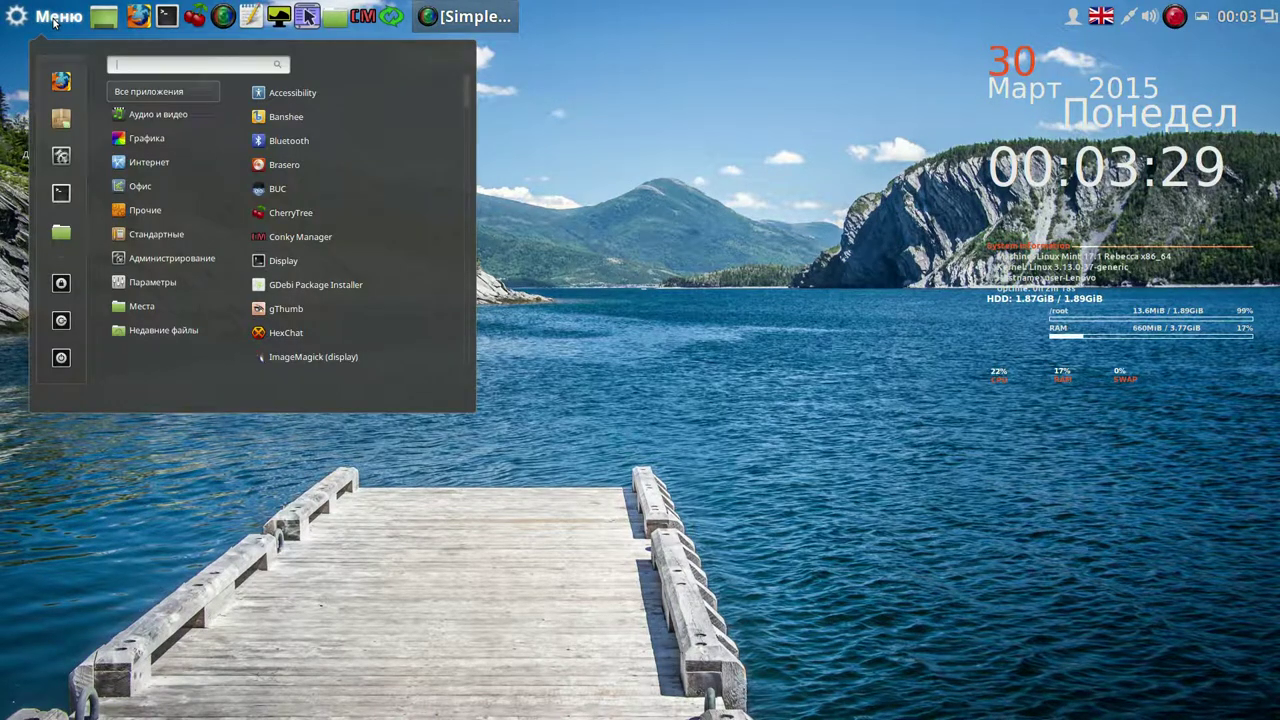
mouse_move(146, 259)
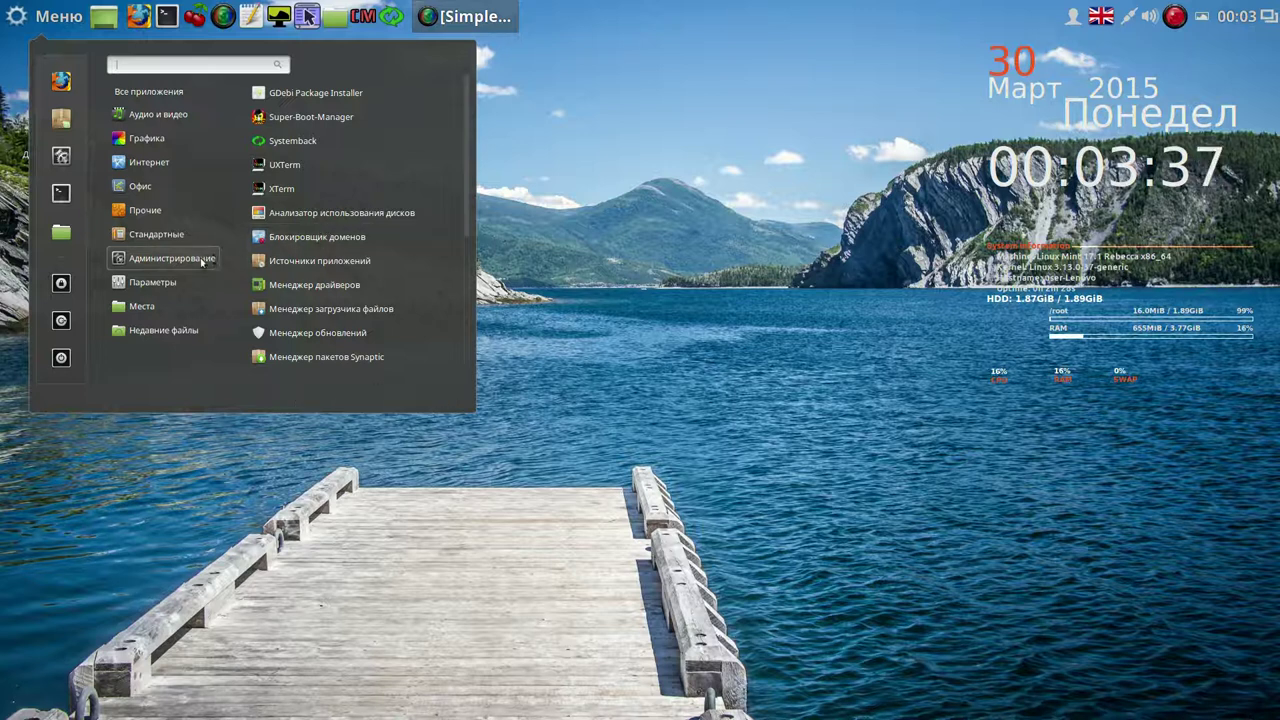
mouse_move(177, 285)
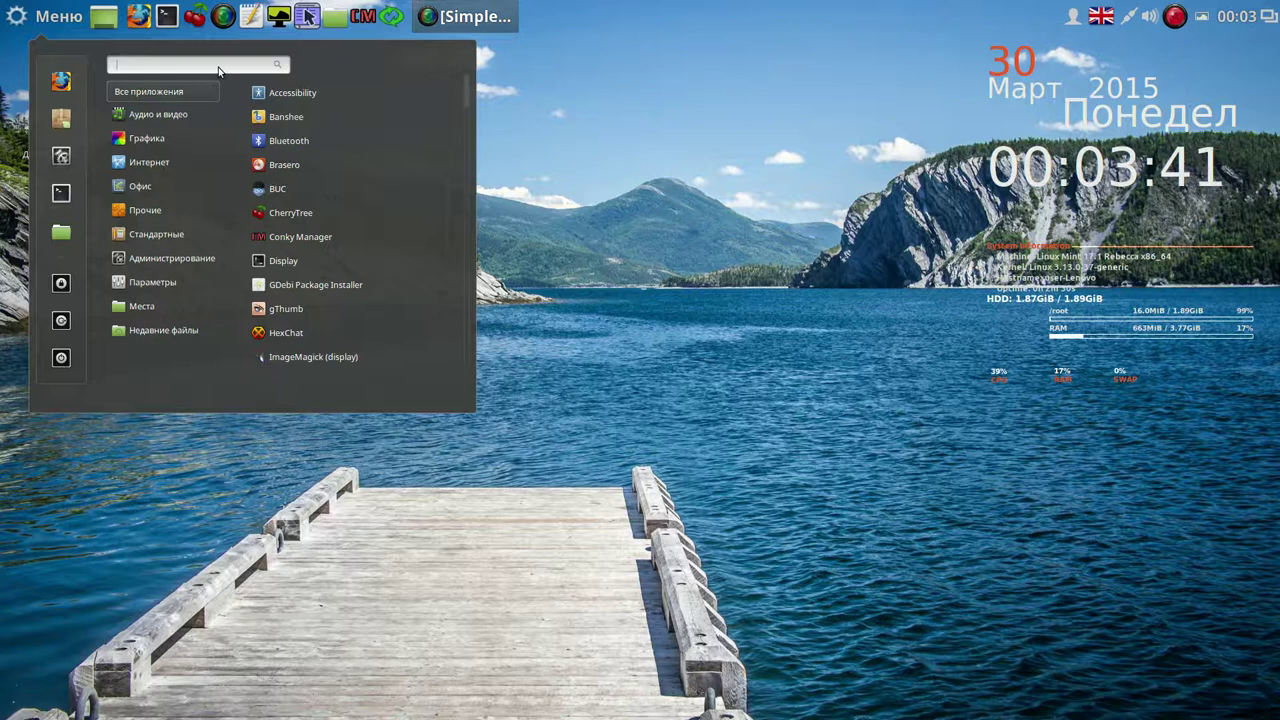
type("gpar")
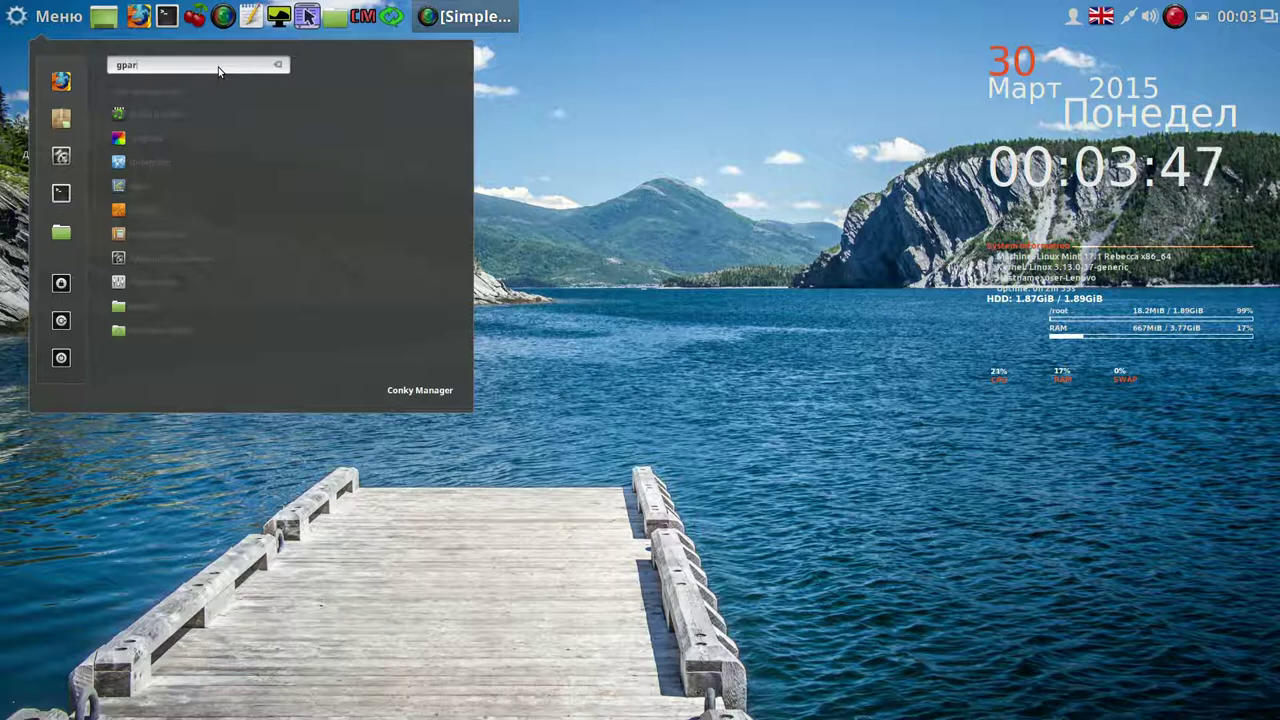
type("t")
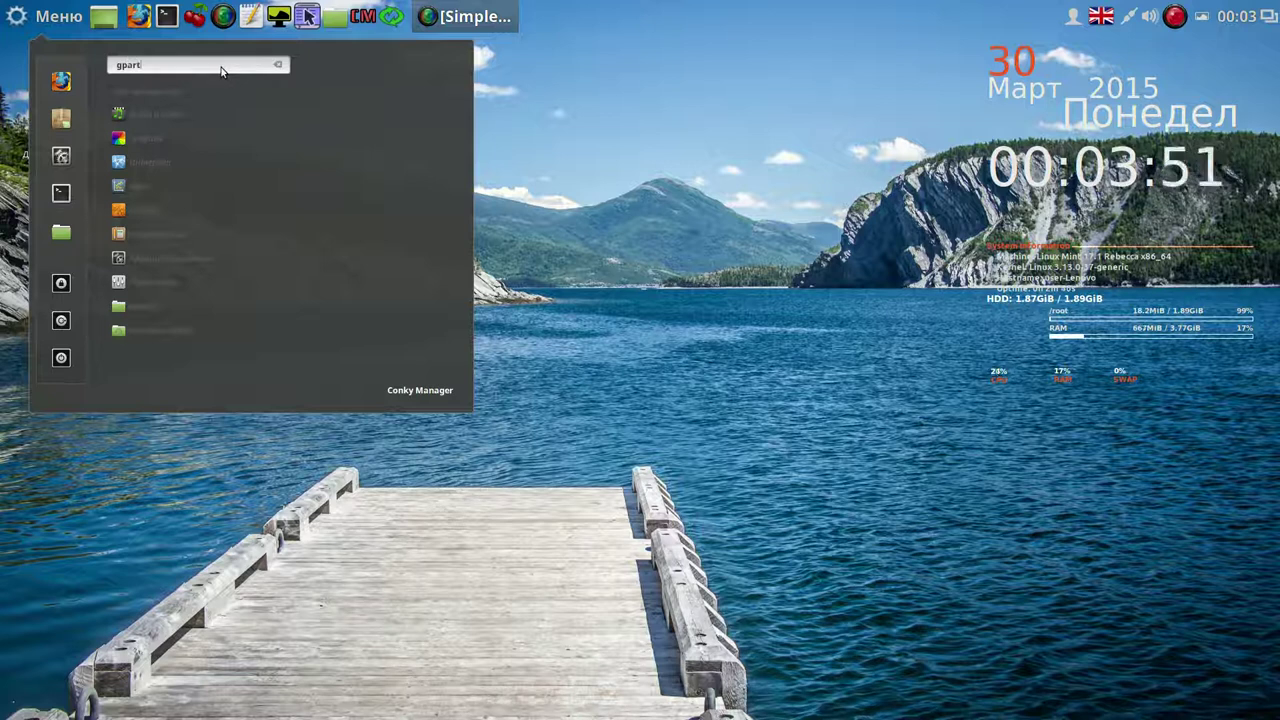
left_click(280, 64)
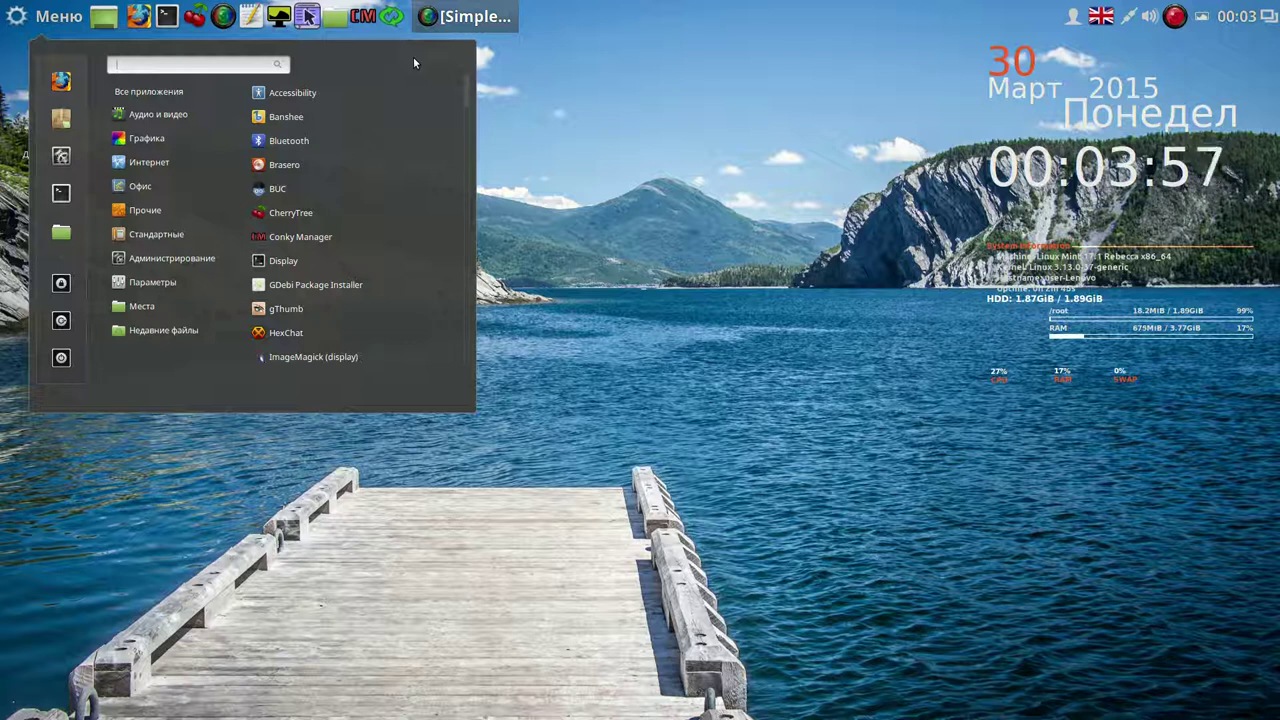
Launch the Software Manager and authenticate with the administrator password
left_click(146, 138)
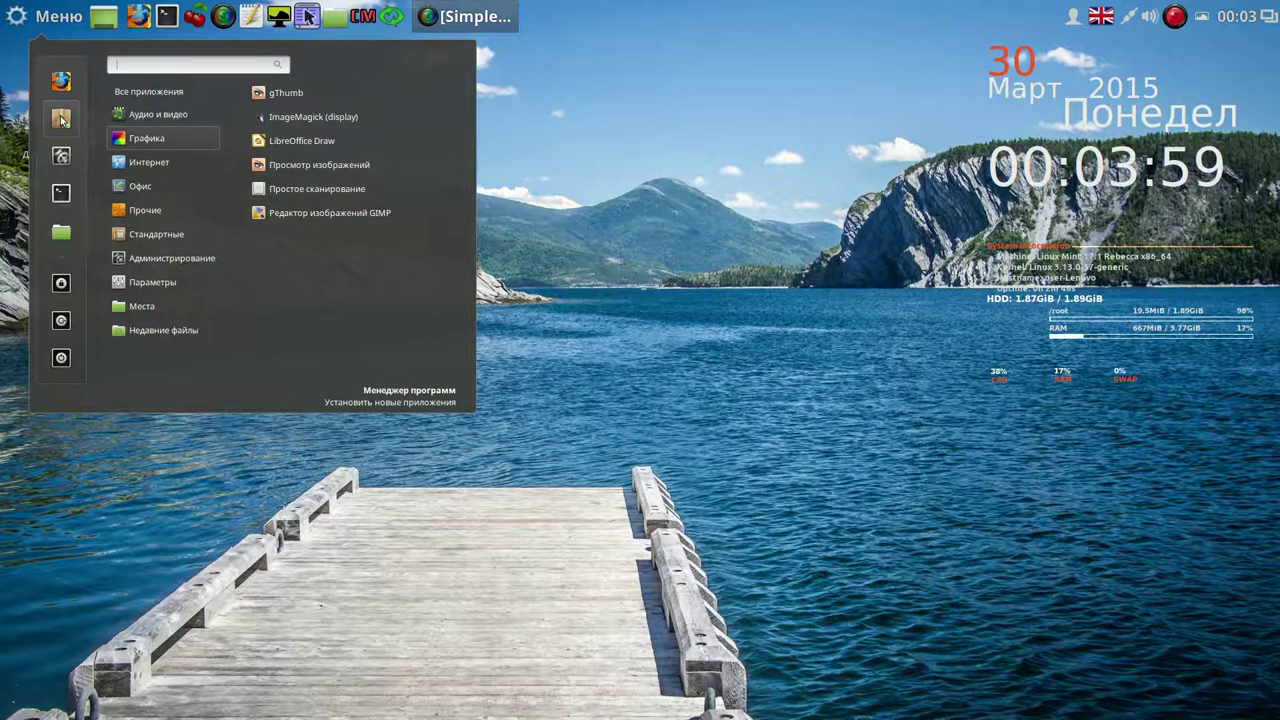
left_click(61, 120)
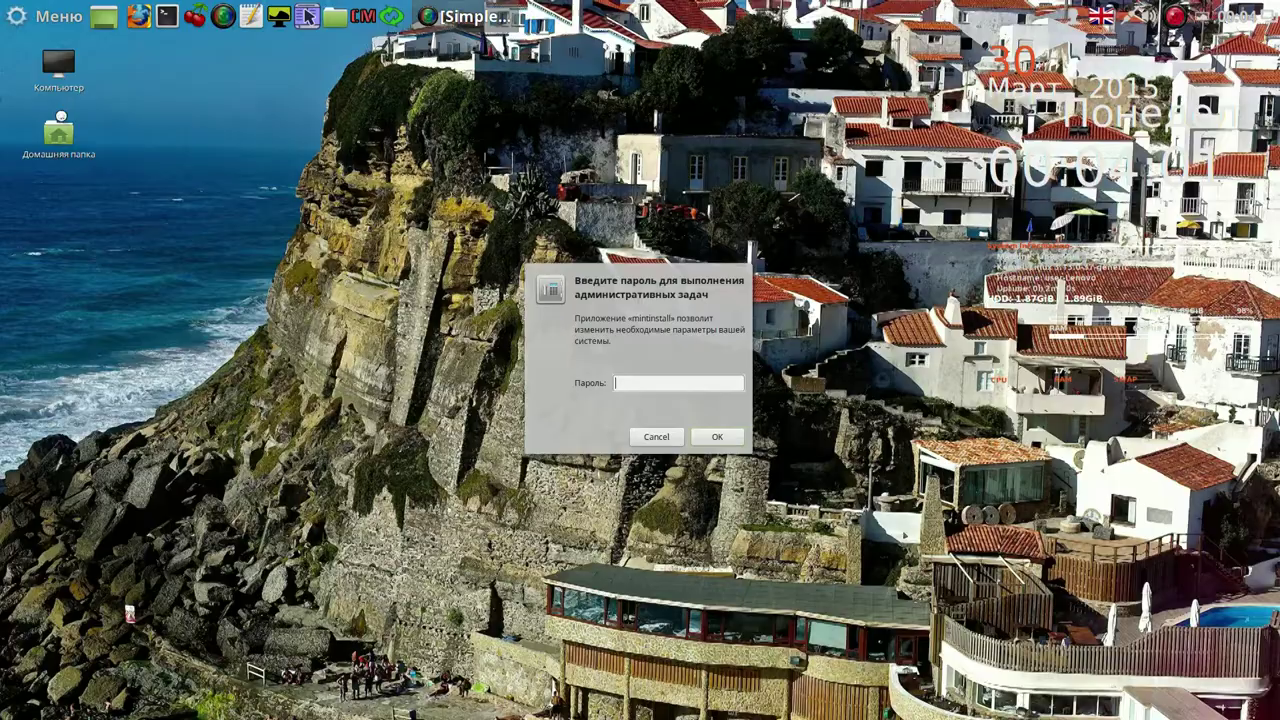
type("••••")
left_click(719, 437)
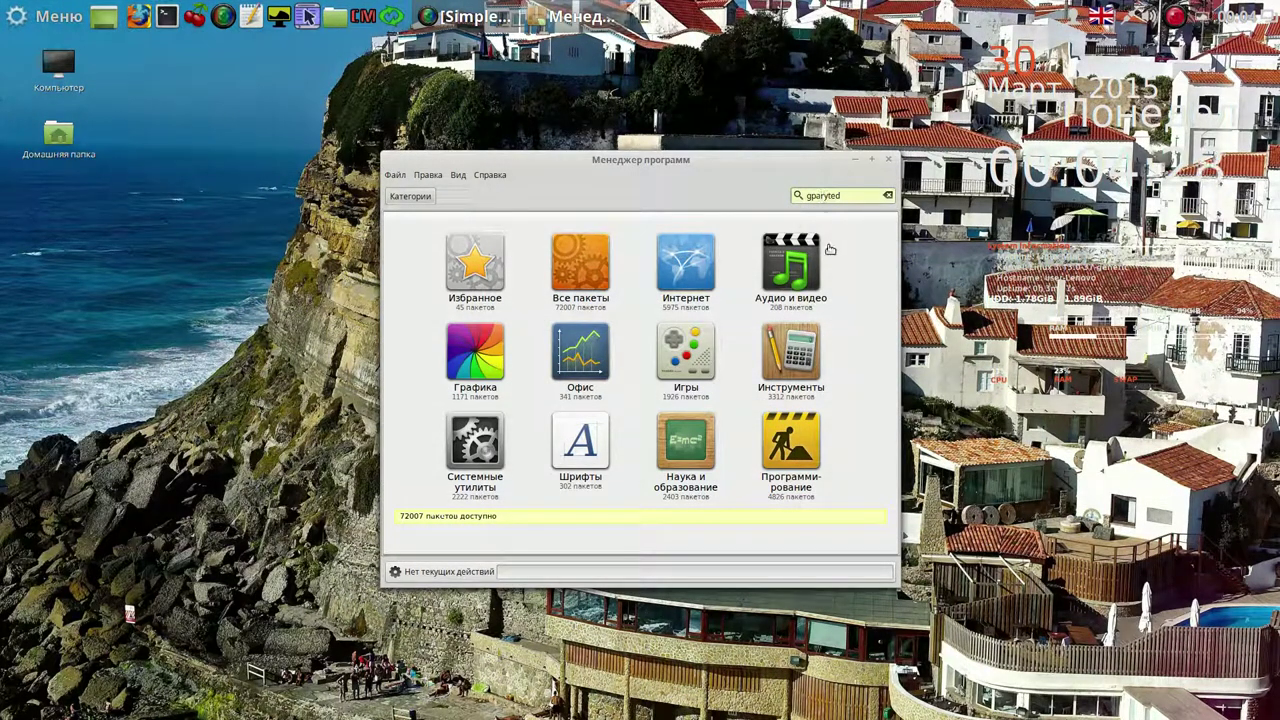
Search the Software Manager for gparted and open the details page of the gparted package
key("Delete")
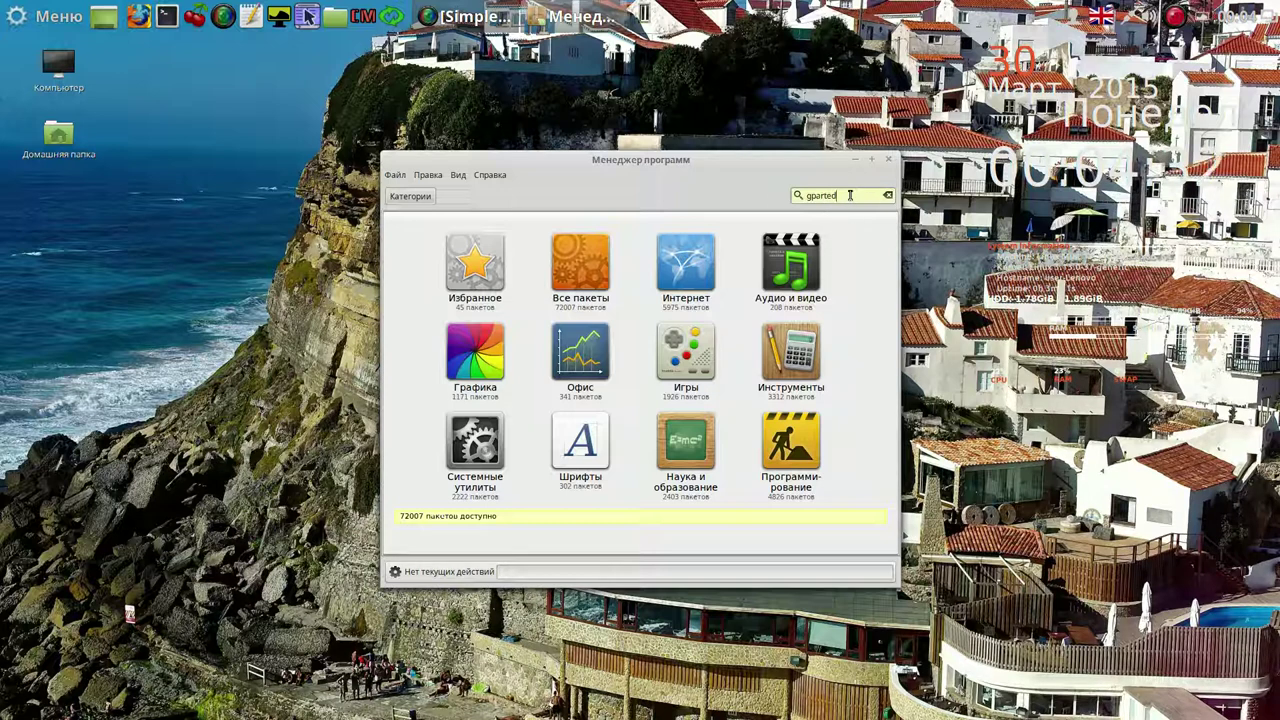
key("Return")
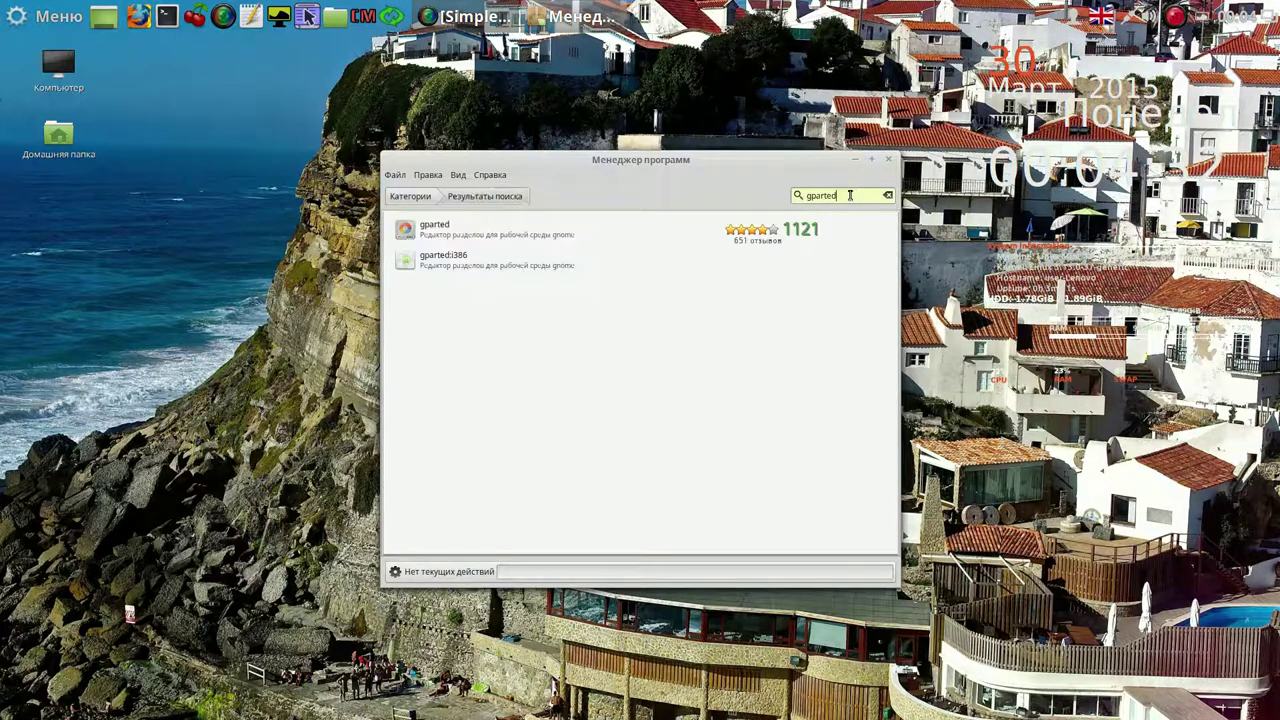
left_click(432, 234)
left_click(433, 236)
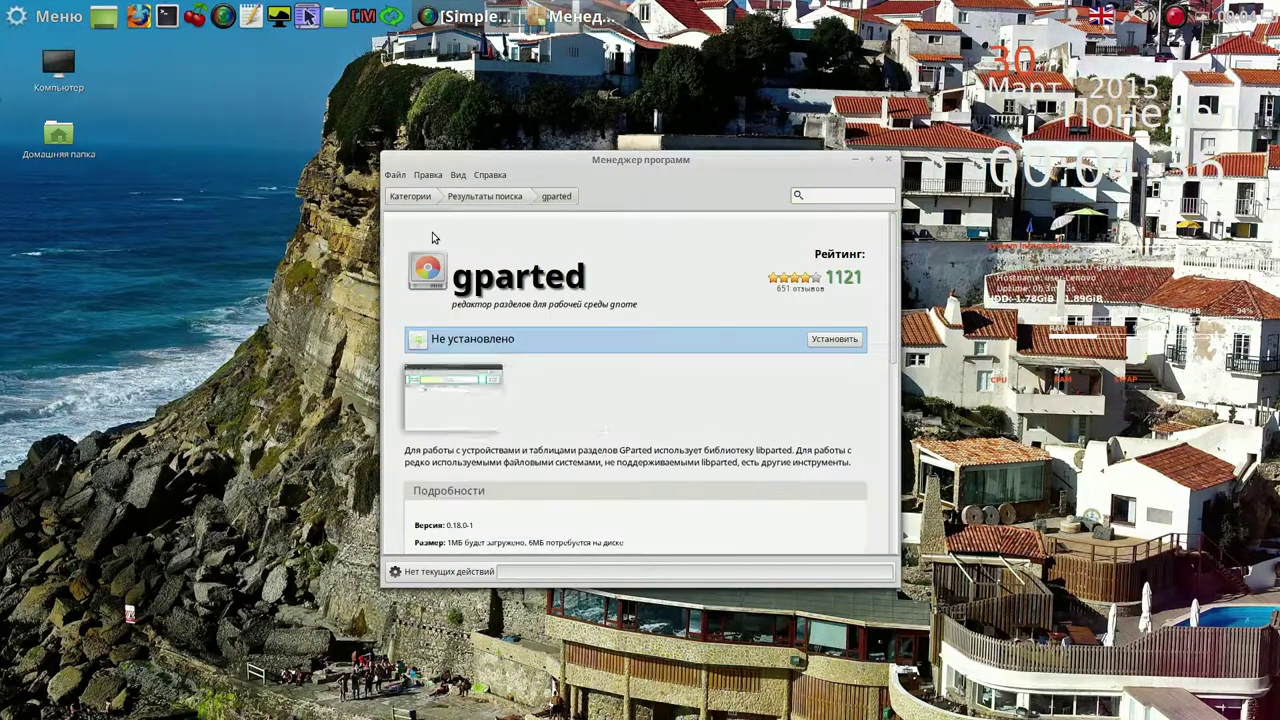
Install the gparted package and close the Software Manager
left_click(836, 340)
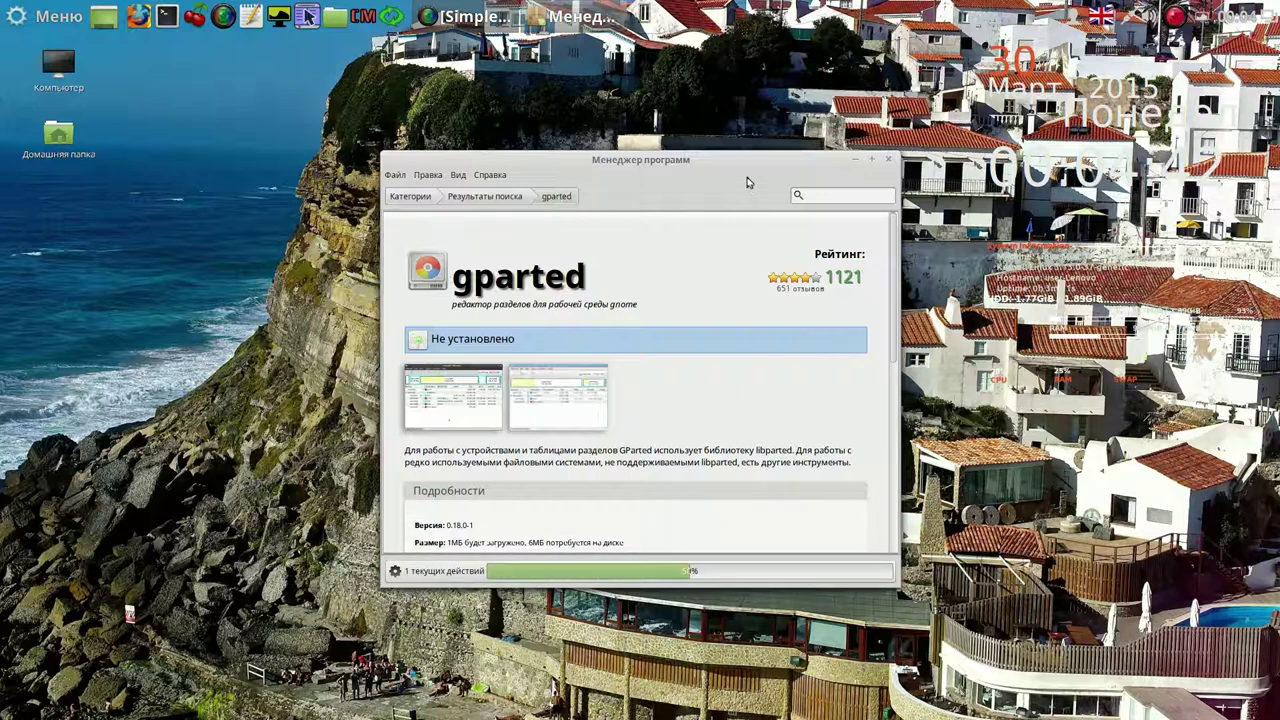
left_click_drag(741, 168, 548, 94)
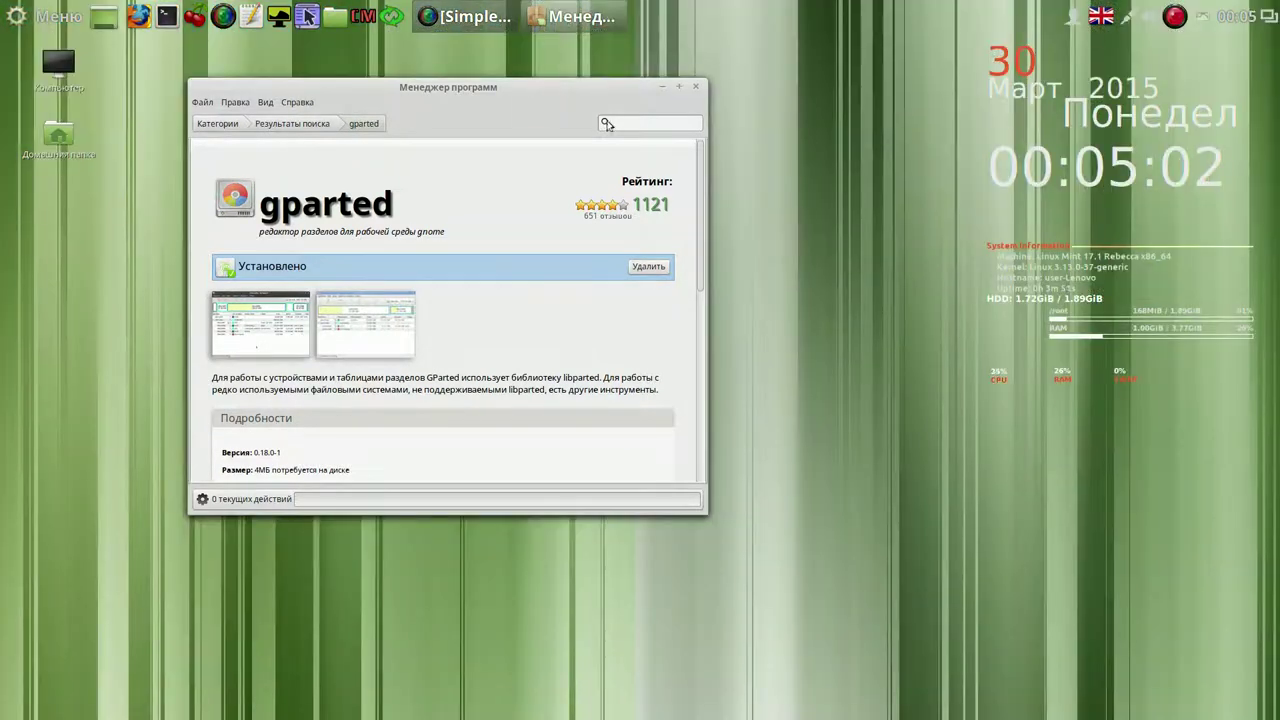
left_click(696, 86)
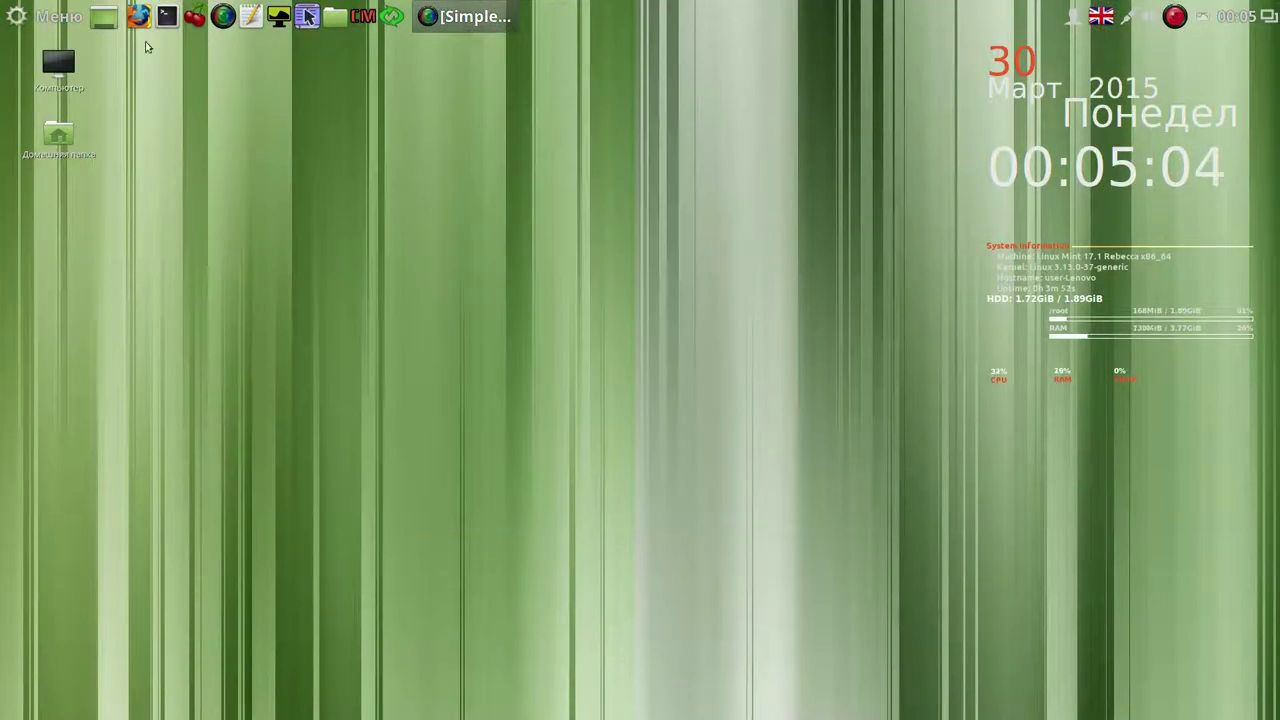
Add a GParted launcher to the panel from the list of all applications
left_click(60, 18)
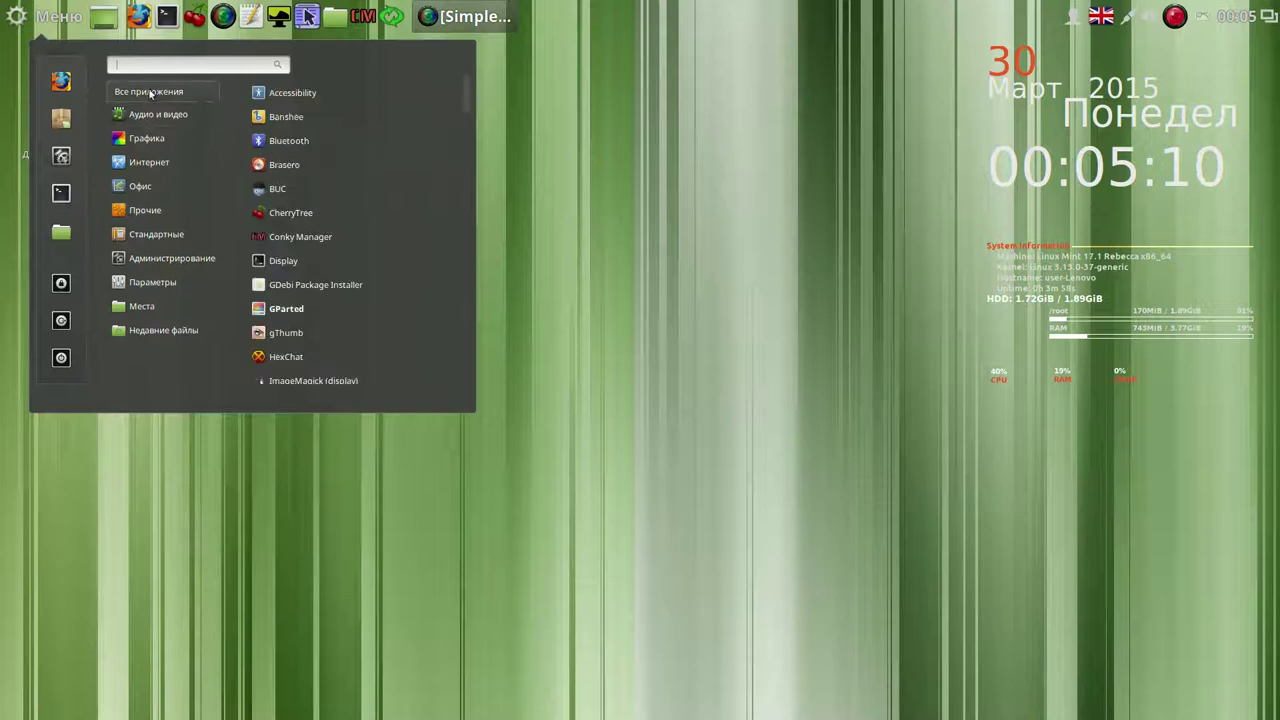
right_click(302, 308)
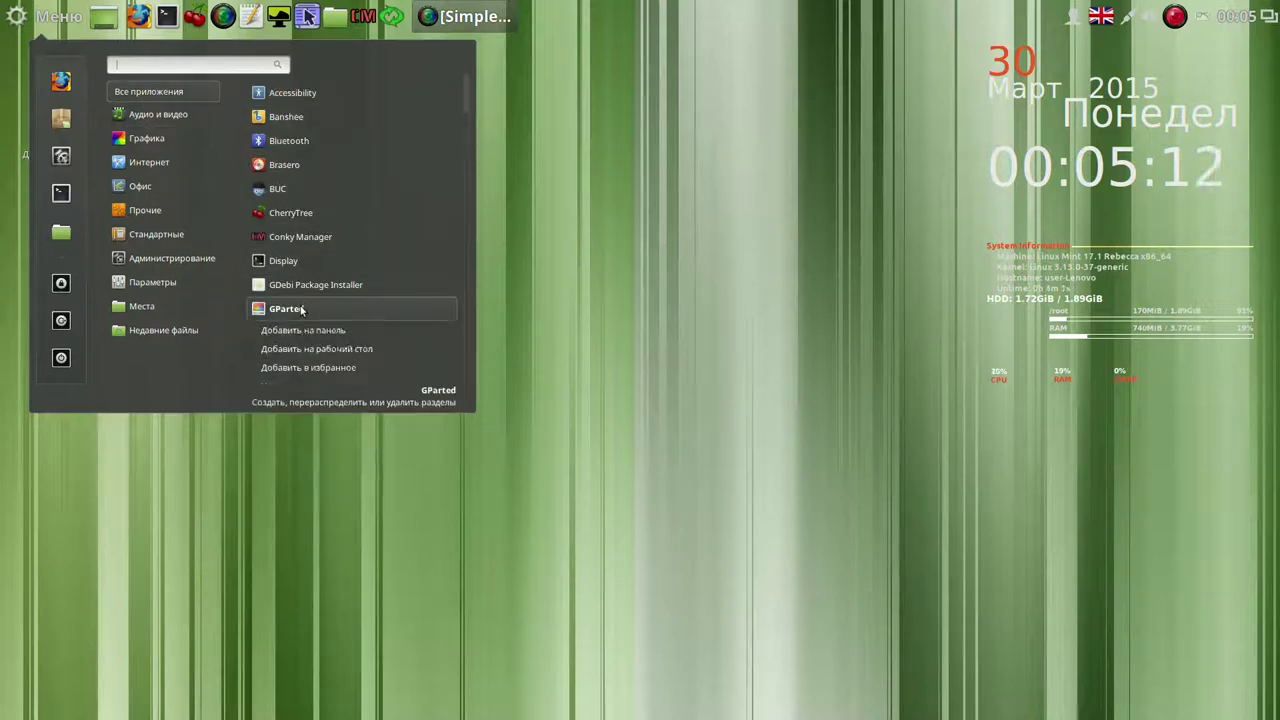
left_click(322, 313)
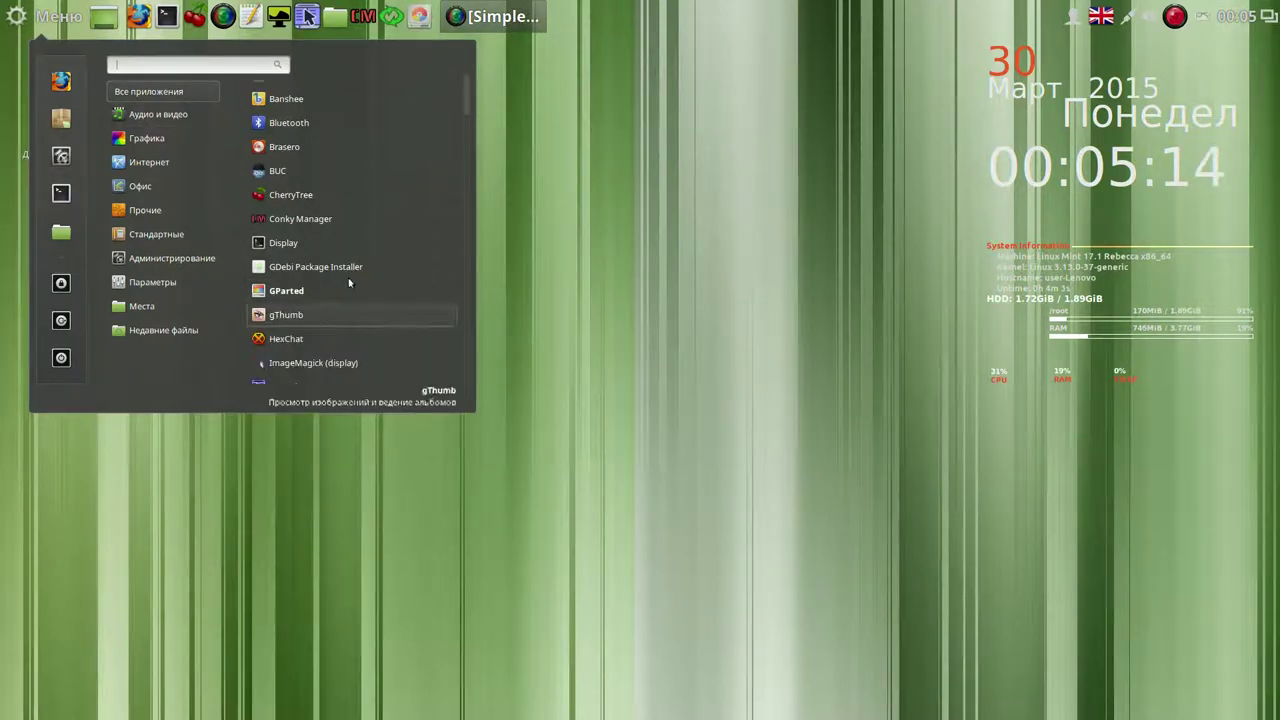
left_click(636, 121)
Launch GParted, authenticate with the administrator password, and ignore the partition table error for /dev/sdd
left_click(418, 20)
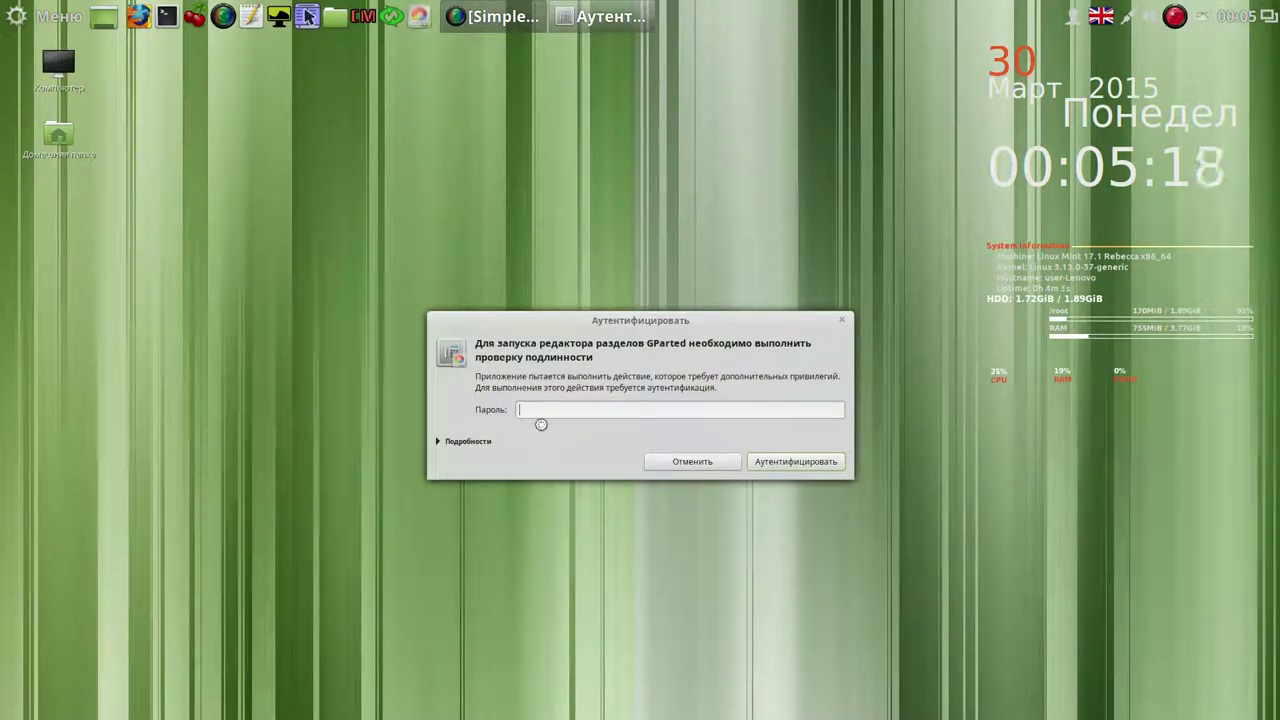
type("••••")
left_click(774, 461)
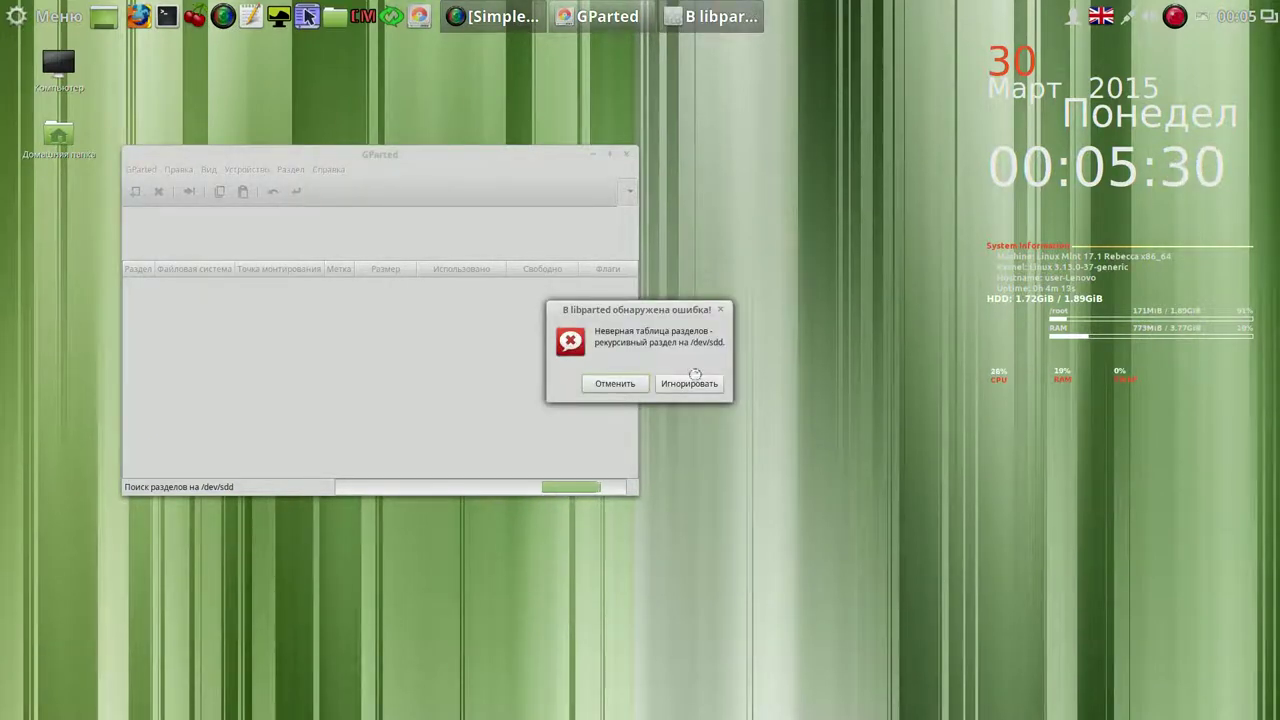
left_click(697, 383)
left_click_drag(542, 171, 659, 87)
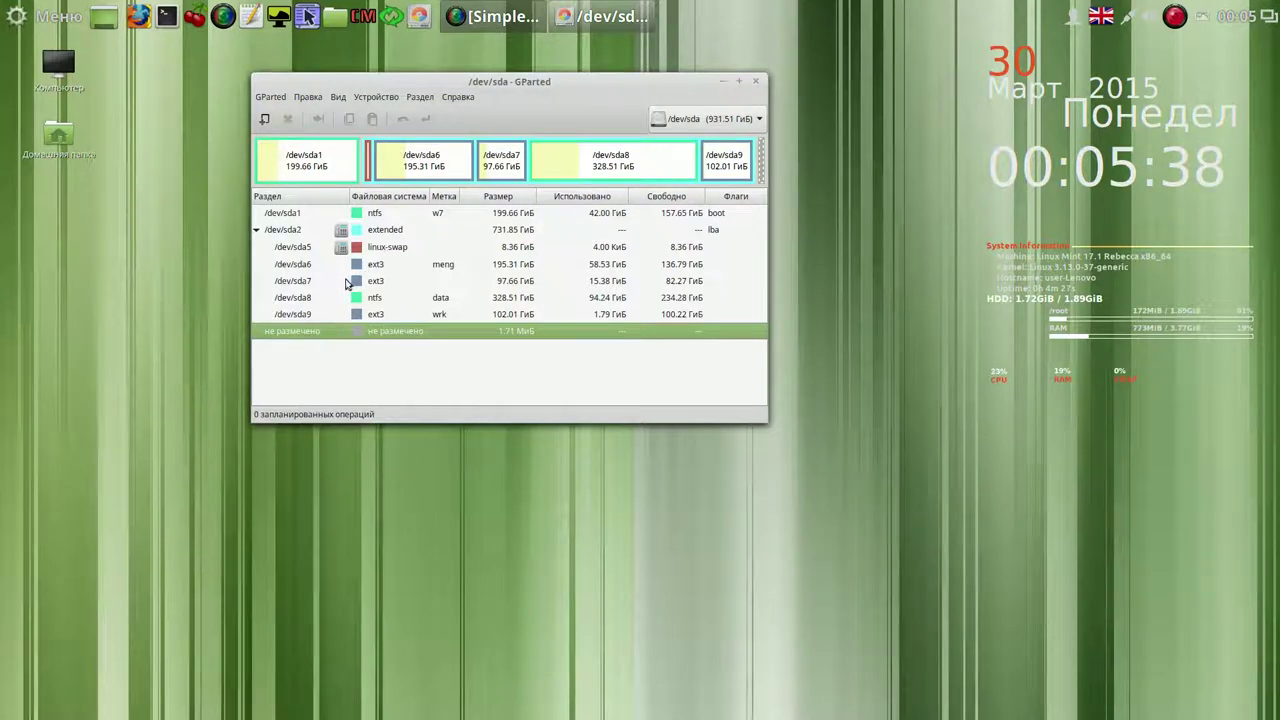
Queue formatting of the /dev/sda7 partition as ext3
left_click(311, 284)
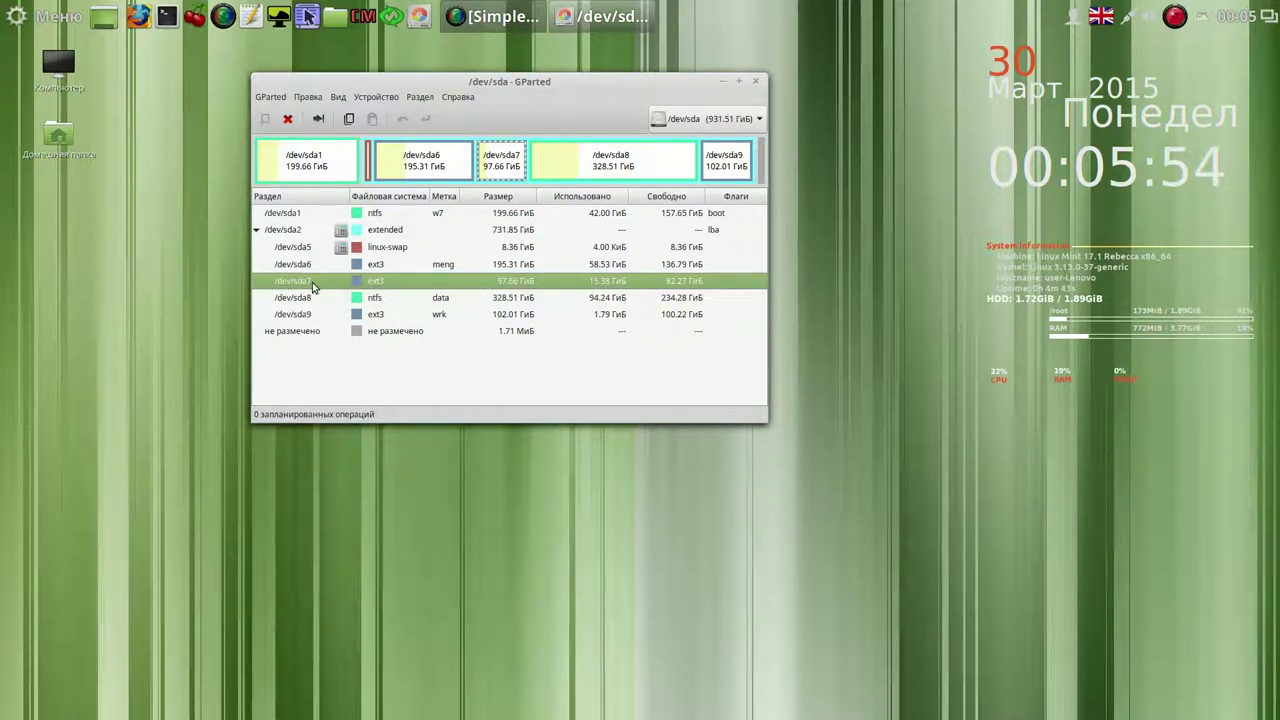
right_click(438, 285)
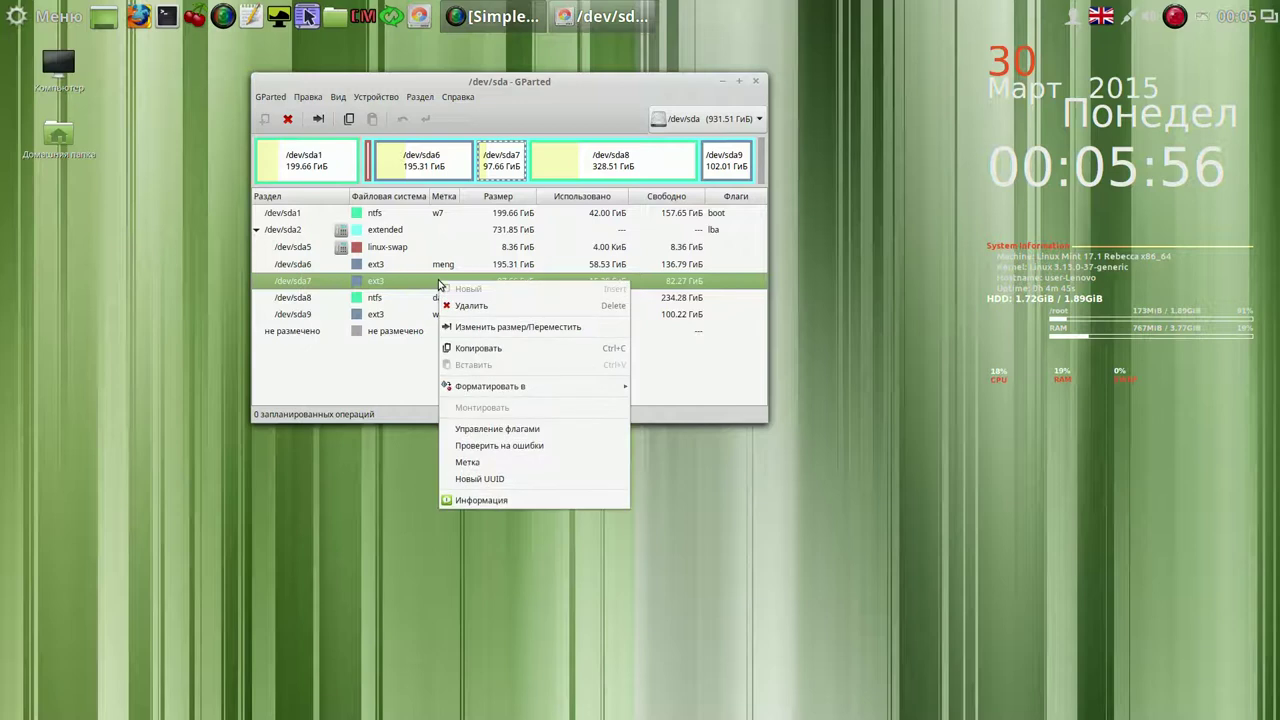
mouse_move(483, 386)
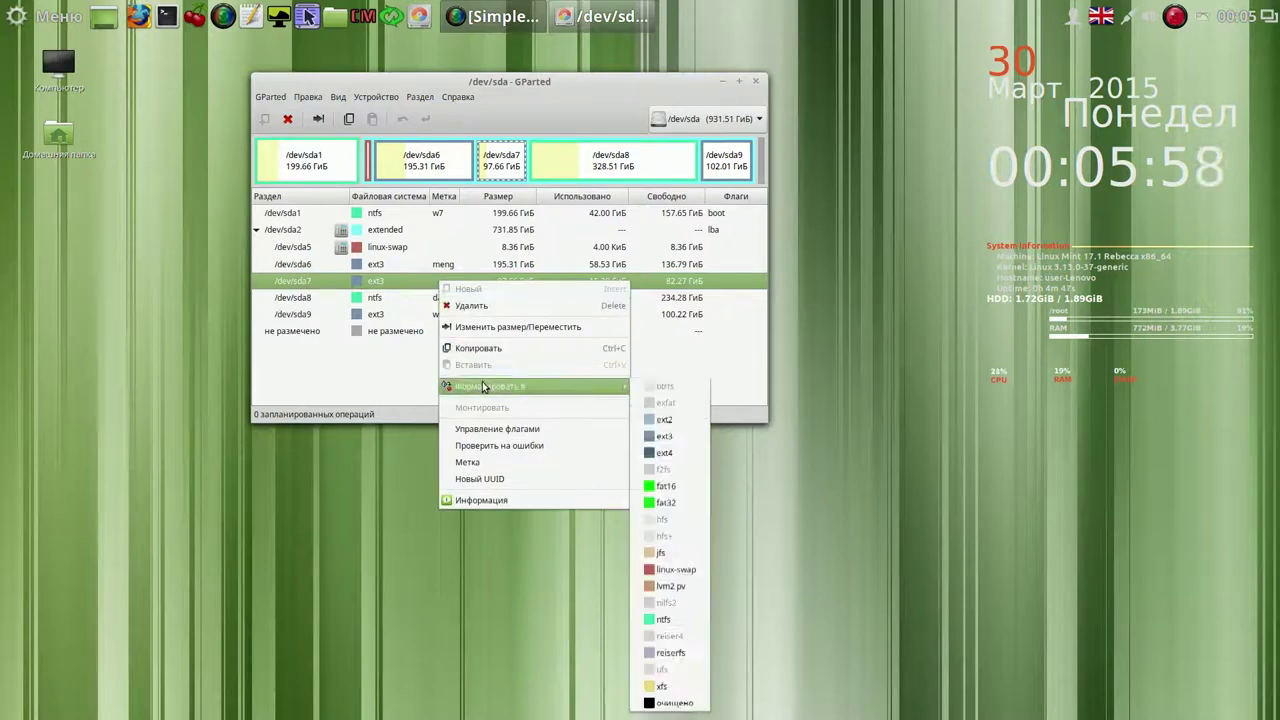
left_click(670, 437)
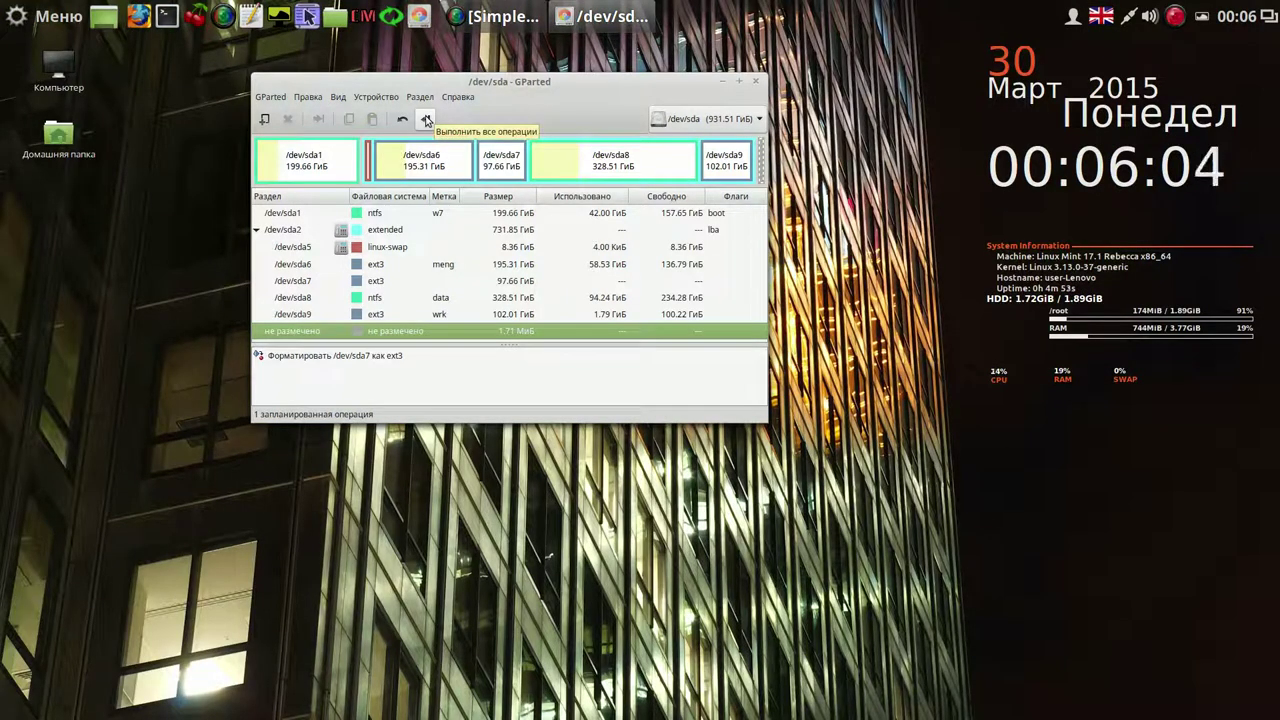
Apply the pending format operation to /dev/sda7, ignore the partition table error for /dev/sdd, and close GParted
left_click(426, 120)
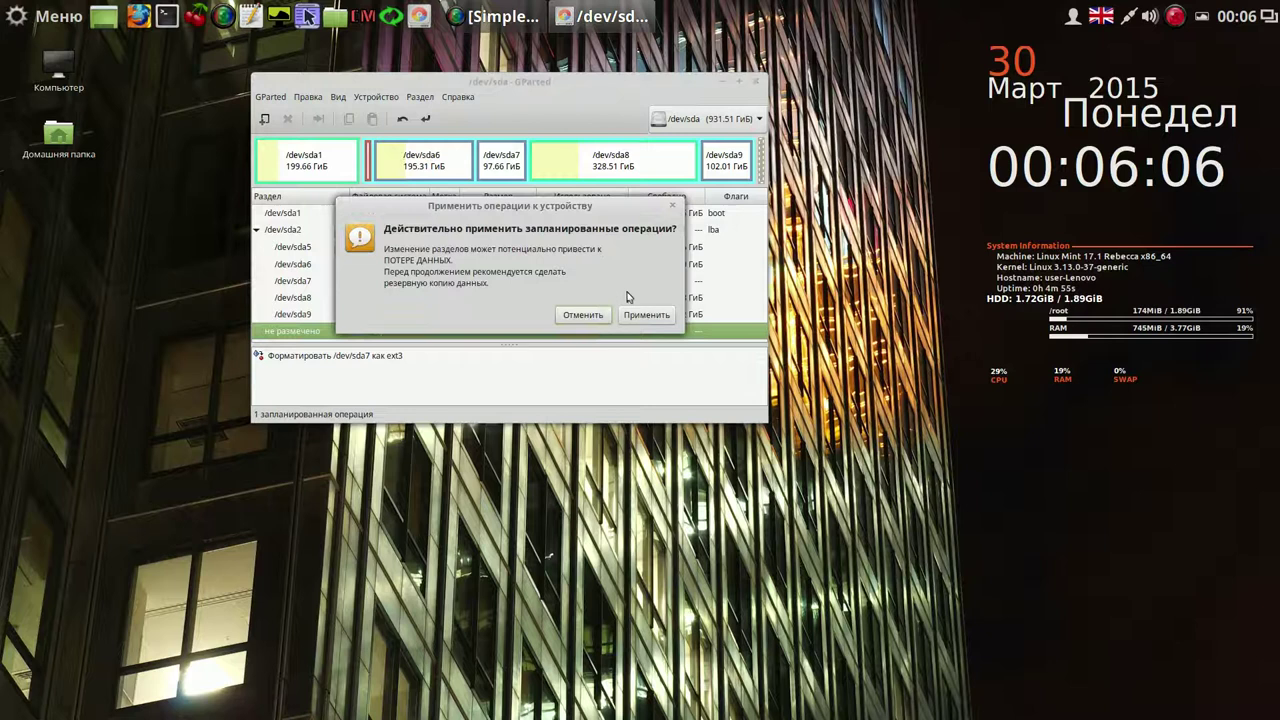
left_click(640, 316)
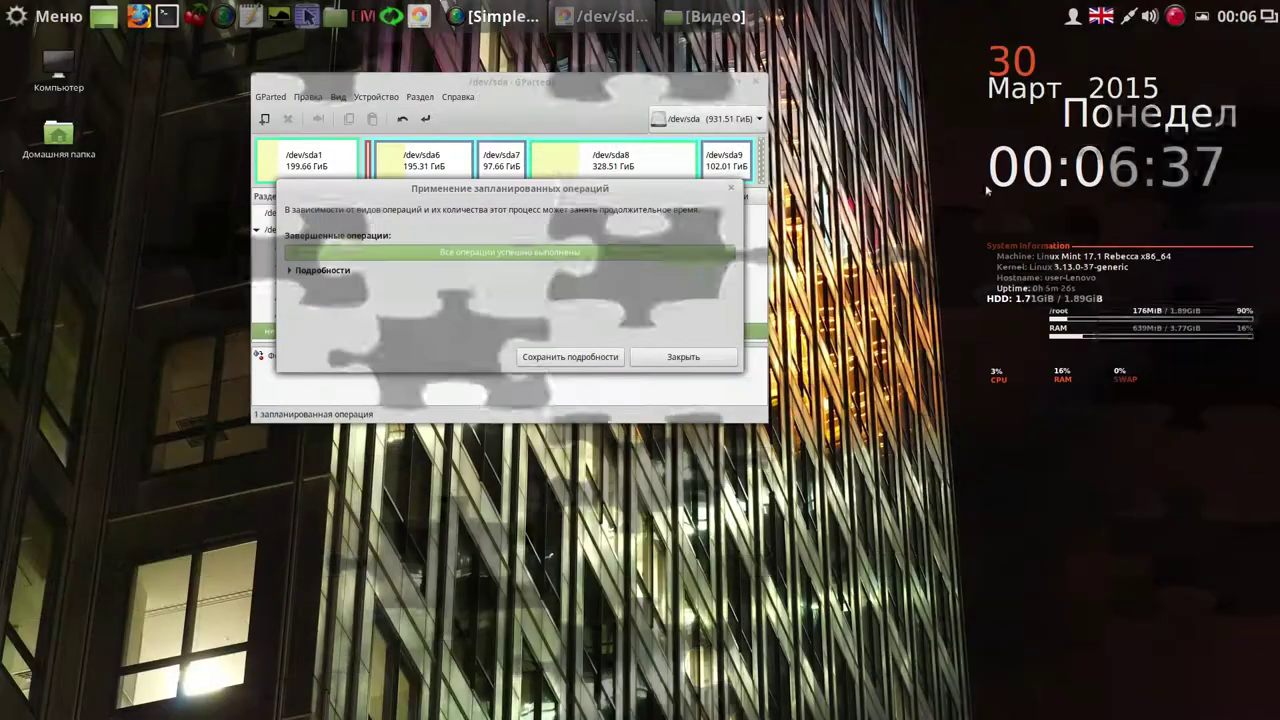
left_click(709, 362)
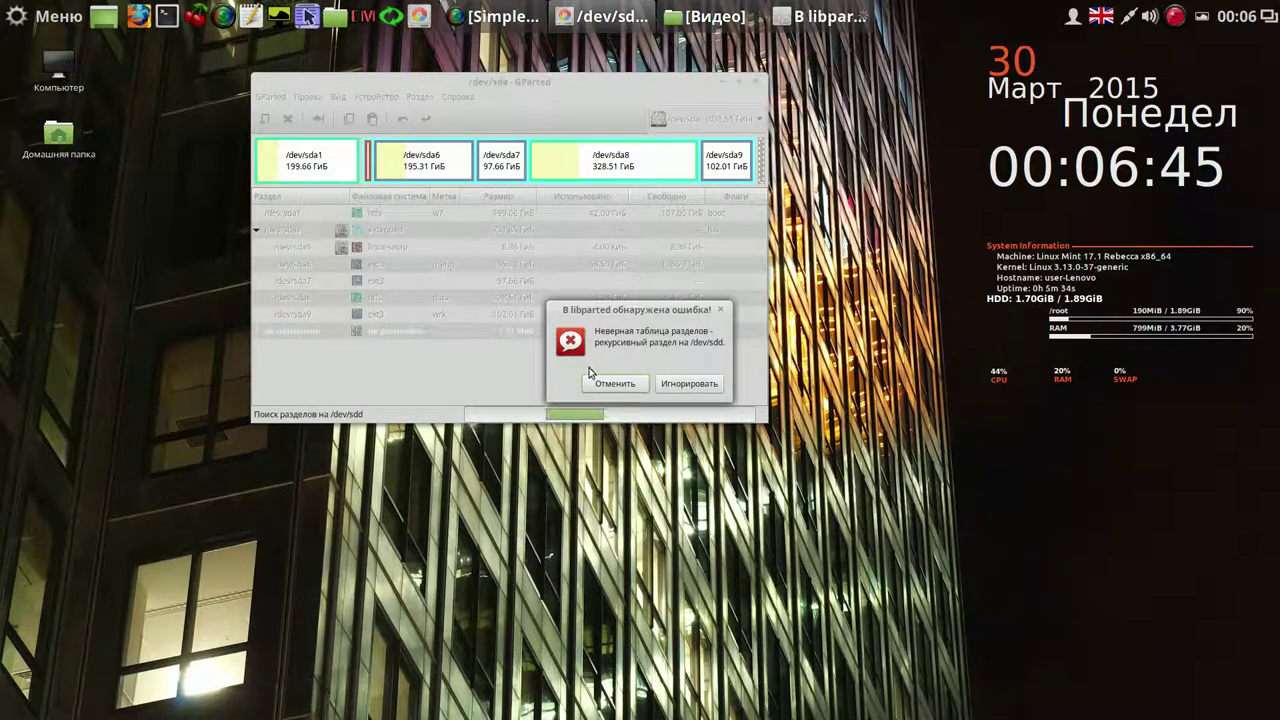
left_click(686, 386)
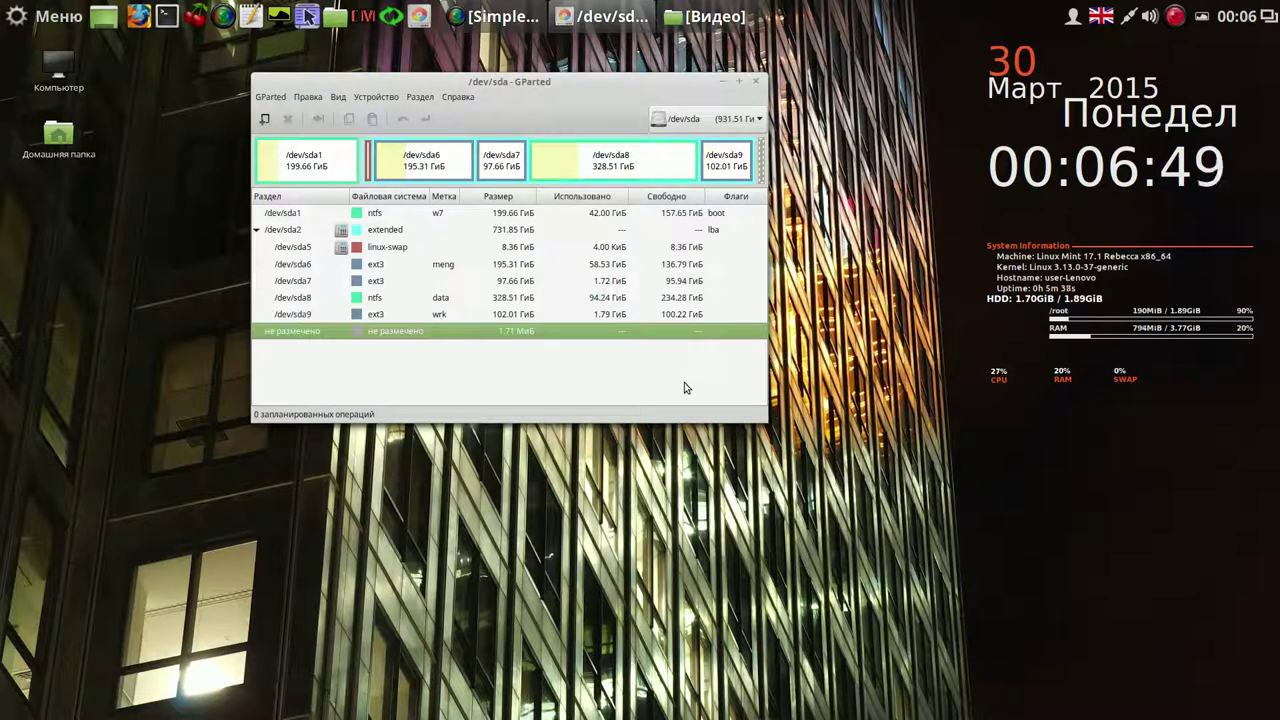
left_click(338, 283)
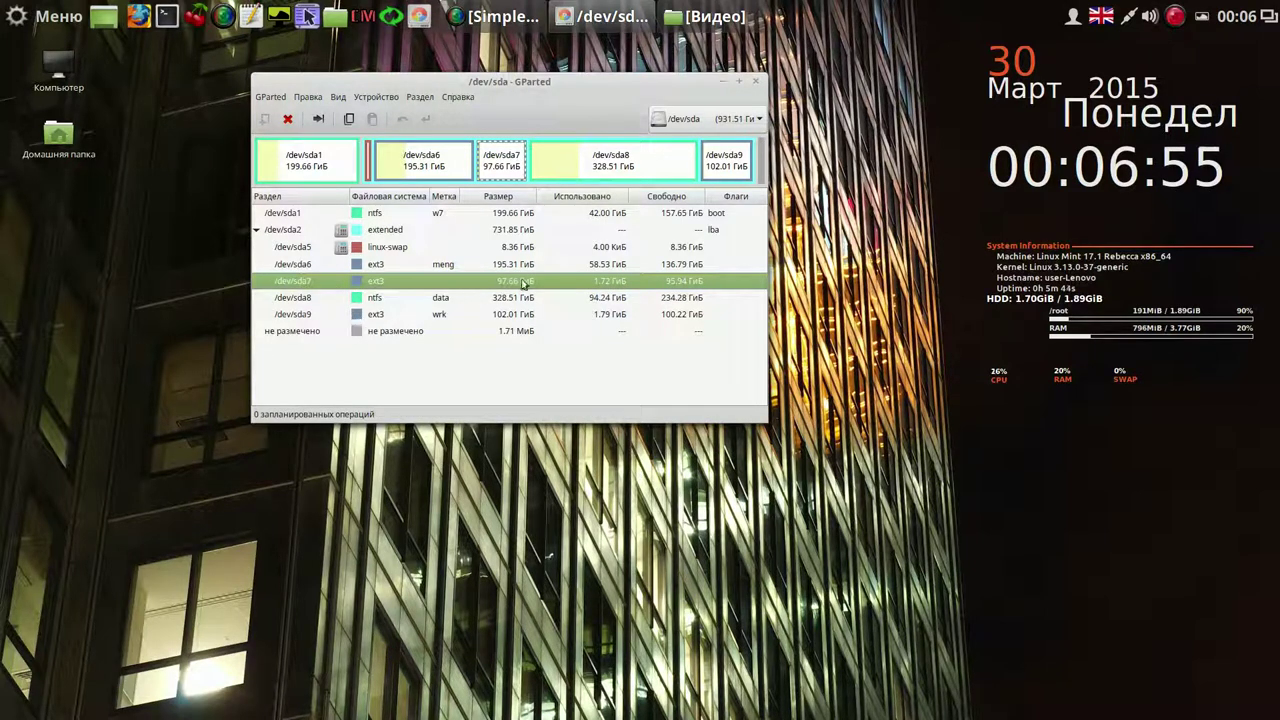
left_click(757, 84)
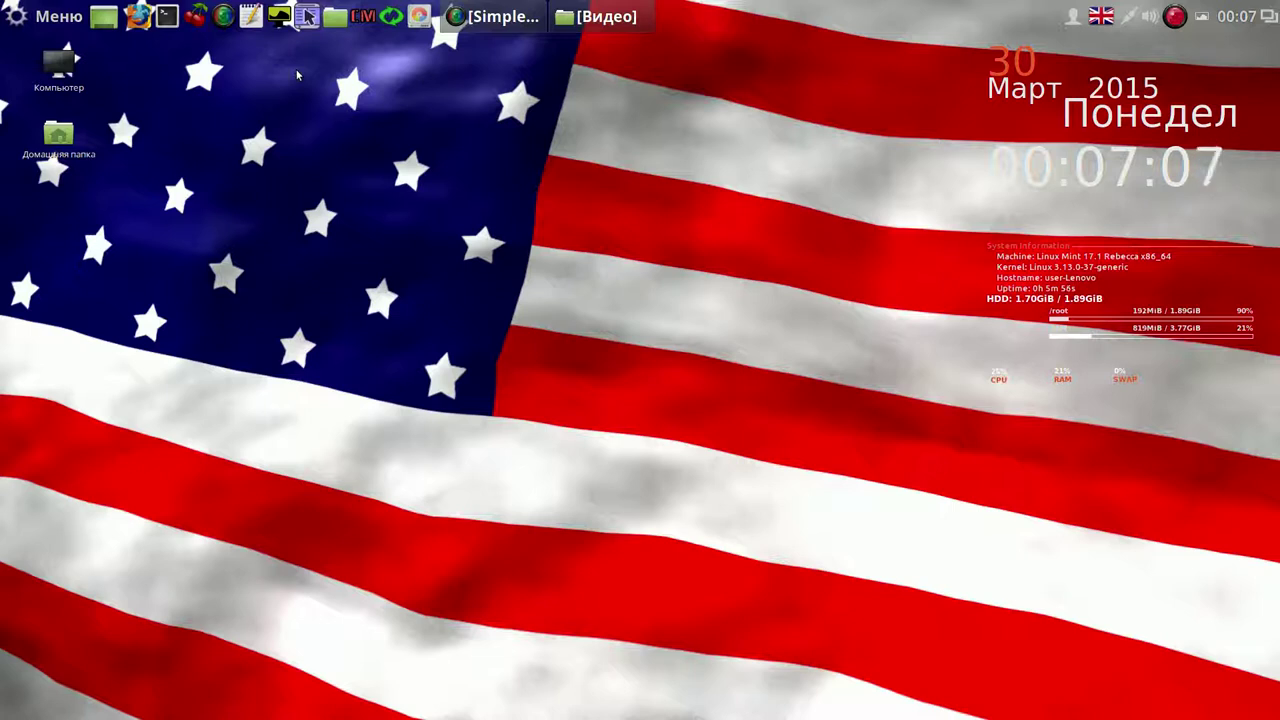
Launch Systemback, go back from the new-user form to the main window, and open the System copy settings
left_click(392, 17)
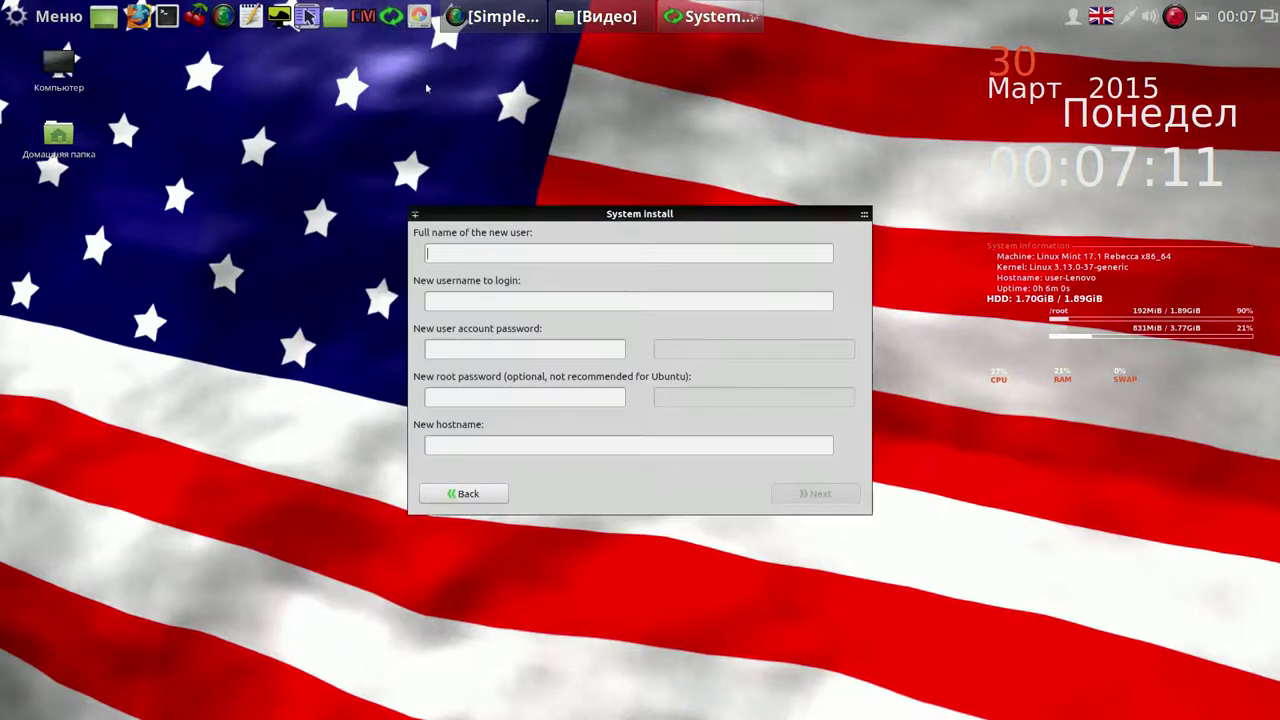
left_click(474, 494)
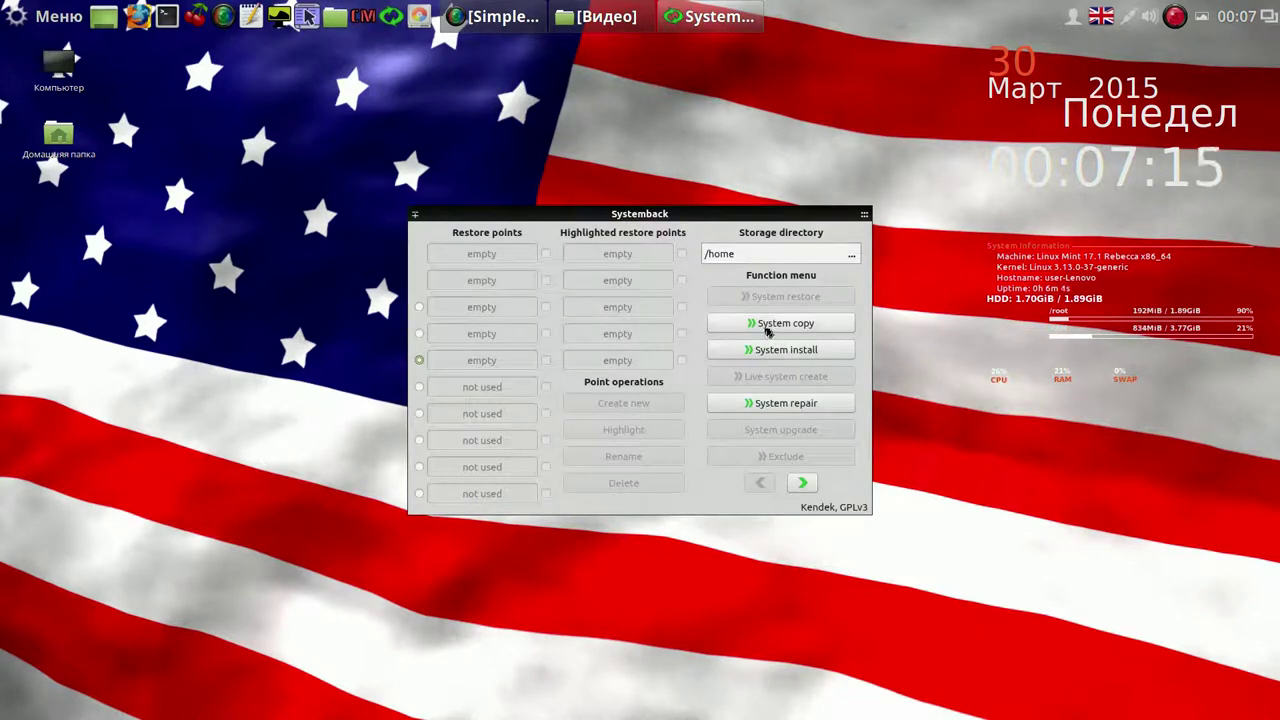
left_click_drag(733, 214, 631, 137)
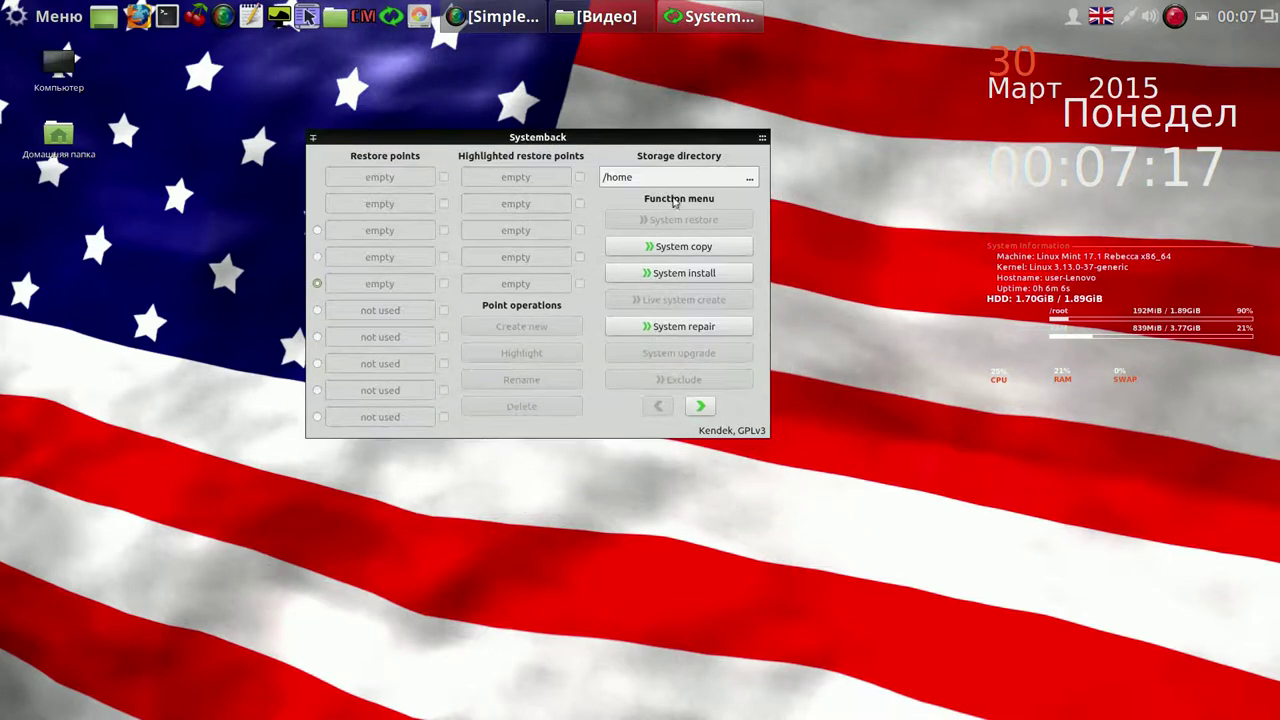
left_click(675, 246)
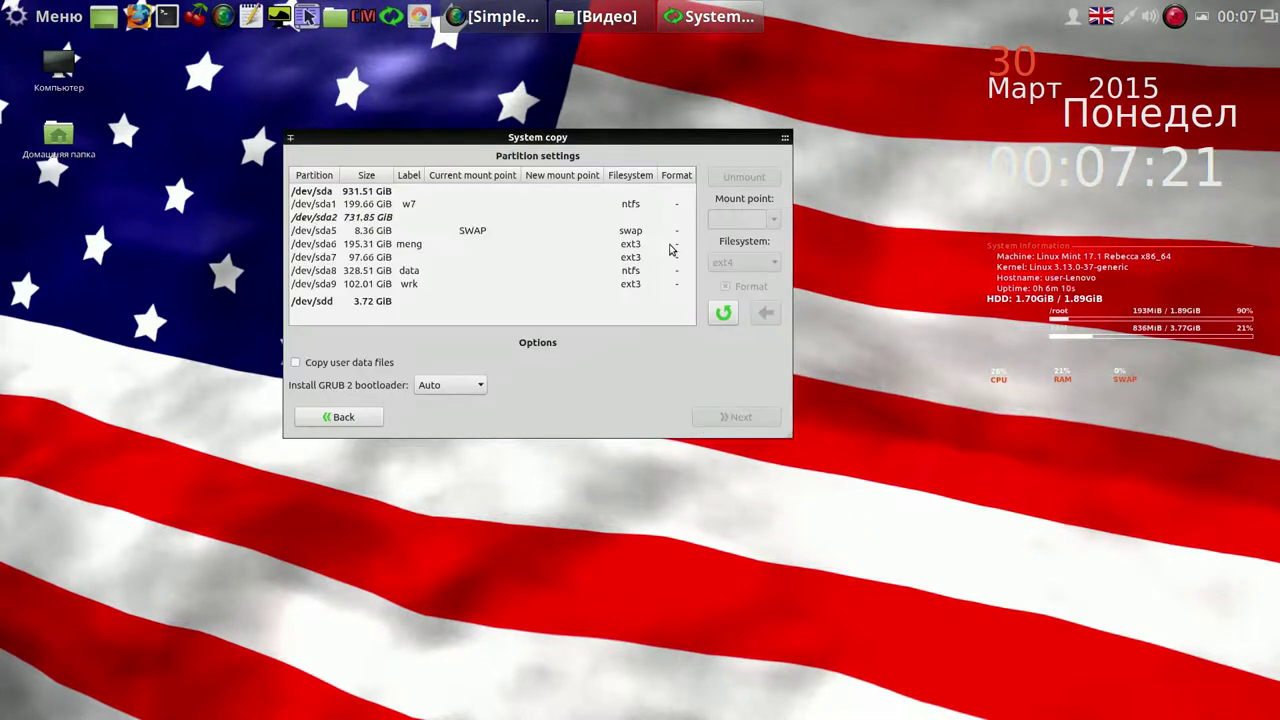
Assign /dev/sda7 the new mount point / with ext3 formatting, and enable copying of user data files
left_click(338, 258)
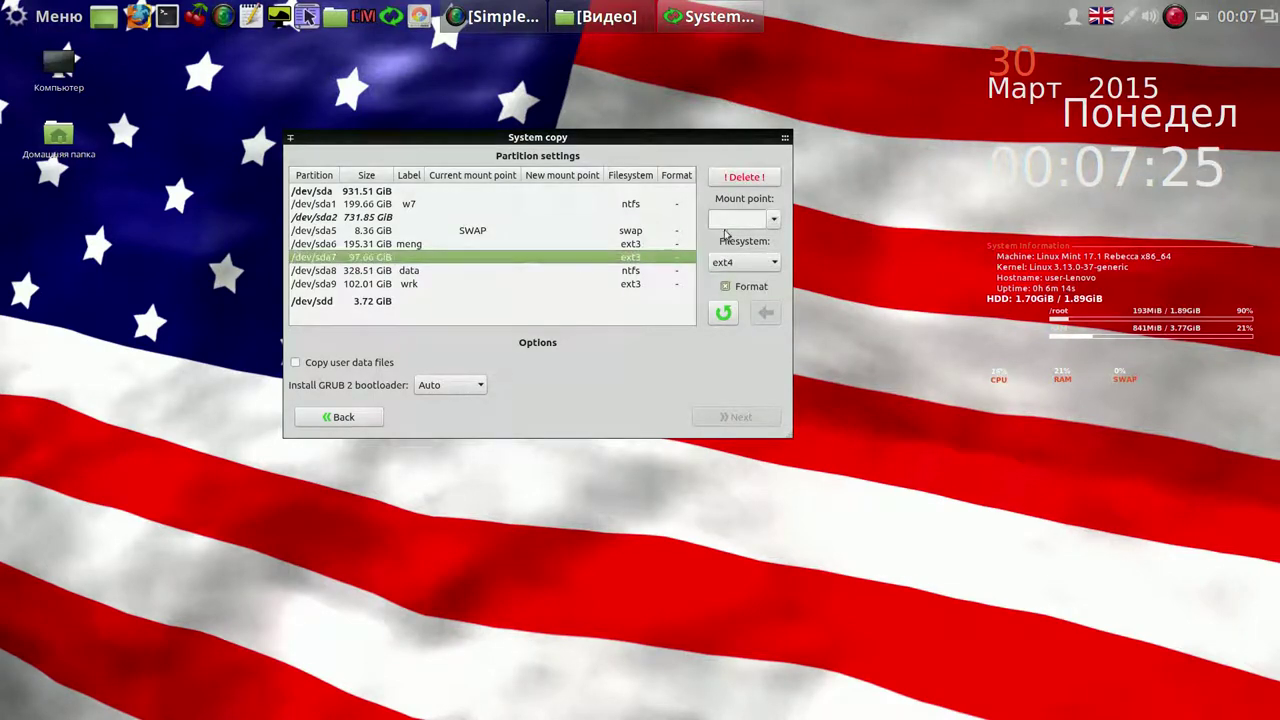
left_click(770, 222)
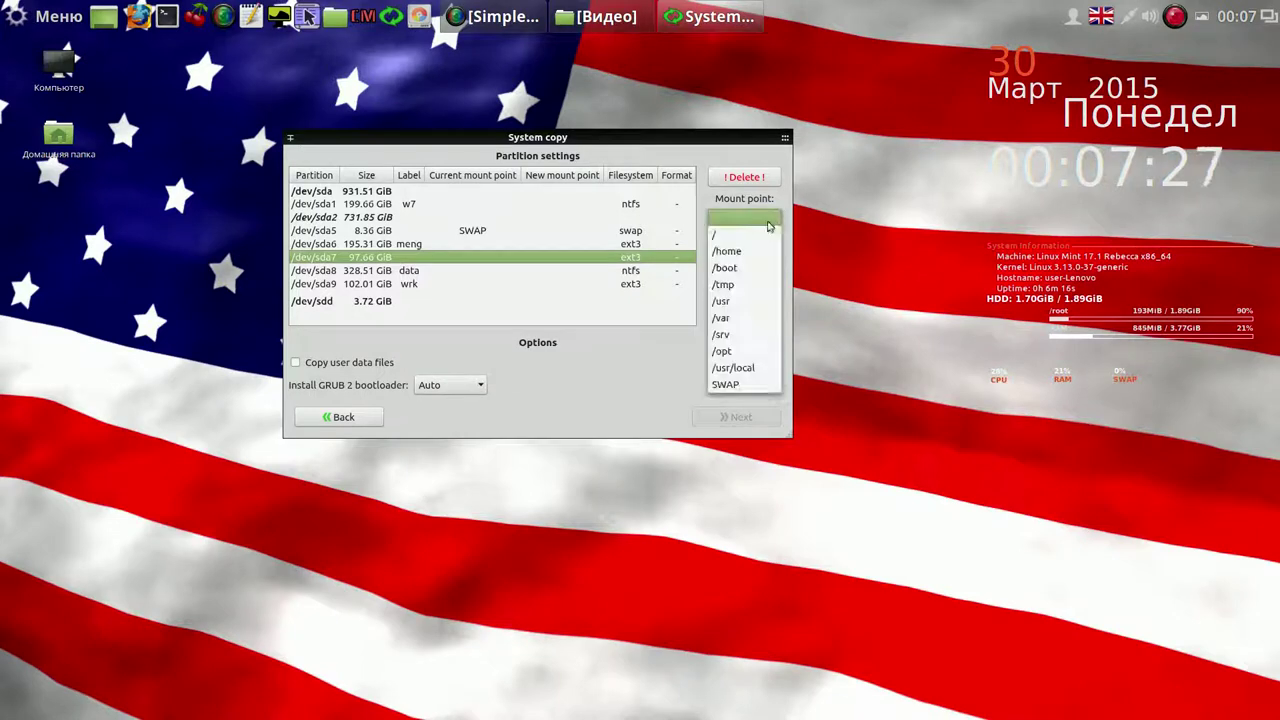
left_click(757, 238)
left_click(773, 263)
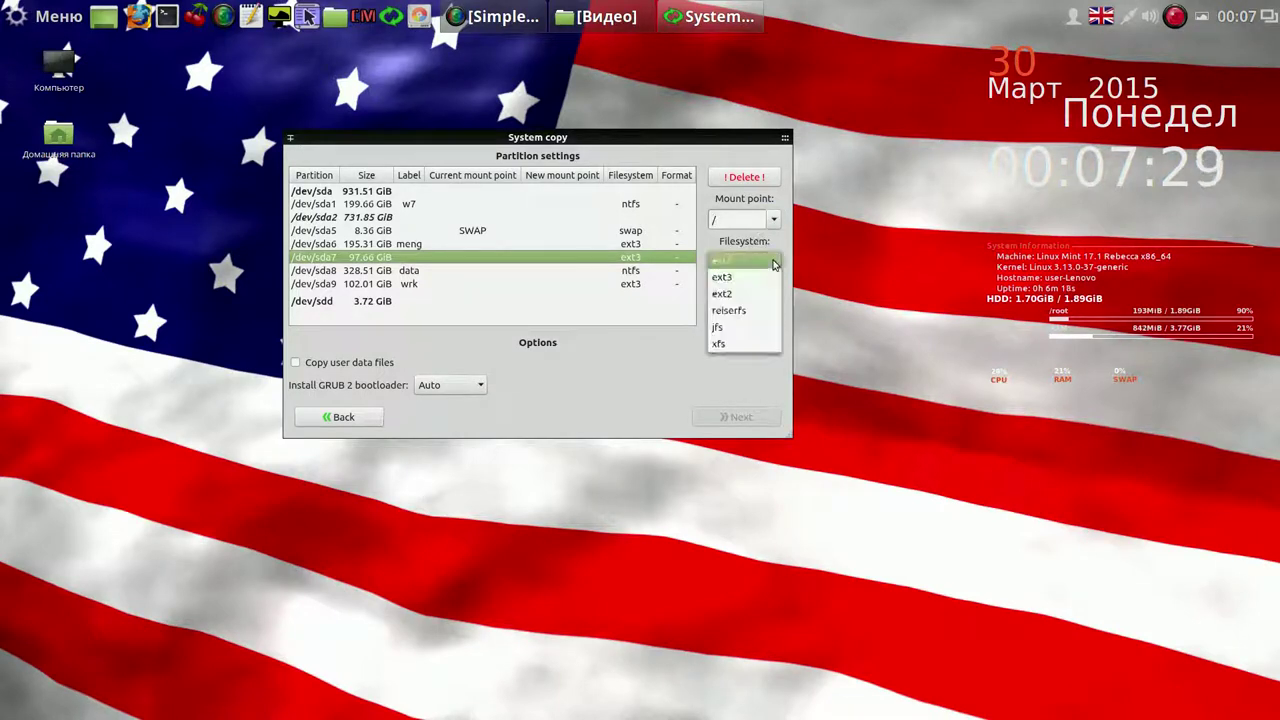
left_click(760, 277)
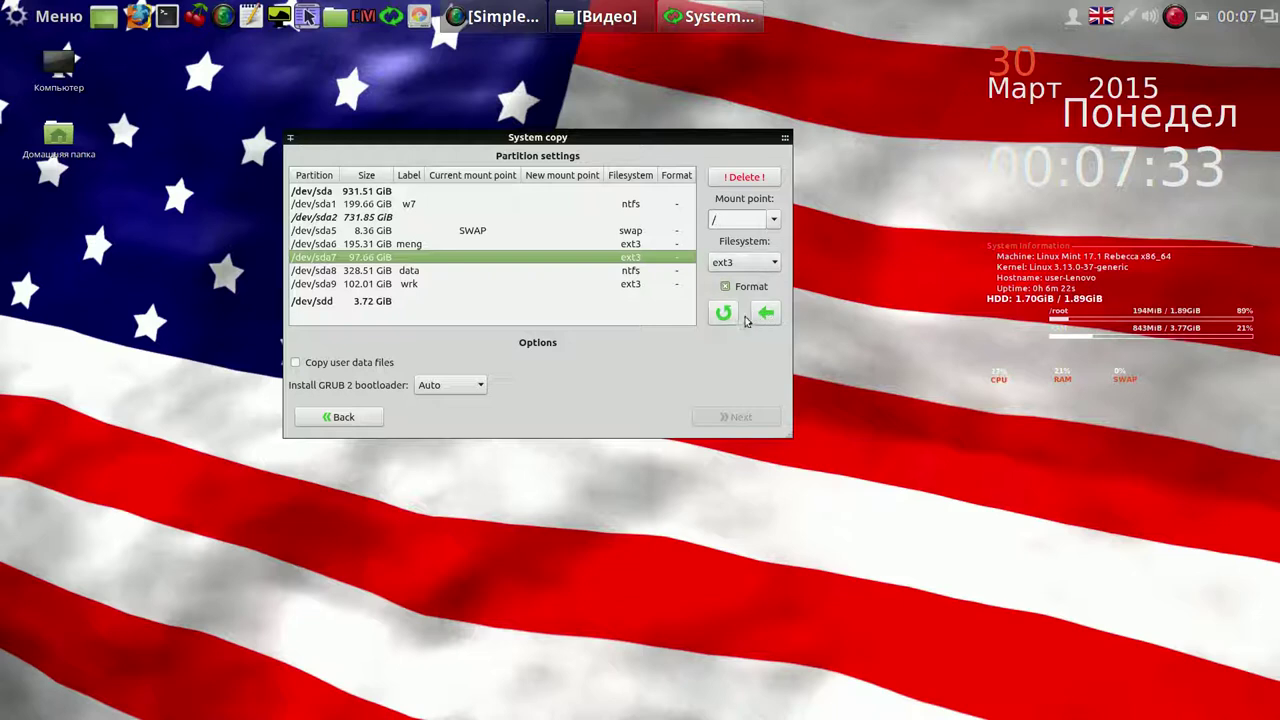
left_click(766, 314)
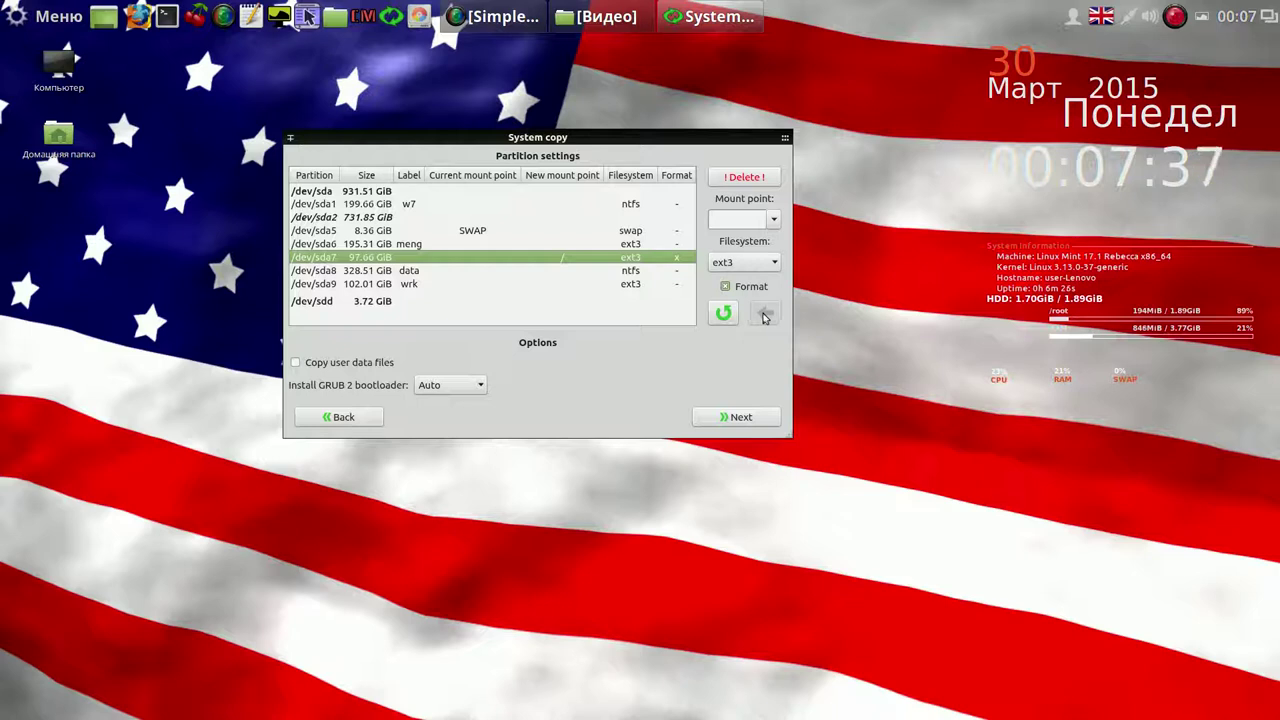
left_click(301, 366)
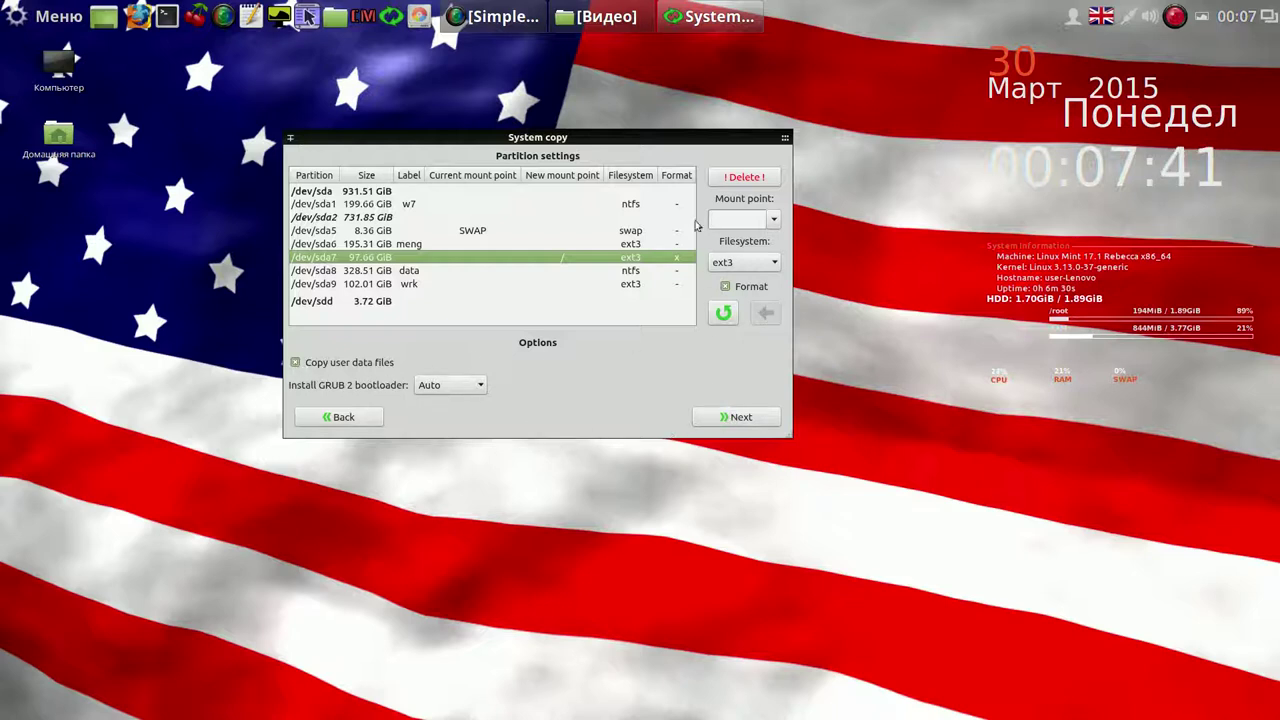
Open gedit, place its window clear of the System copy window, and note the start time 00-08
left_click(251, 18)
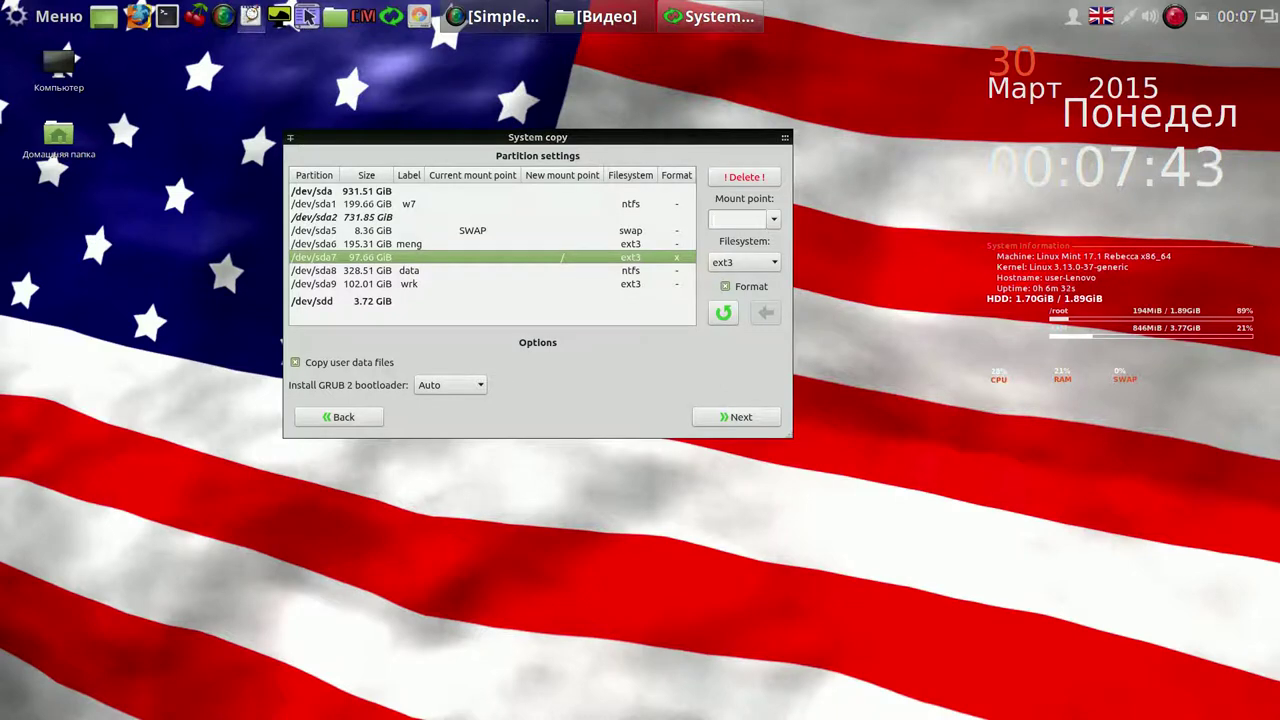
left_click_drag(457, 451, 999, 383)
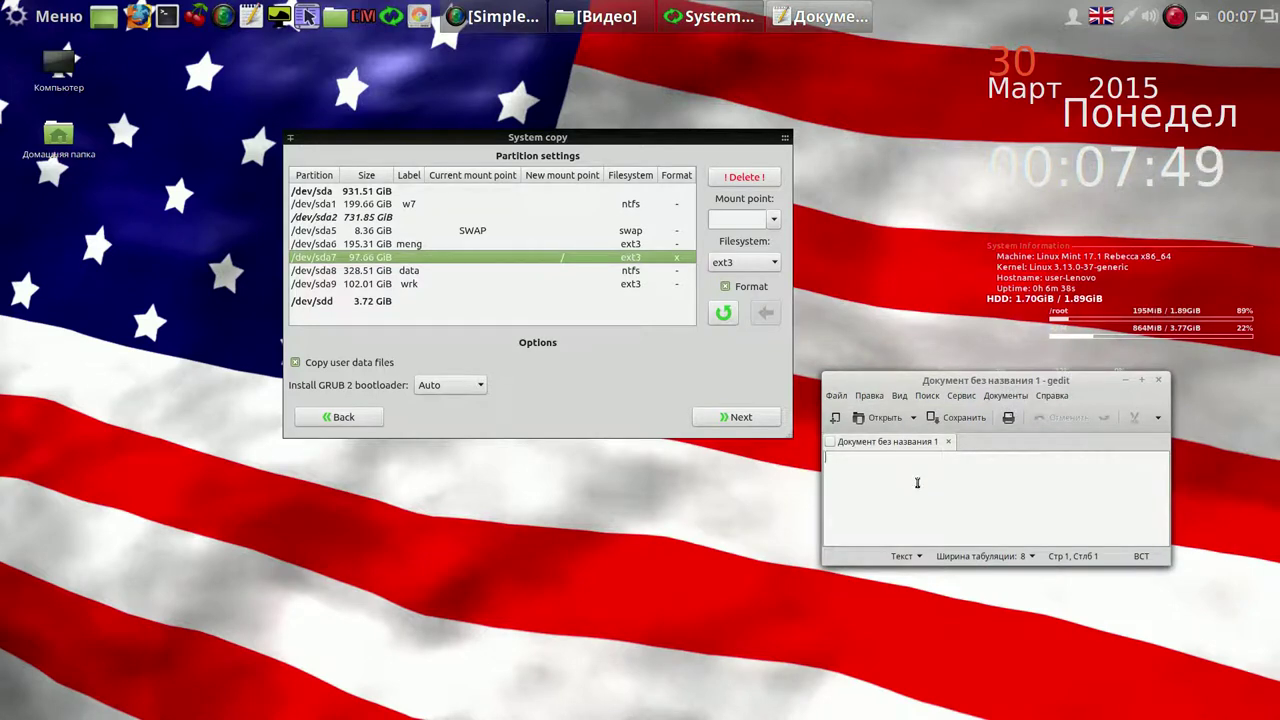
type("00-")
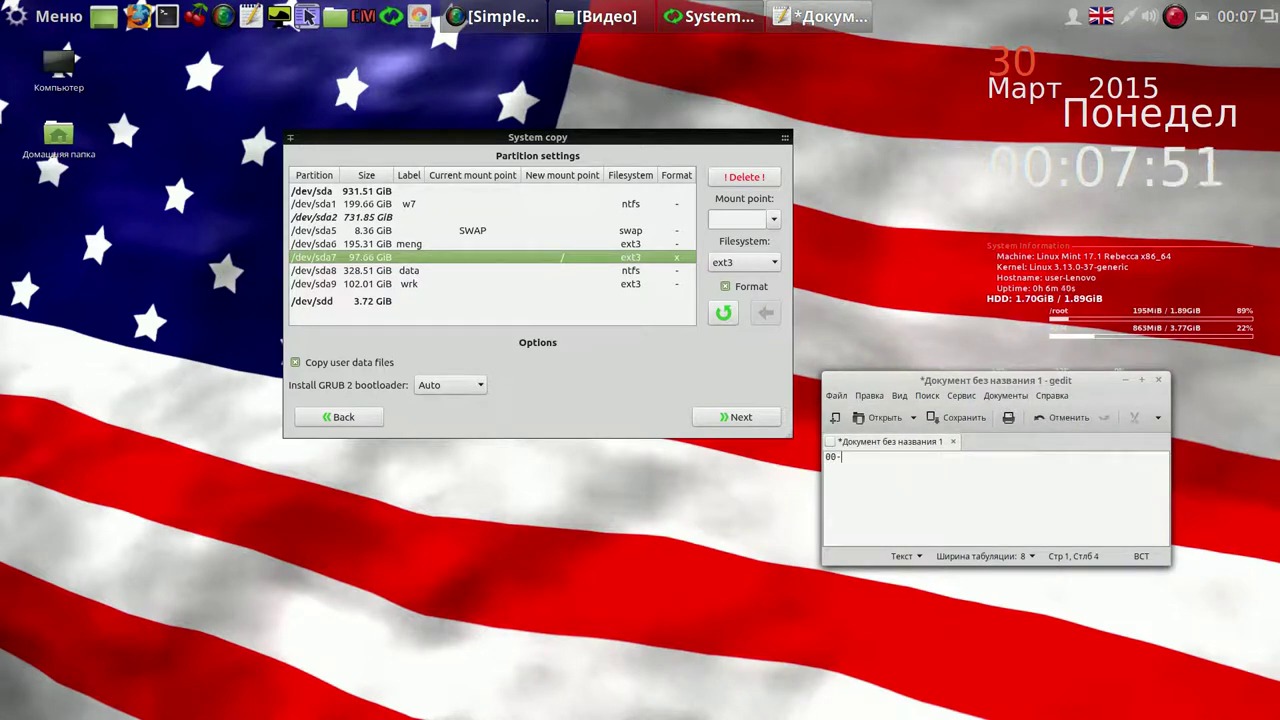
type("08")
Start the system copy from the Live image, and arrange the progress and text editor windows side by side
left_click(737, 416)
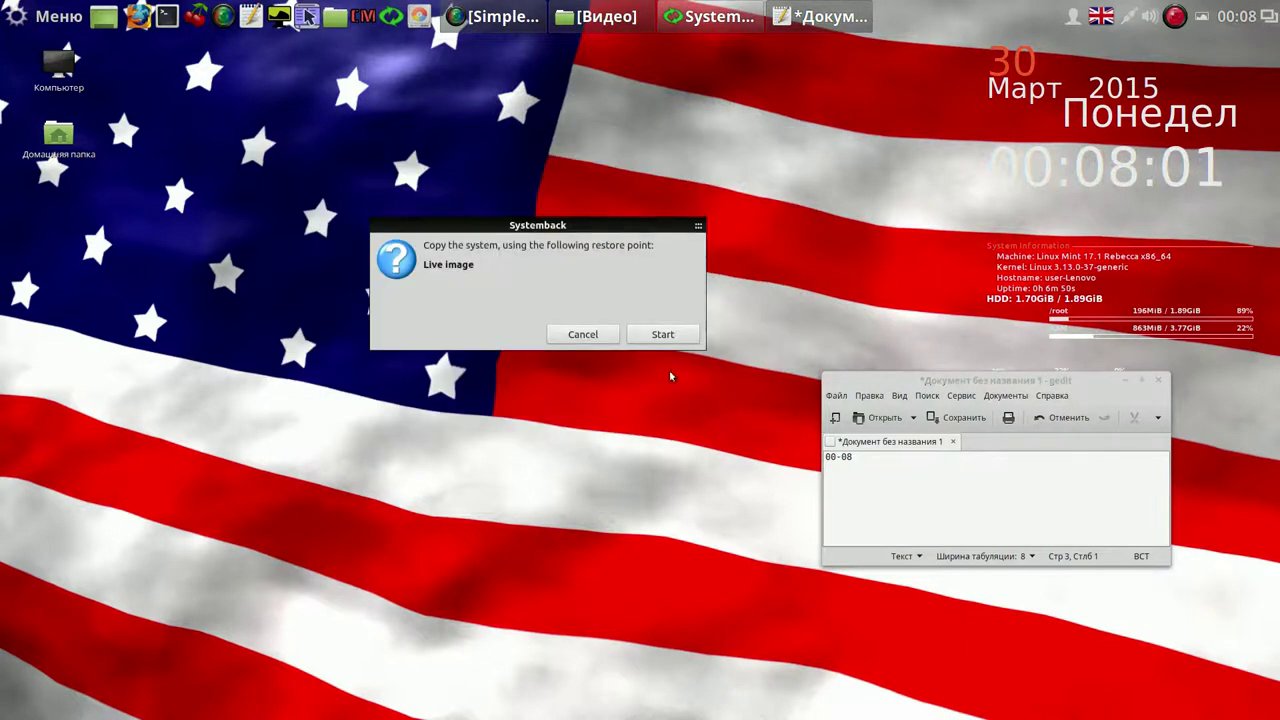
left_click(665, 334)
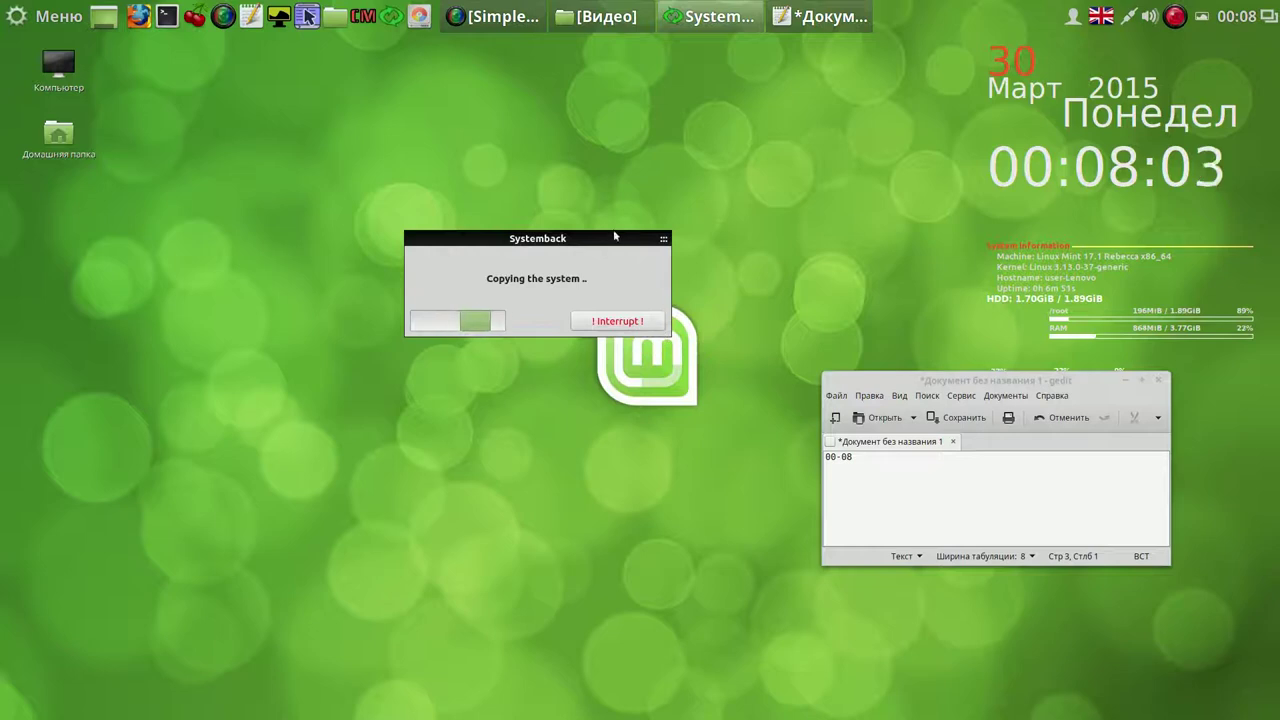
left_click_drag(571, 213, 438, 135)
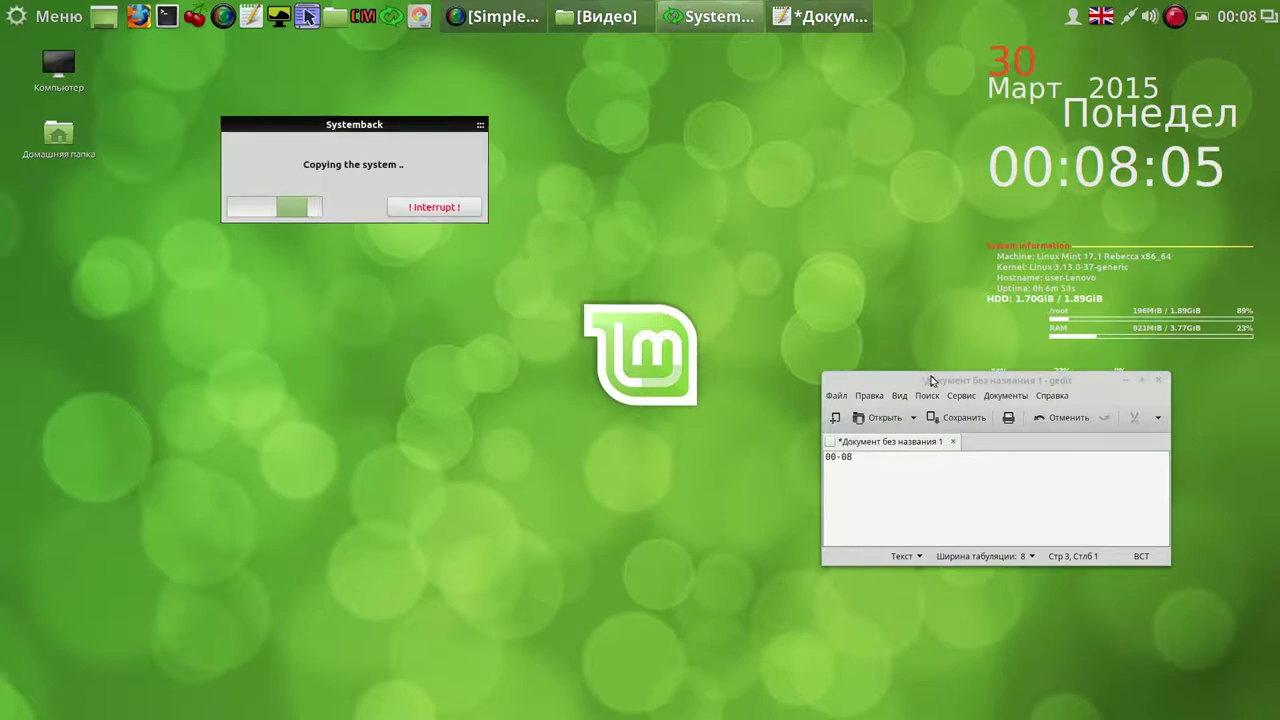
left_click_drag(940, 385, 705, 93)
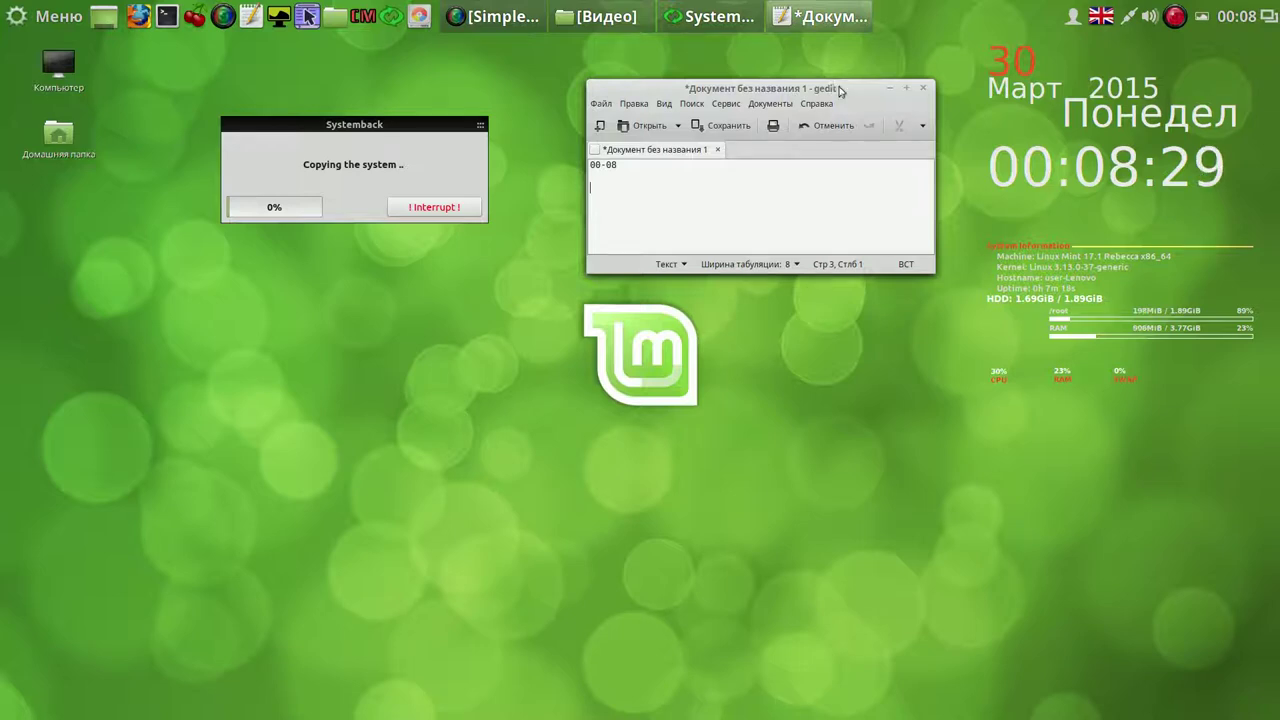
left_click(1176, 17)
left_click(1201, 46)
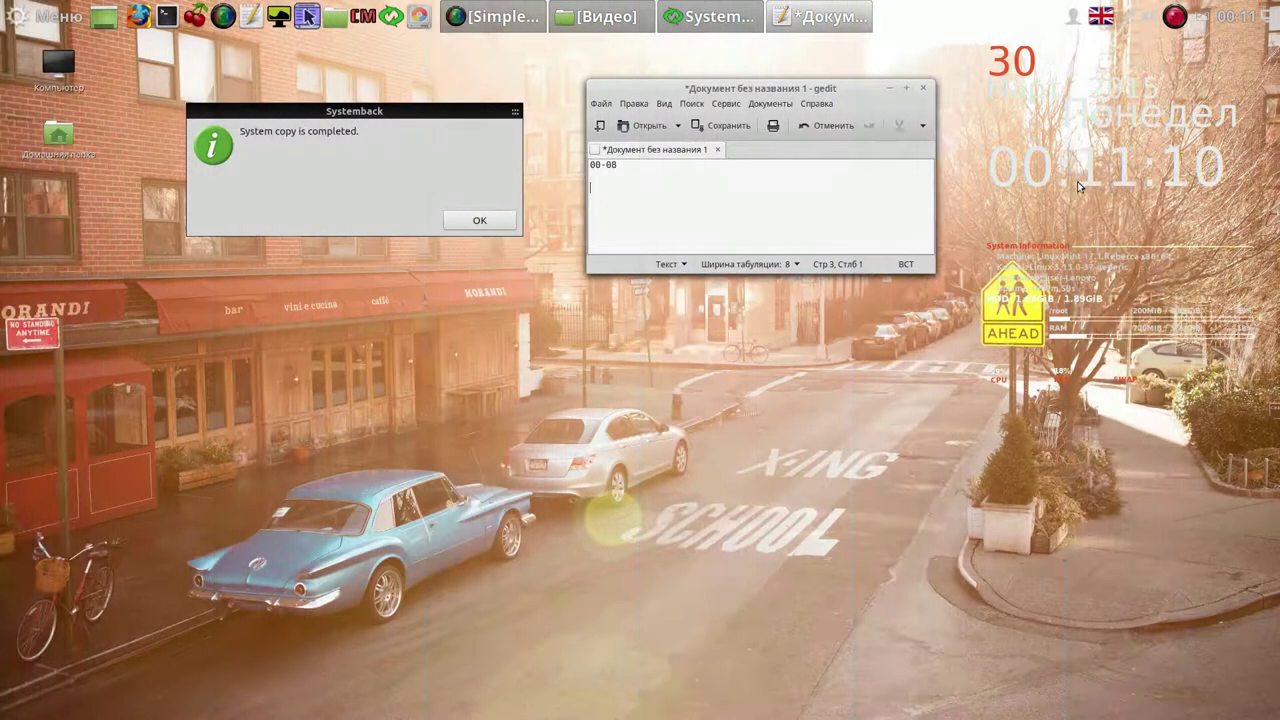
Close the gedit note without saving it, and exit Systemback after dismissing the system copy message
left_click(925, 89)
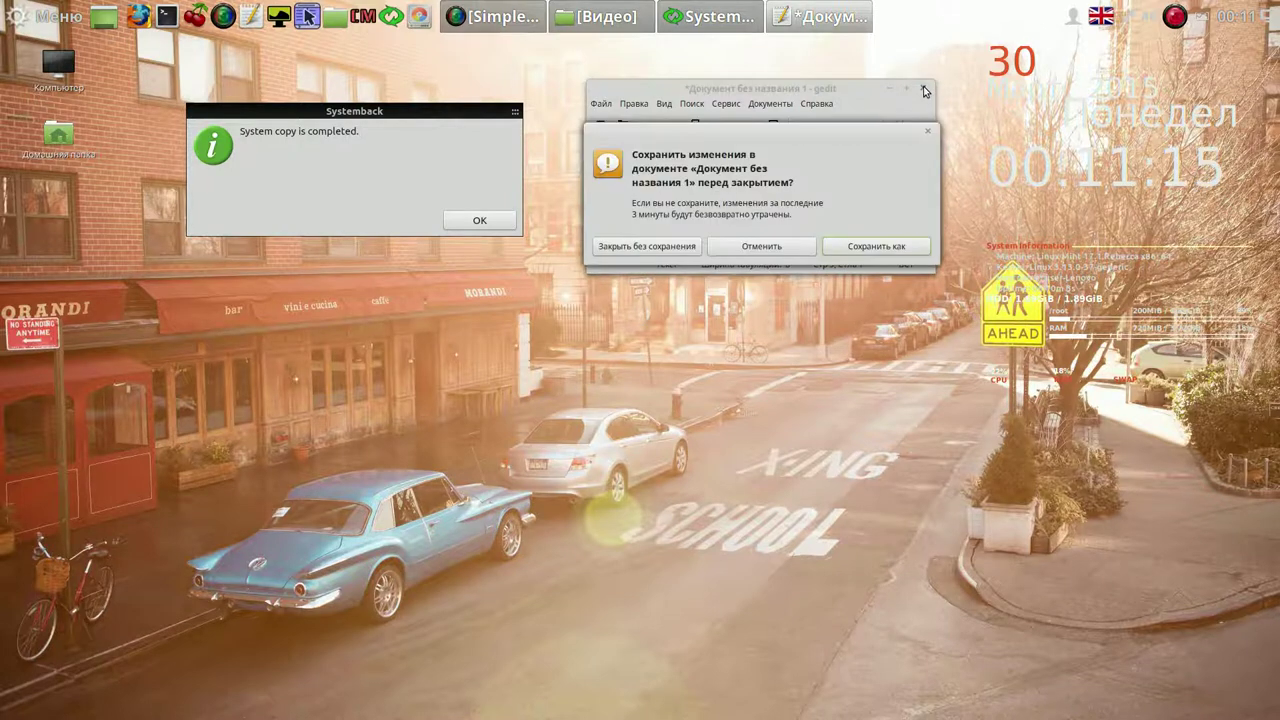
left_click(659, 246)
left_click(502, 220)
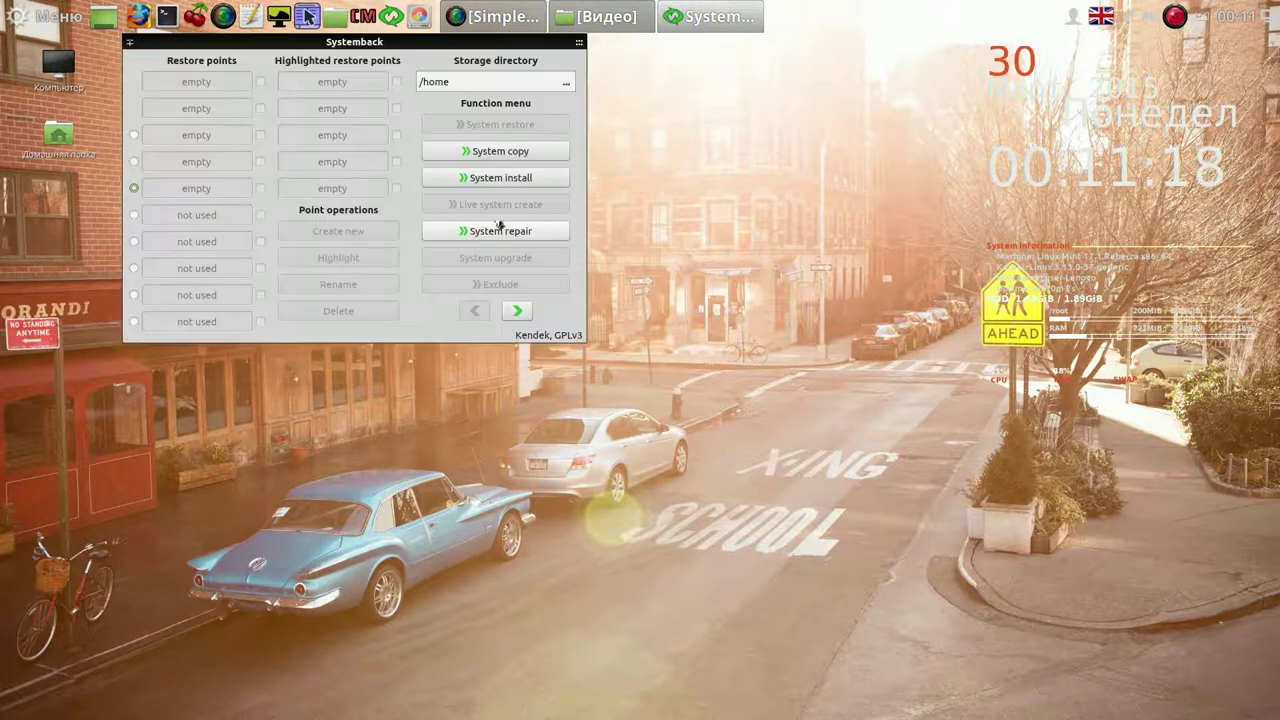
mouse_move(575, 50)
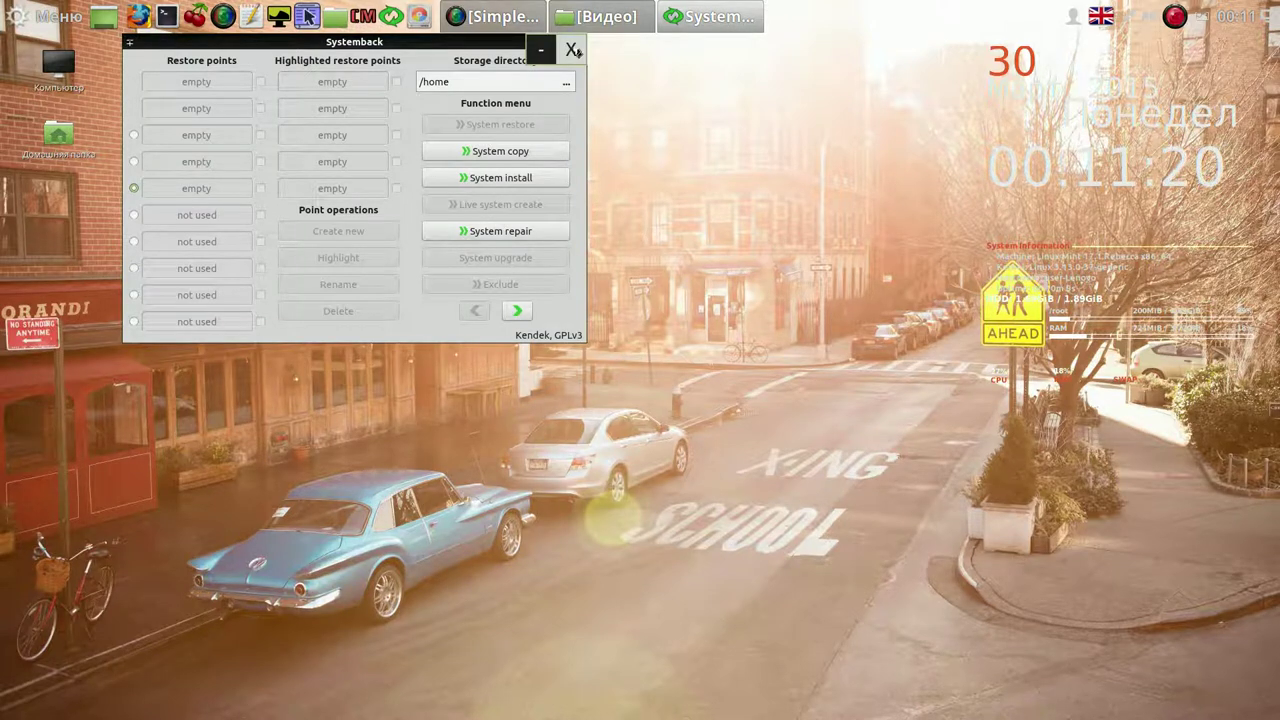
left_click(575, 50)
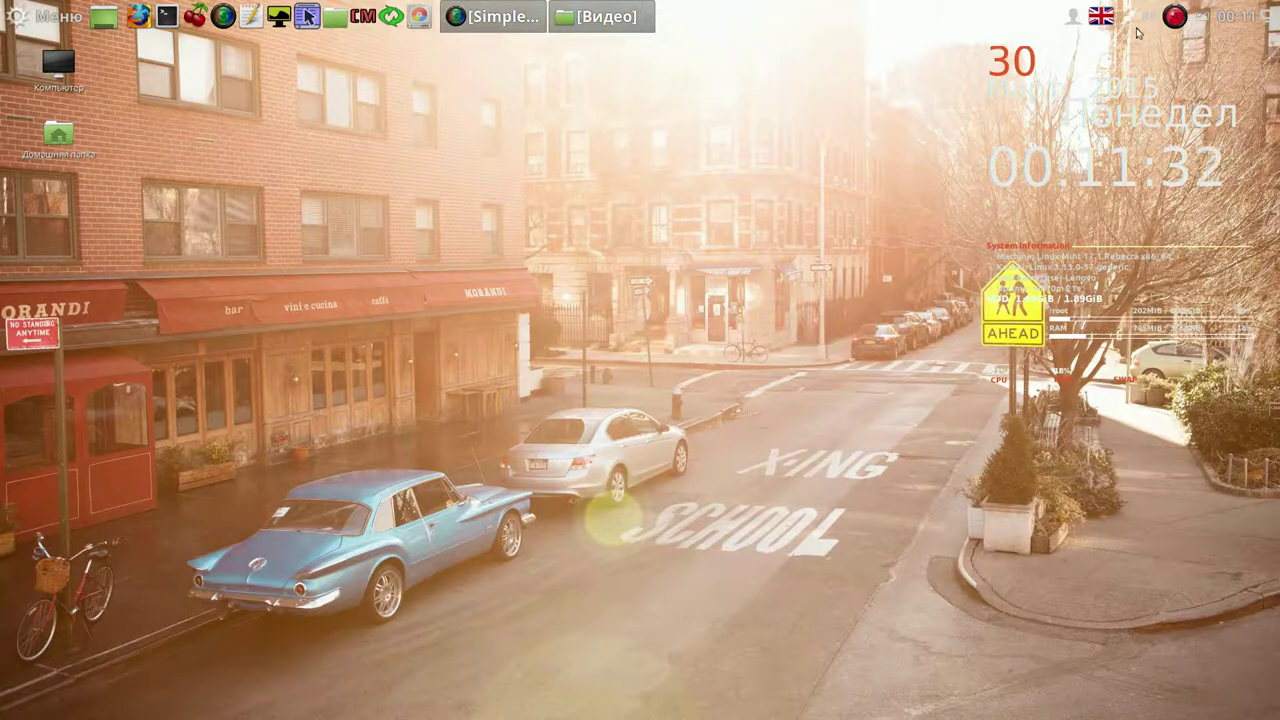
right_click(1174, 16)
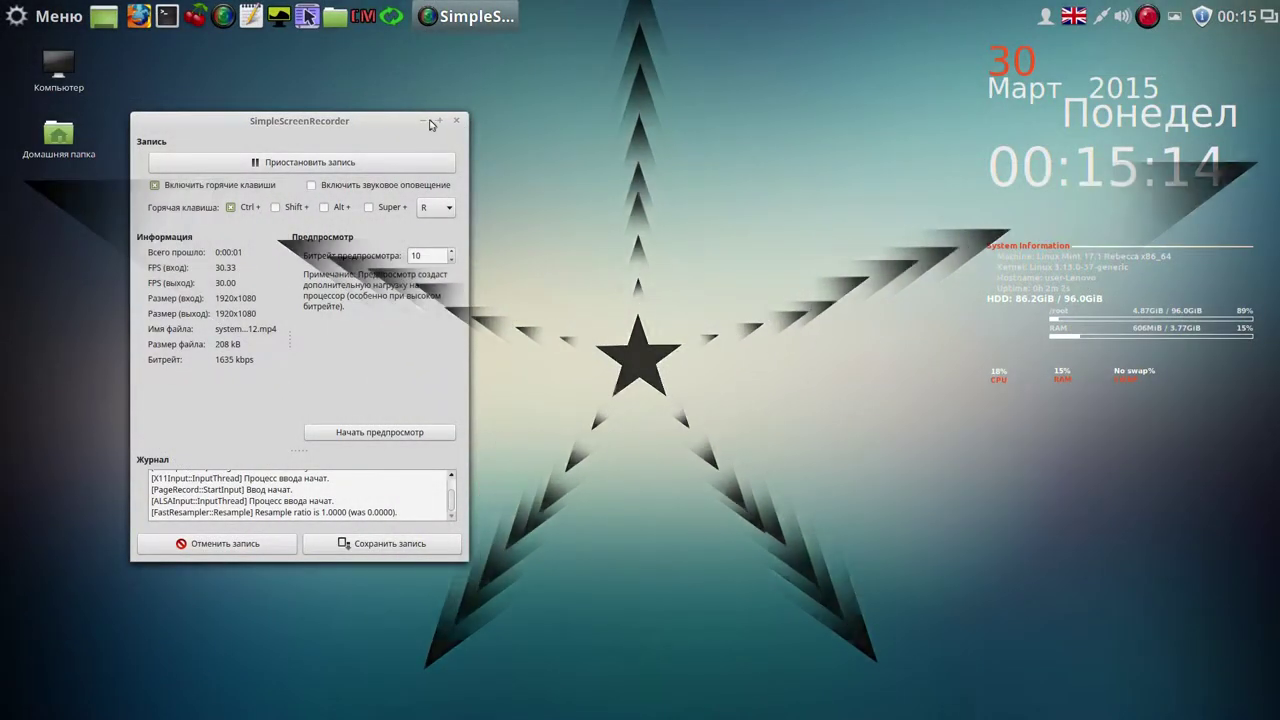
left_click(424, 121)
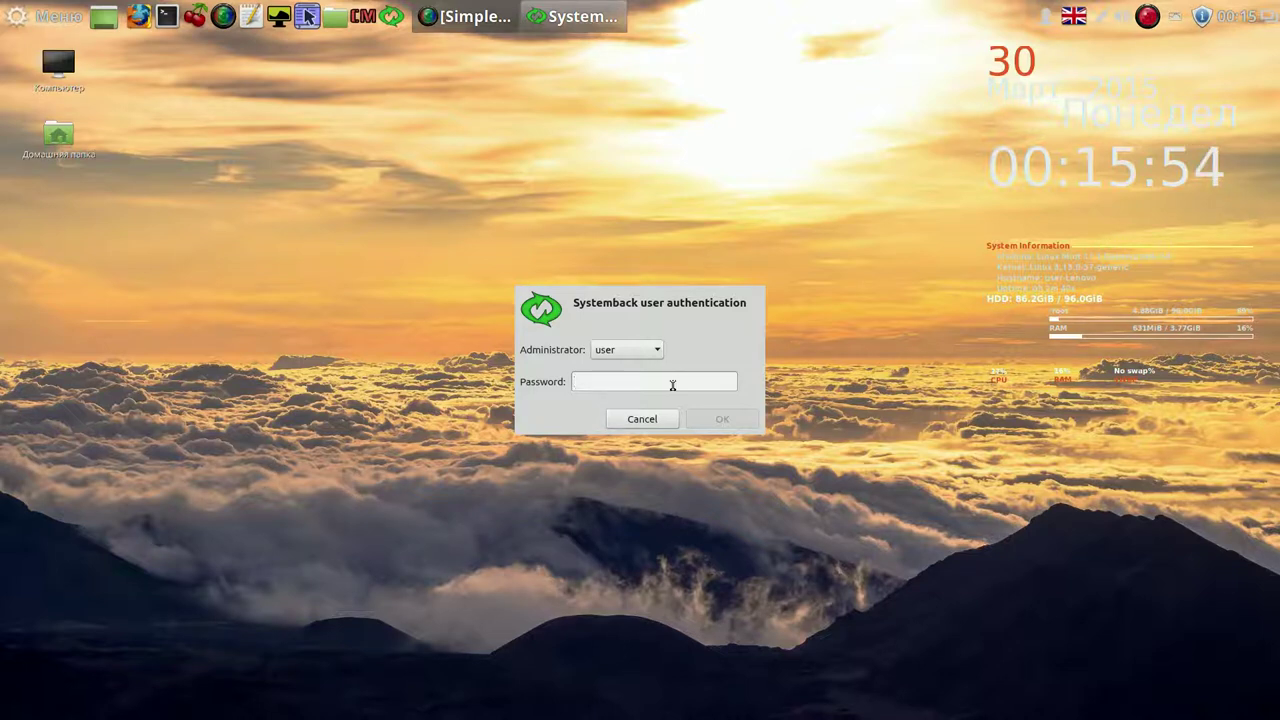
Authenticate Systemback with the administrator account password and reposition its main window on the desktop
type("aaa")
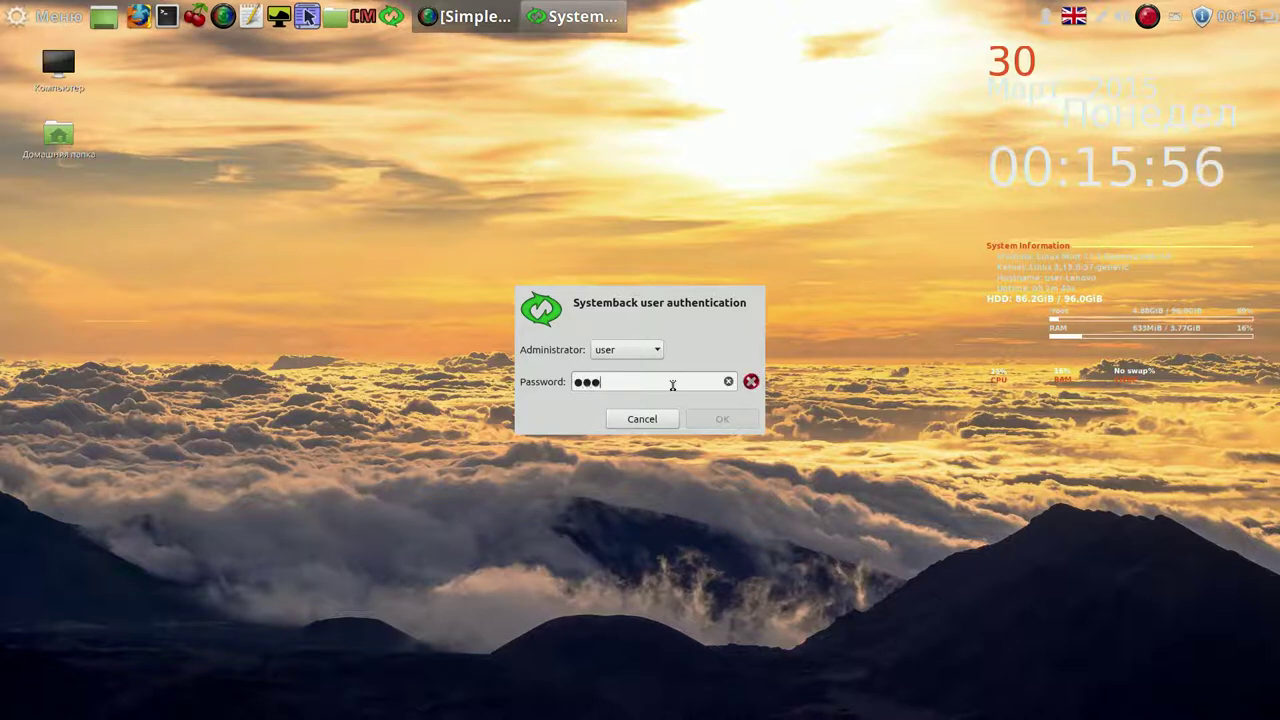
type("aaa")
key("Return")
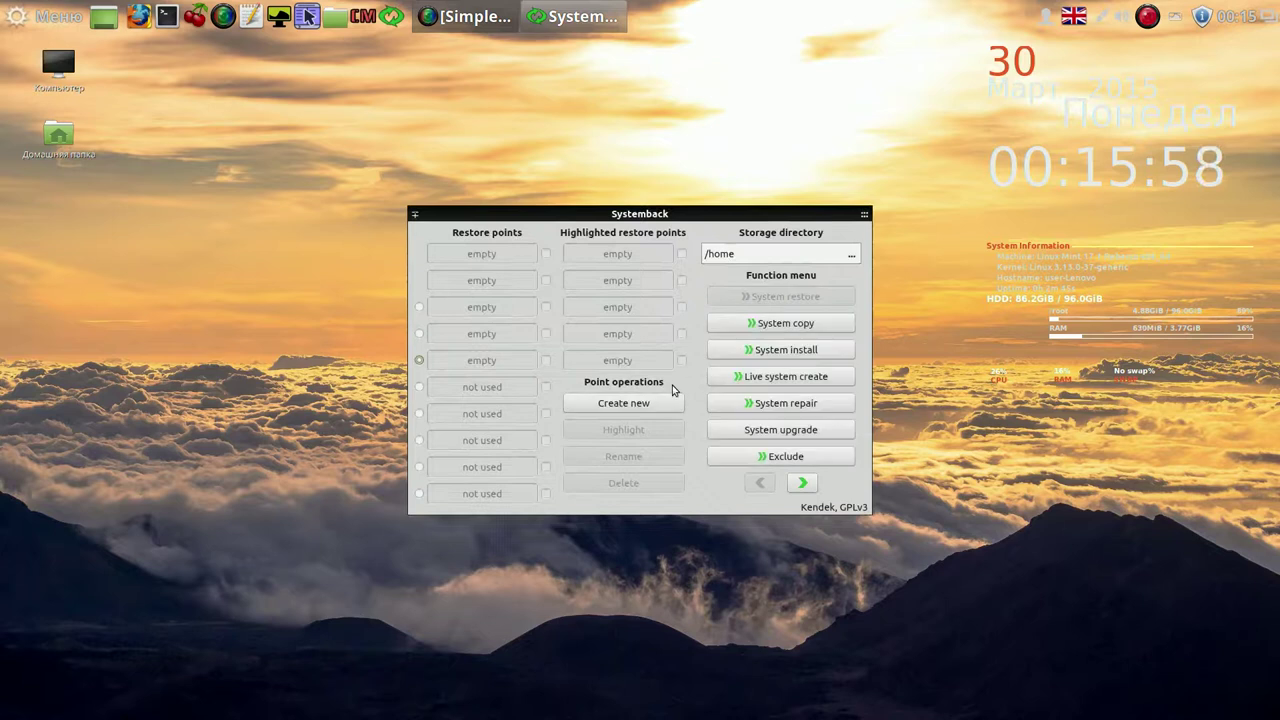
left_click_drag(683, 213, 530, 100)
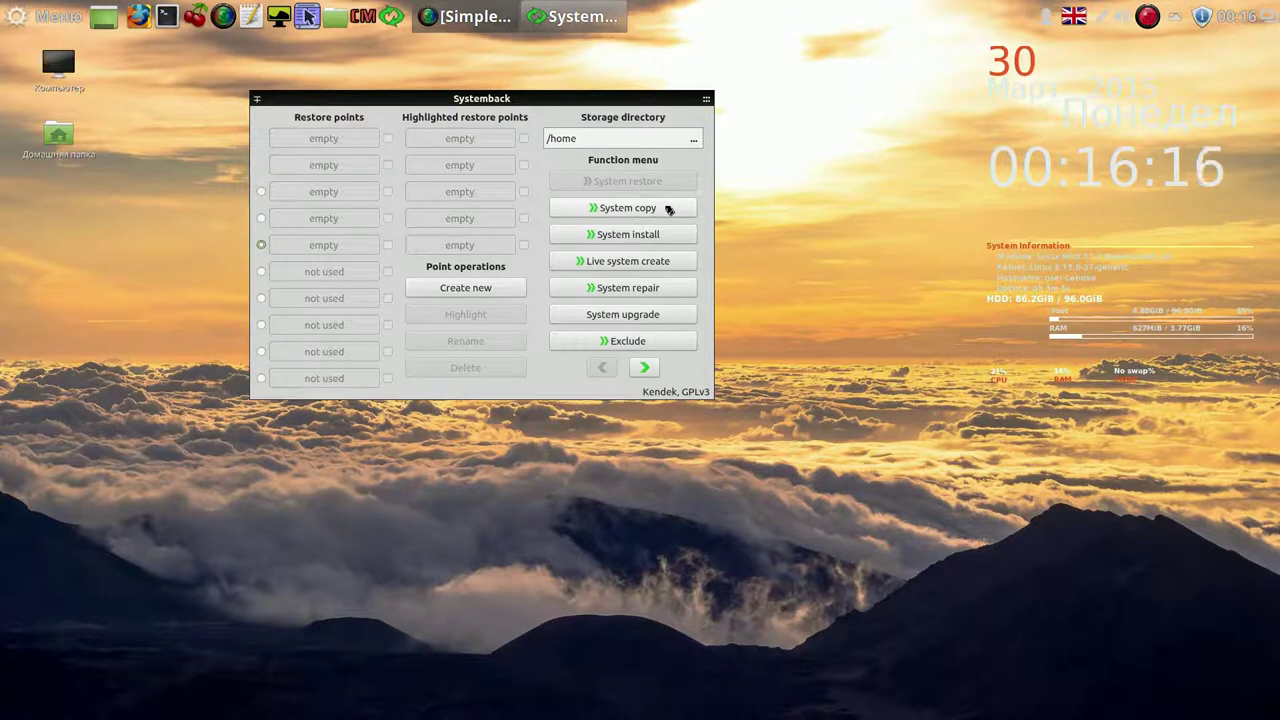
Review the new user, password and hostname fields of the System install form, and return to the main window without filling them in
left_click(632, 238)
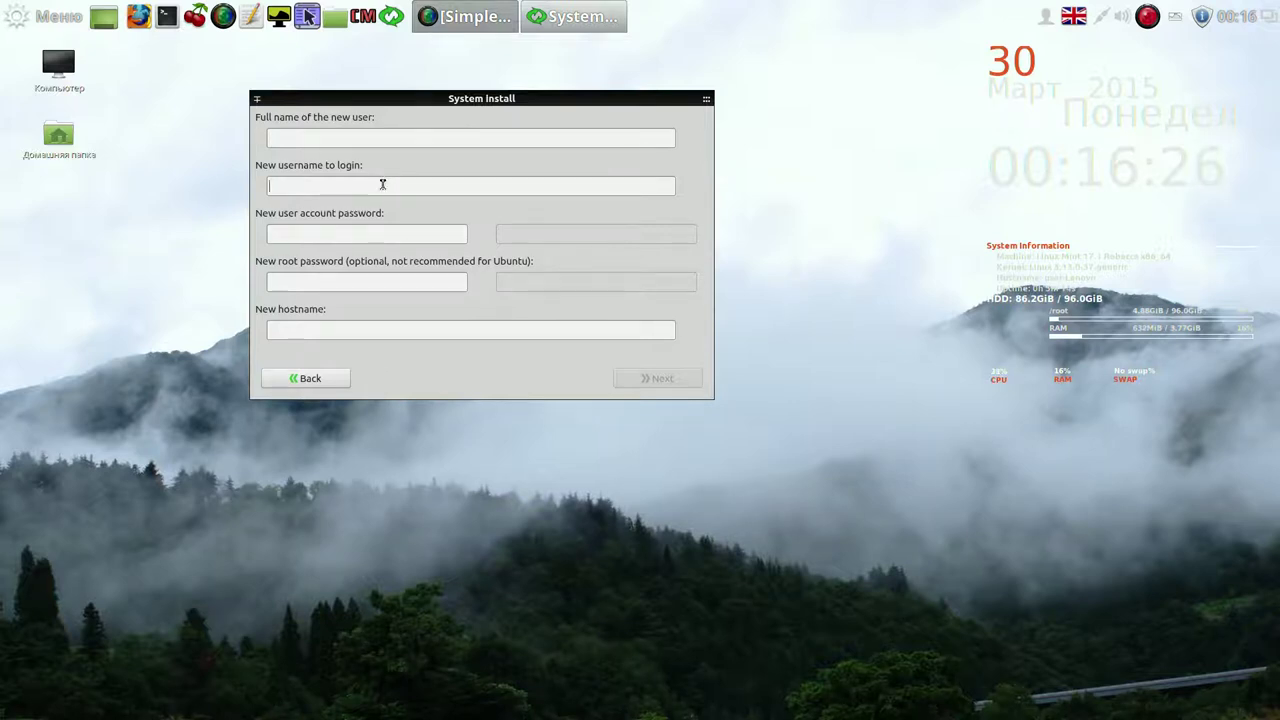
left_click(375, 235)
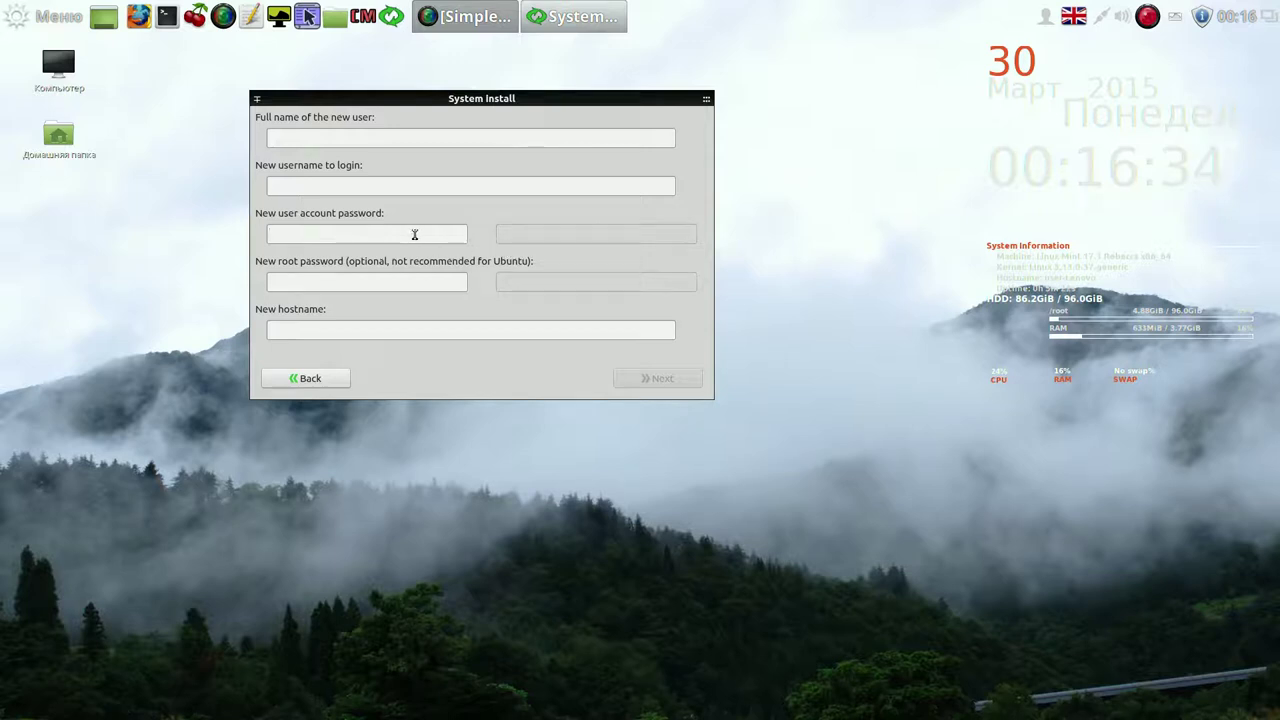
left_click(366, 333)
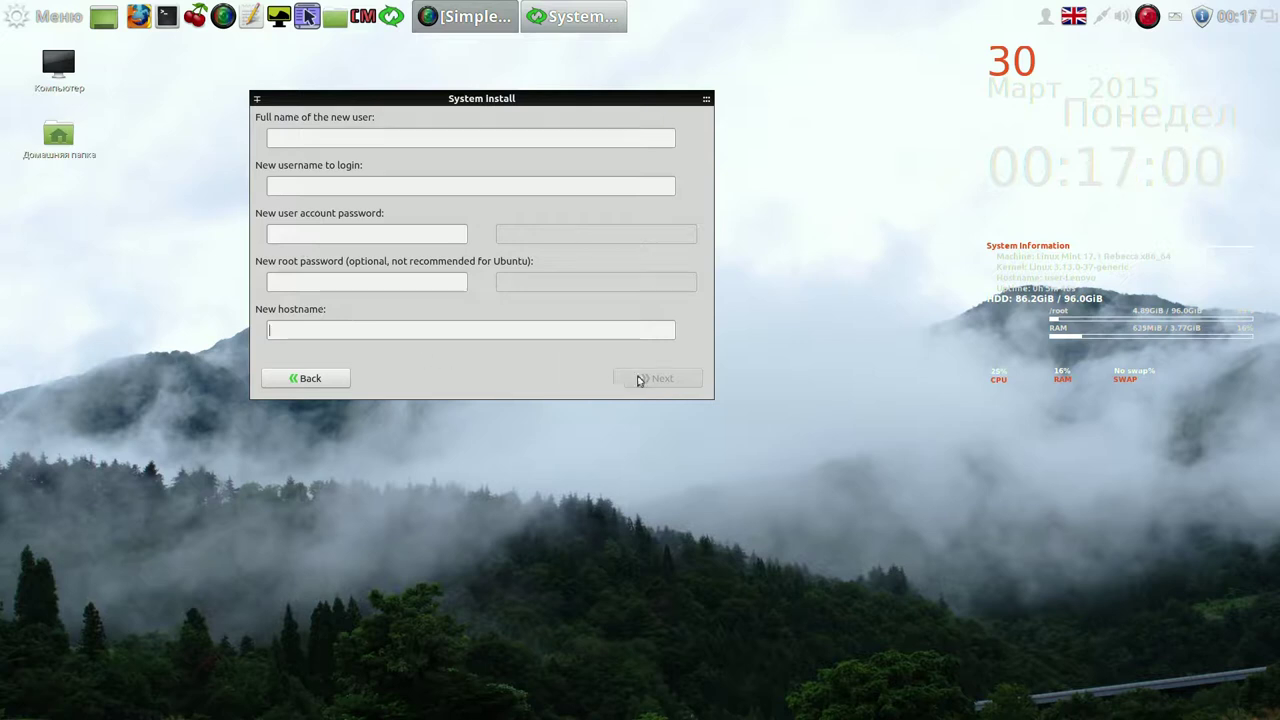
left_click(310, 378)
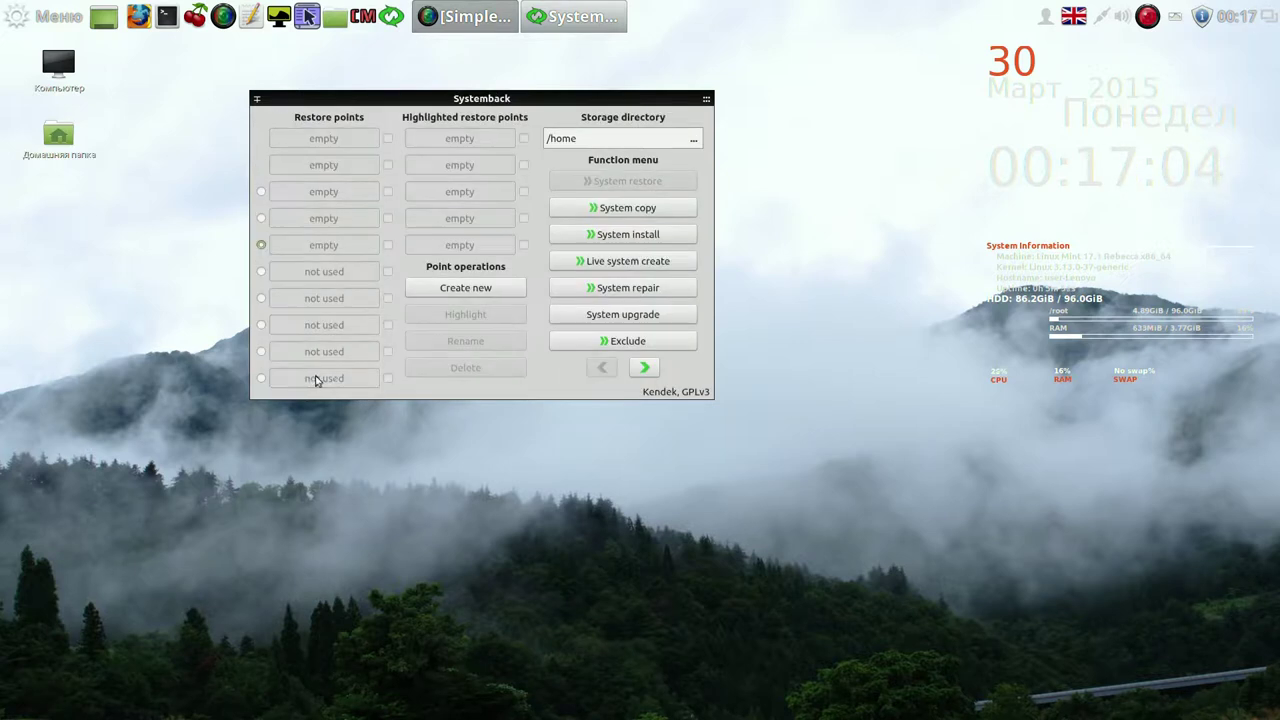
Check the partition settings for System copy, return to the main window without changes, and close Systemback
left_click(636, 208)
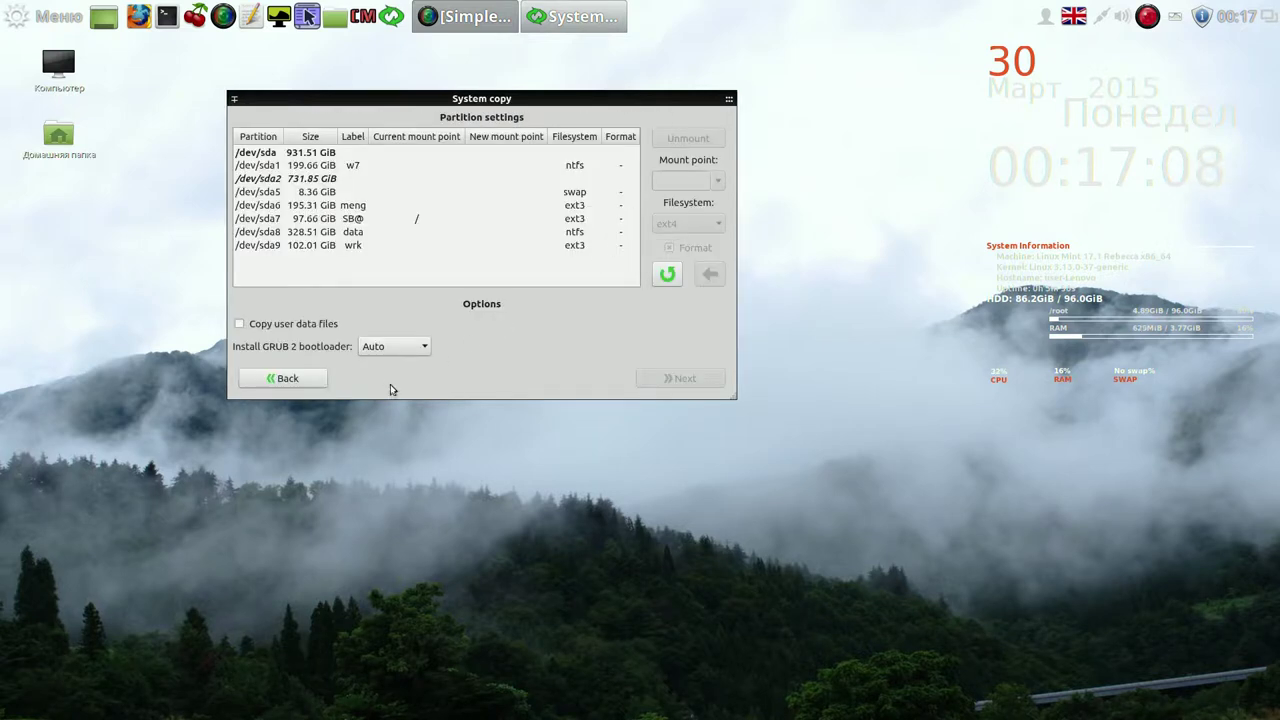
left_click(309, 379)
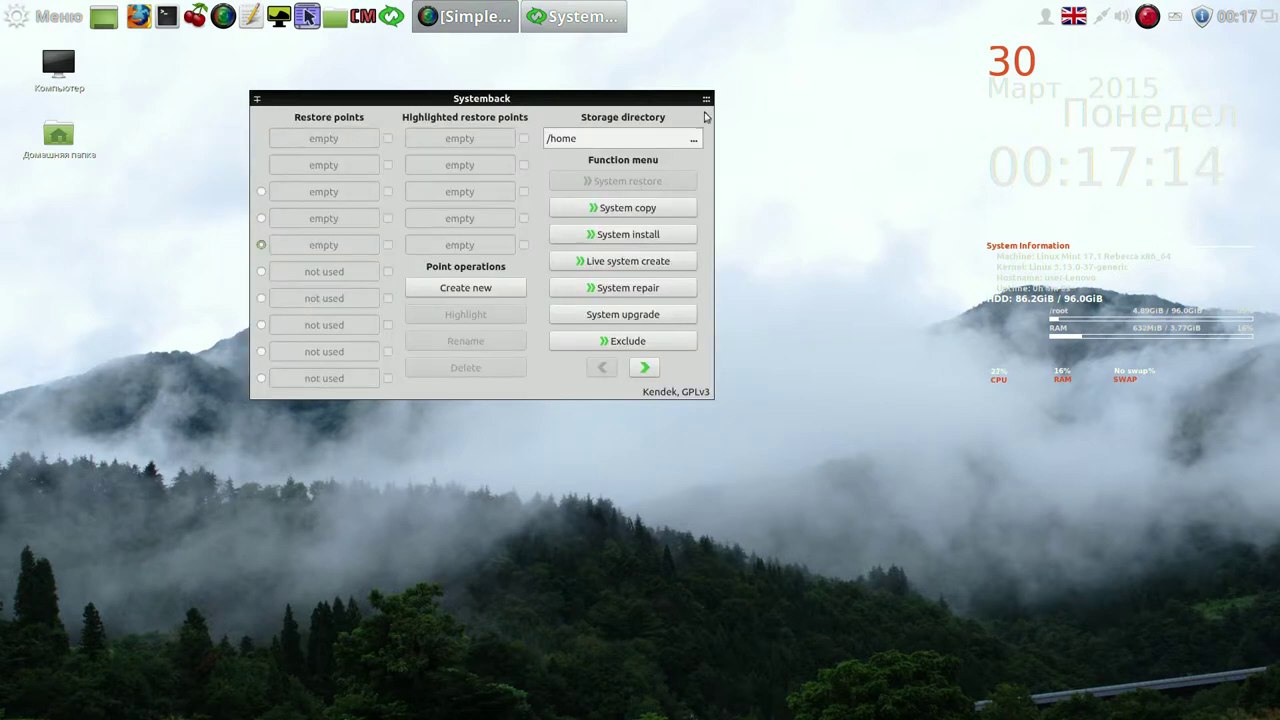
mouse_move(711, 108)
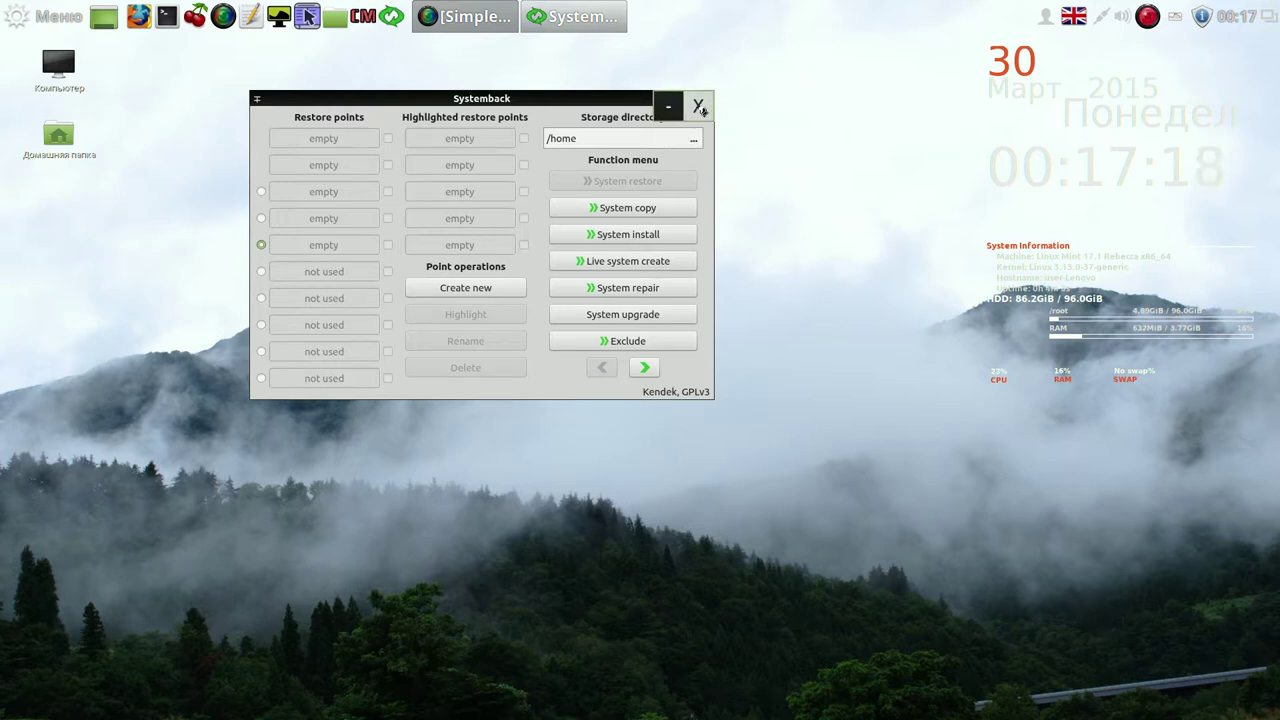
left_click(698, 106)
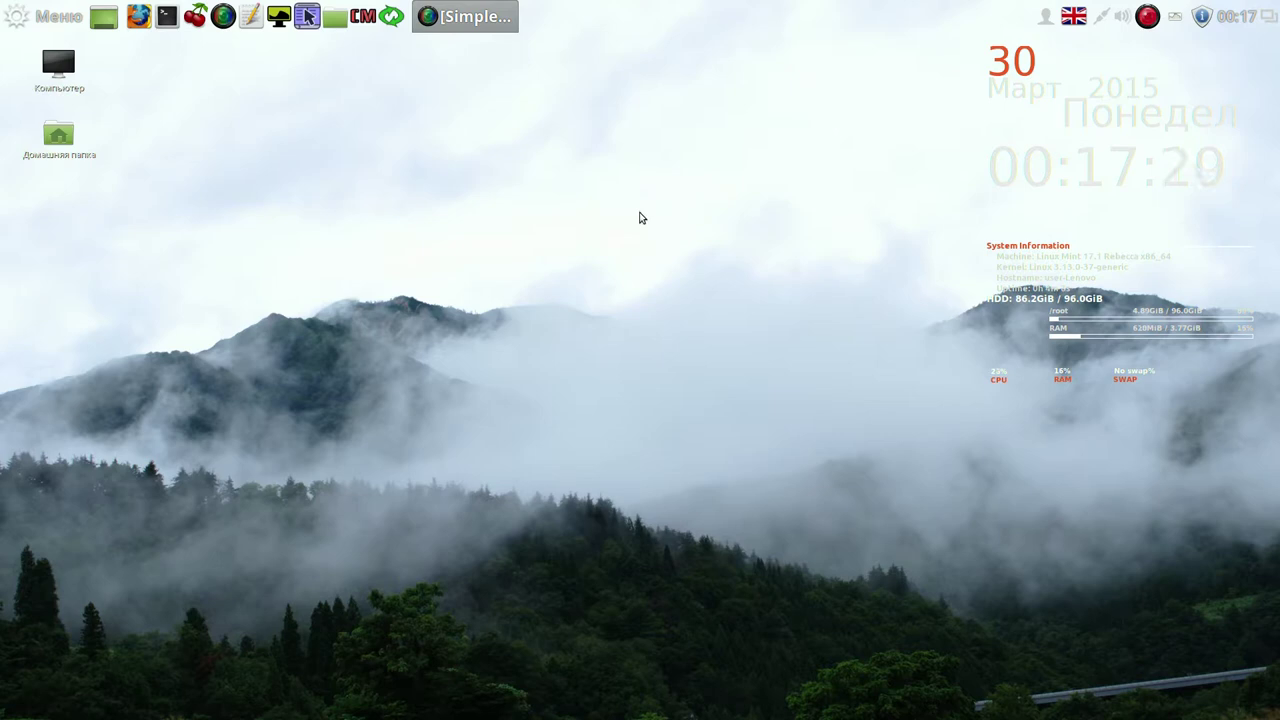